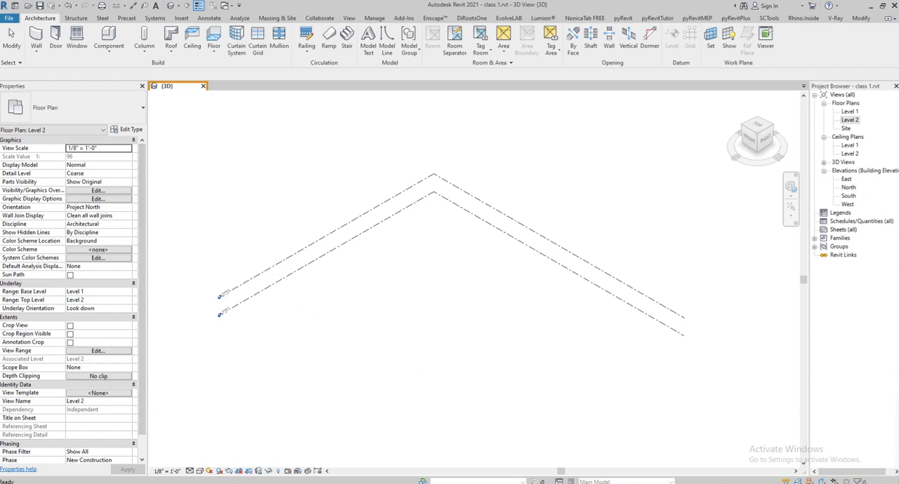
- Open ground floor plan.dwg from the for youtube folder in AutoCAD
{"action": "key", "text": "alt+Tab"}
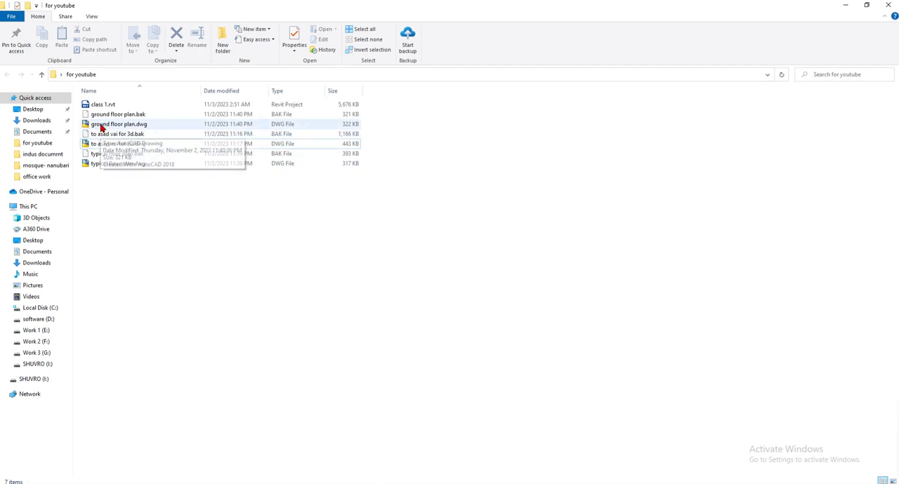
{"action": "double_click", "coordinate": [100, 126]}
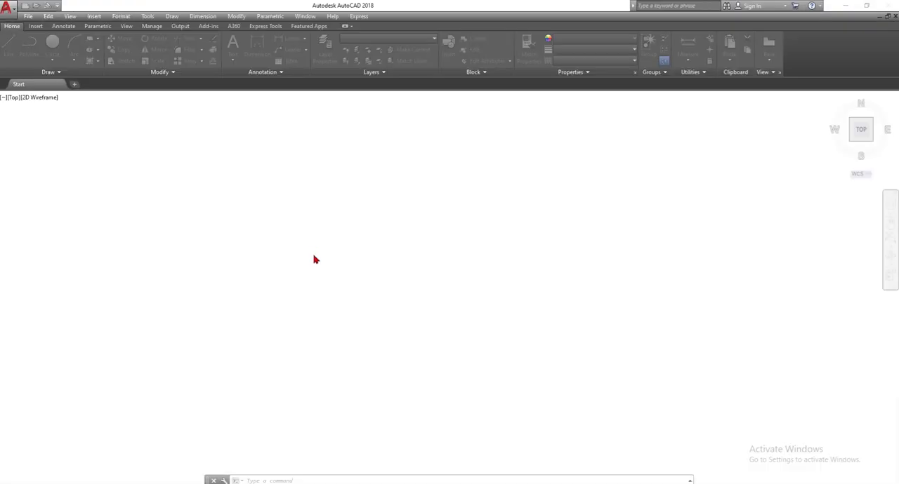
{"action": "left_click", "coordinate": [453, 321]}
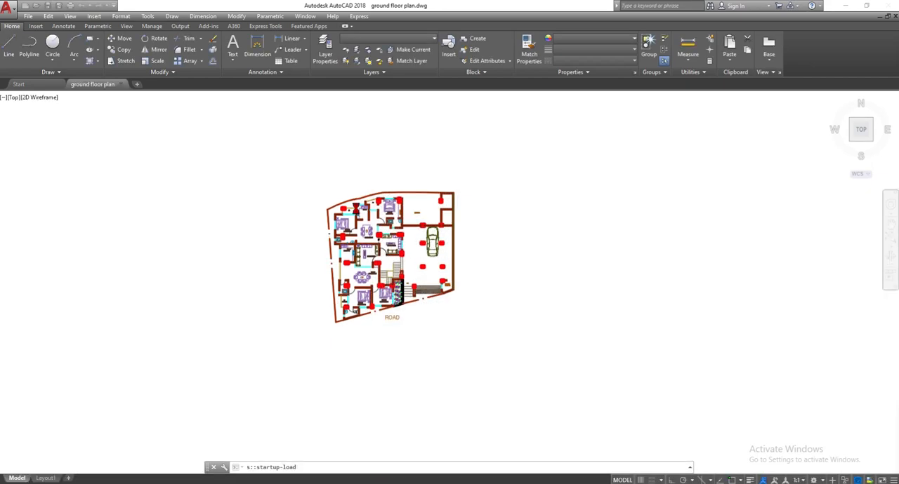
{"action": "left_click", "coordinate": [552, 175]}
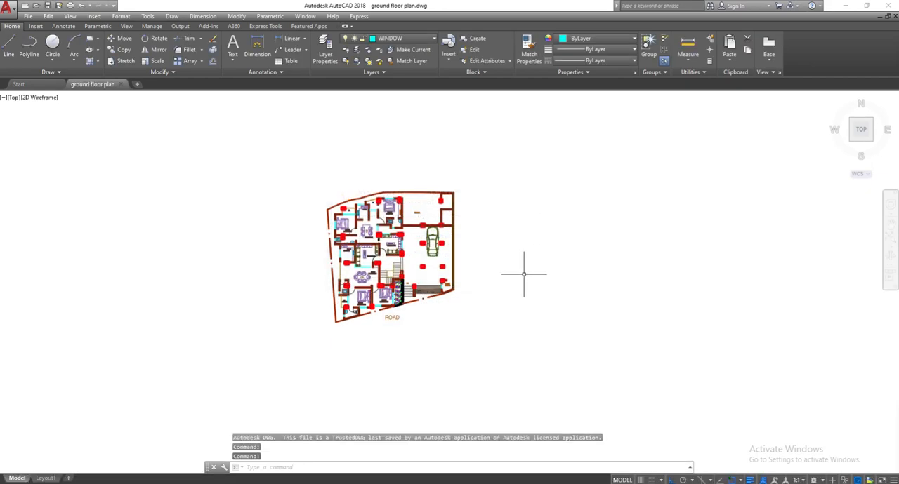
{"action": "scroll", "coordinate": [523, 273], "scroll_direction": "down", "scroll_amount": 1}
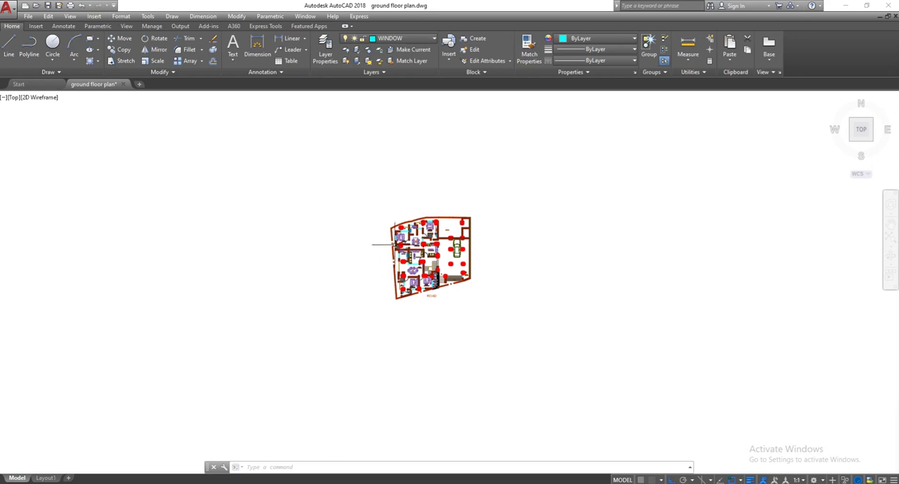
{"action": "scroll", "coordinate": [455, 234], "scroll_direction": "up", "scroll_amount": 2}
{"action": "left_click", "coordinate": [317, 165]}
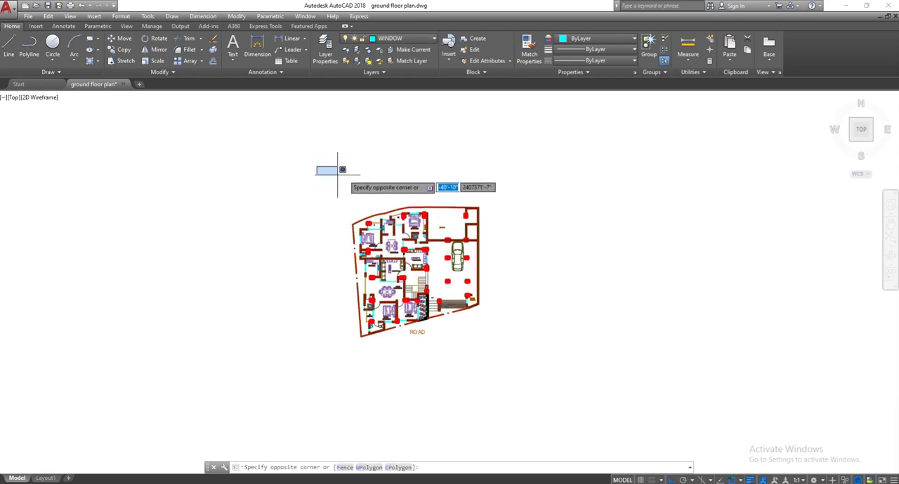
{"action": "left_click", "coordinate": [562, 407]}
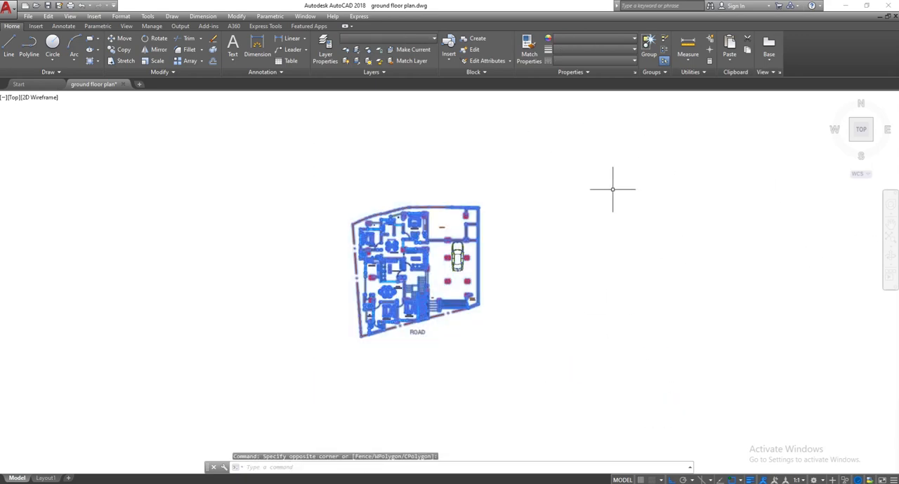
{"action": "left_click", "coordinate": [633, 259]}
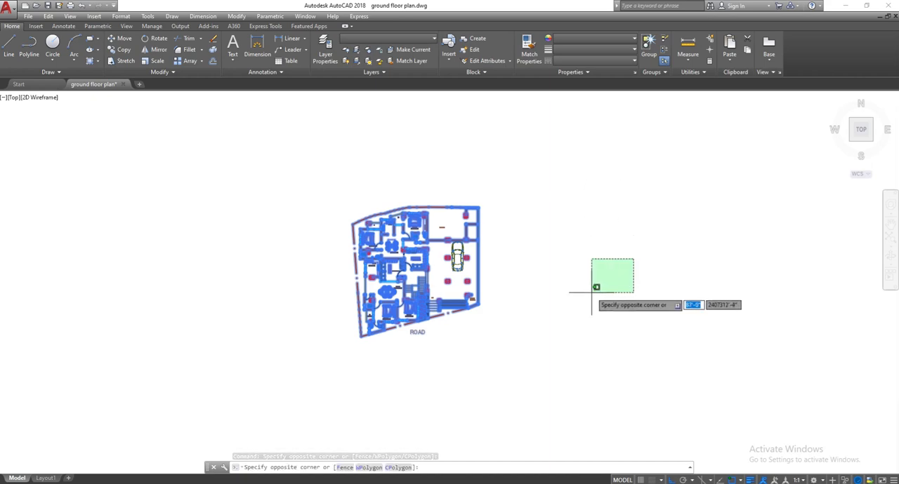
{"action": "key", "text": "Escape"}
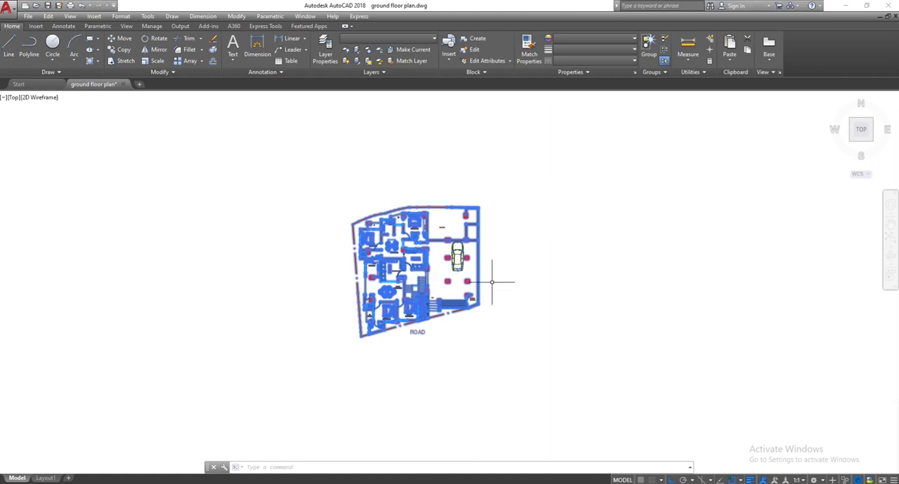
{"action": "middle_click_drag", "start_coordinate": [513, 240], "coordinate": [453, 236]}
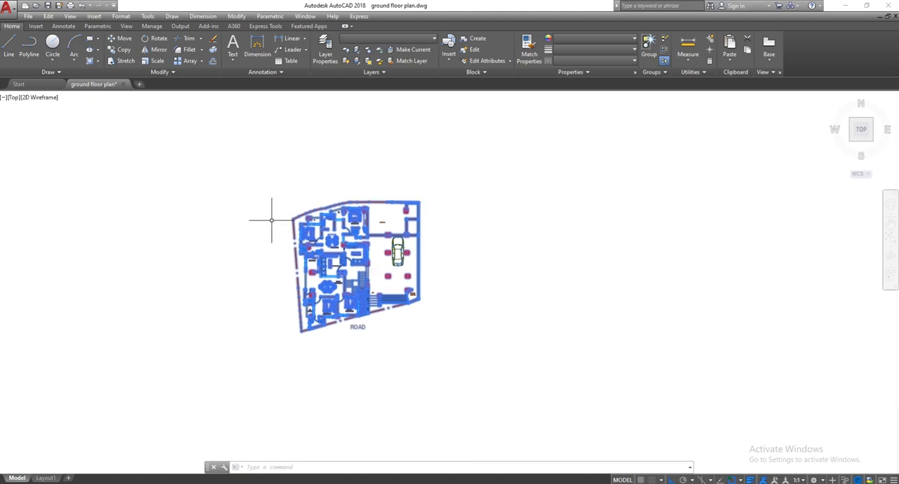
{"action": "key", "text": "Escape"}
{"action": "key", "text": "Escape"}
{"action": "left_click", "coordinate": [267, 165]}
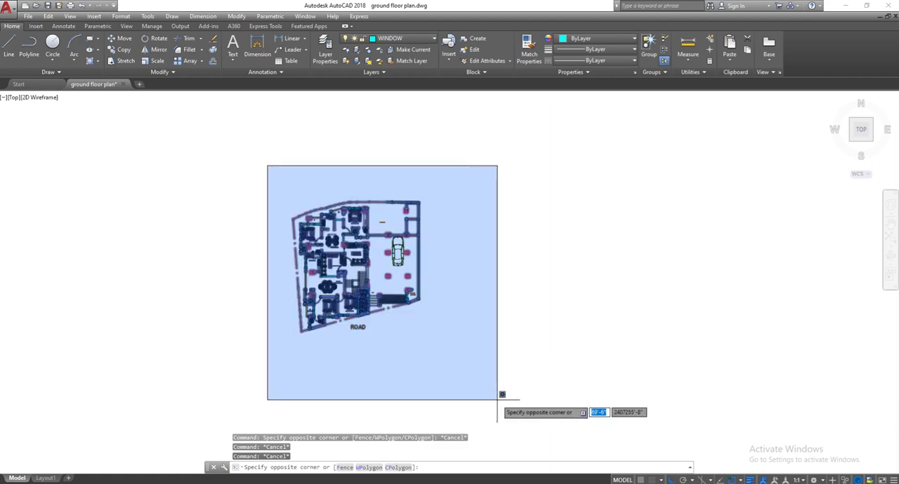
{"action": "left_click", "coordinate": [498, 391]}
{"action": "middle_click_drag", "start_coordinate": [475, 306], "coordinate": [562, 319]}
{"action": "key", "text": "Escape"}
{"action": "key", "text": "Escape"}
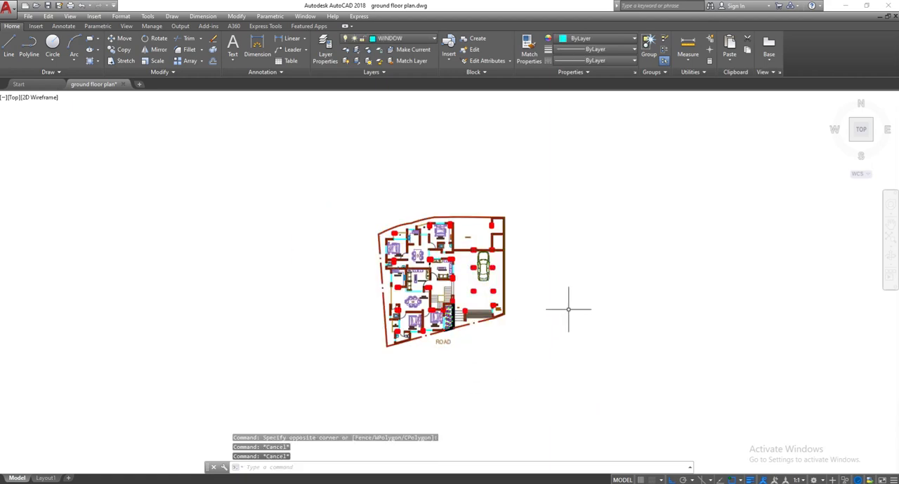
{"action": "scroll", "coordinate": [454, 220], "scroll_direction": "up", "scroll_amount": 6}
{"action": "middle_click_drag", "start_coordinate": [366, 165], "coordinate": [430, 282]}
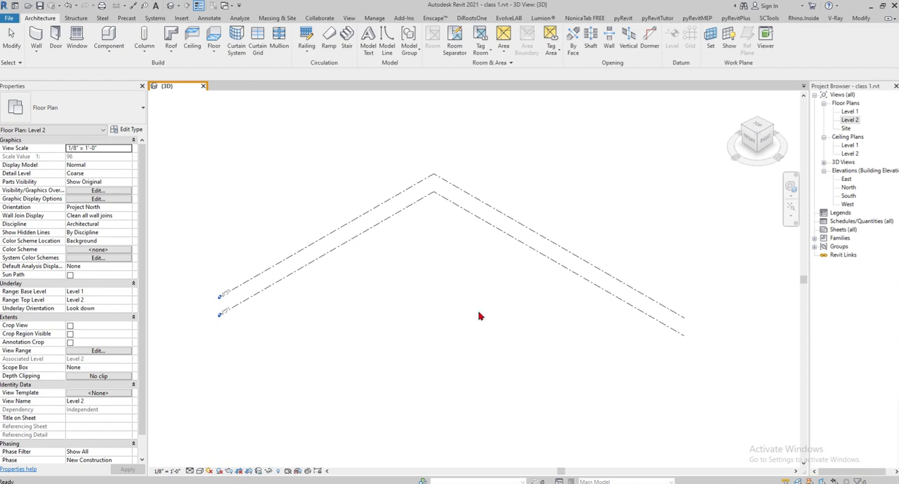
- Switch to Revit and open the Level 1 floor plan view, leaving the AutoCAD window minimized
{"action": "double_click", "coordinate": [850, 111]}
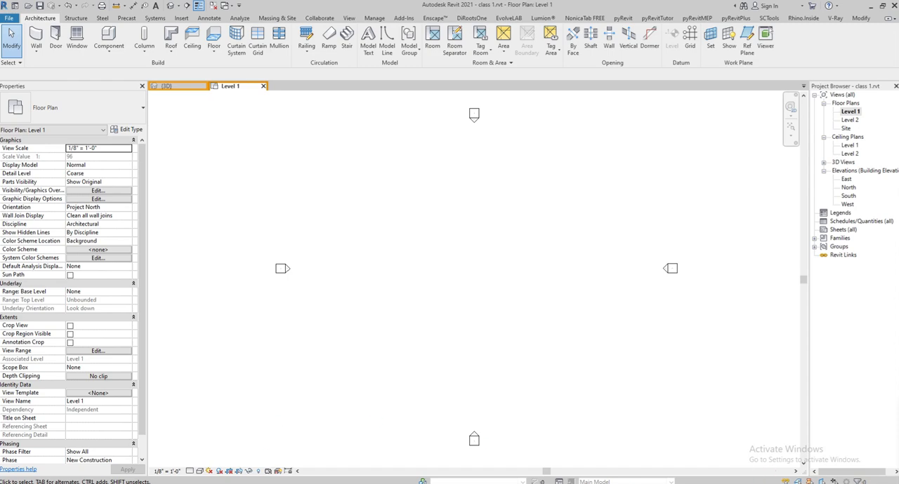
{"action": "scroll", "coordinate": [497, 248], "scroll_direction": "down", "scroll_amount": 3}
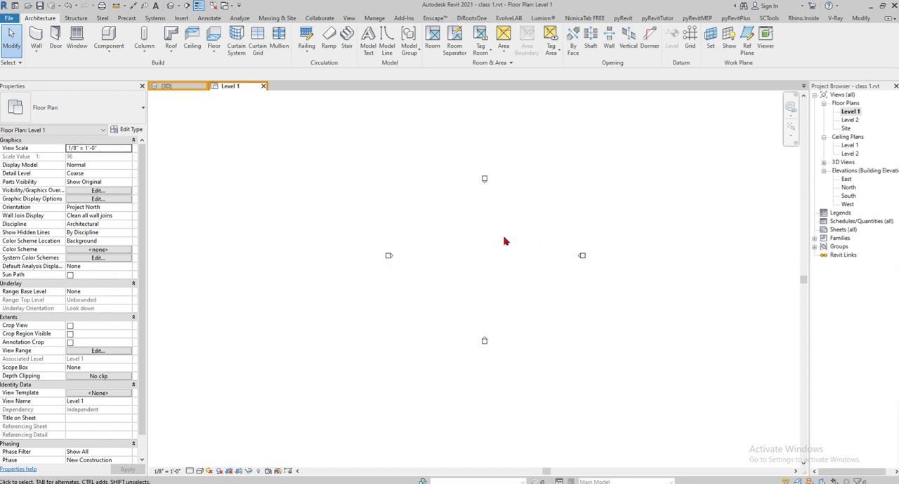
{"action": "scroll", "coordinate": [458, 240], "scroll_direction": "down", "scroll_amount": 3}
{"action": "scroll", "coordinate": [477, 266], "scroll_direction": "down", "scroll_amount": 3}
{"action": "scroll", "coordinate": [492, 251], "scroll_direction": "up", "scroll_amount": 5}
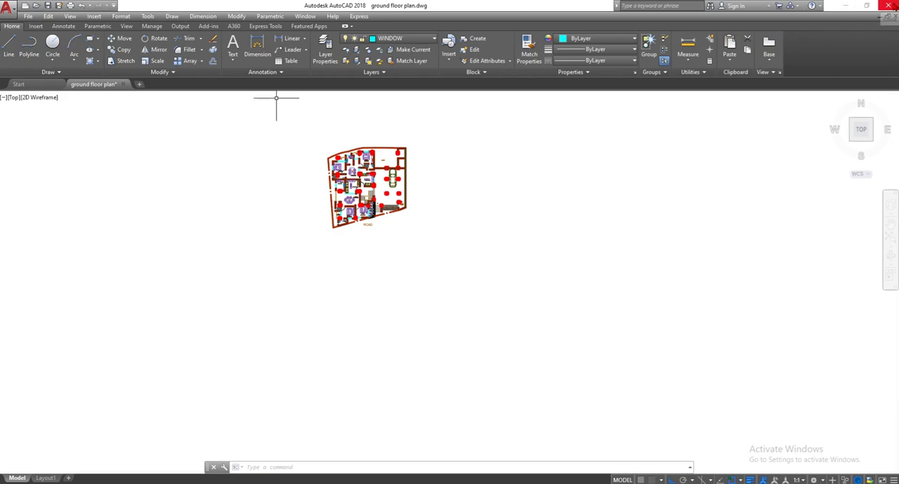
{"action": "left_click", "coordinate": [844, 5]}
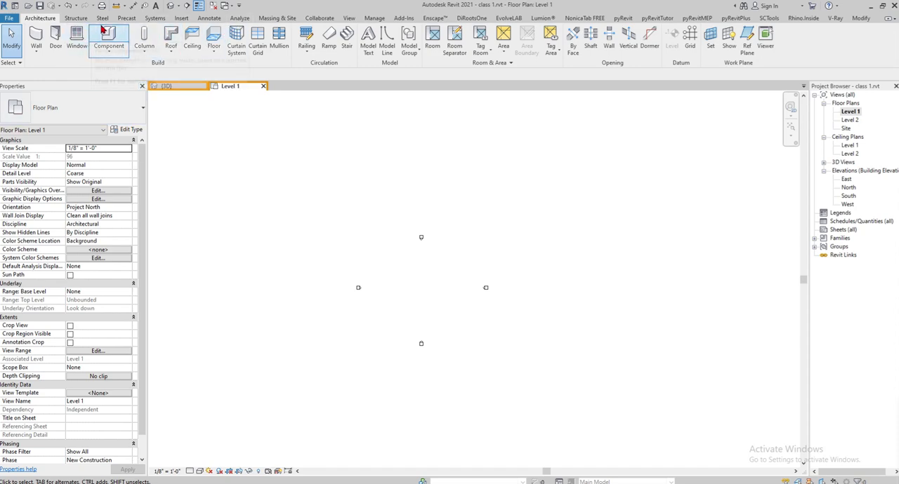
- Start a CAD import and choose ground floor plan.dwg from the for youtube folder on the desktop
{"action": "left_click", "coordinate": [182, 19]}
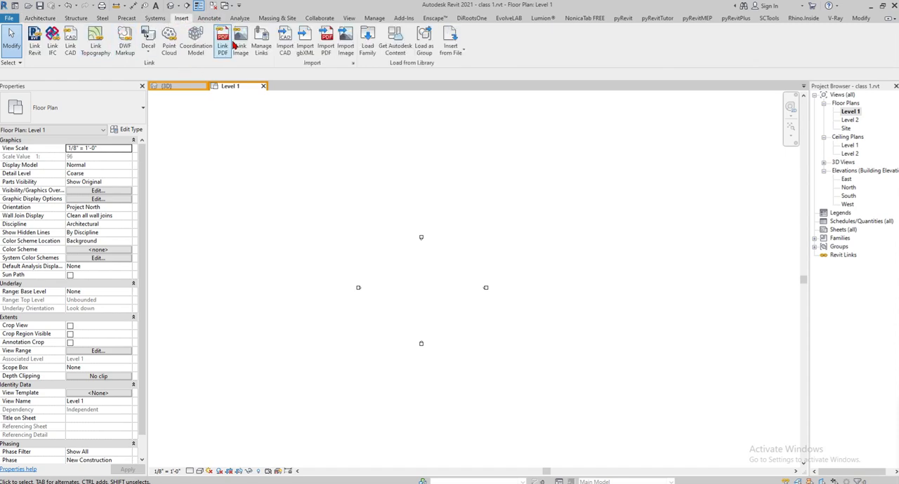
{"action": "left_click", "coordinate": [285, 43]}
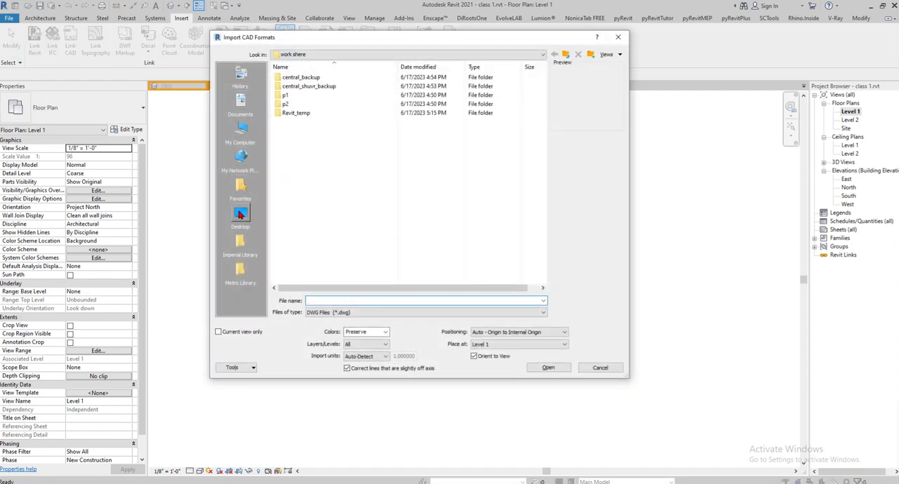
{"action": "left_click", "coordinate": [239, 215]}
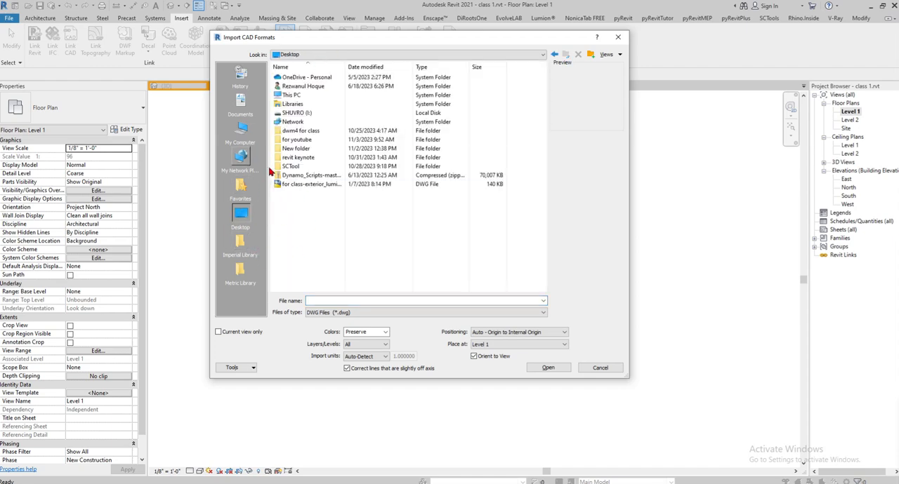
{"action": "double_click", "coordinate": [299, 141]}
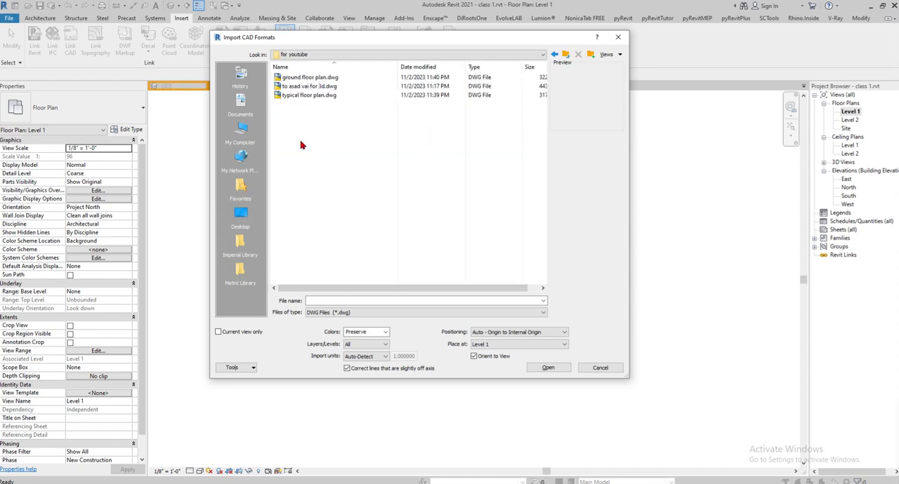
{"action": "left_click", "coordinate": [300, 79]}
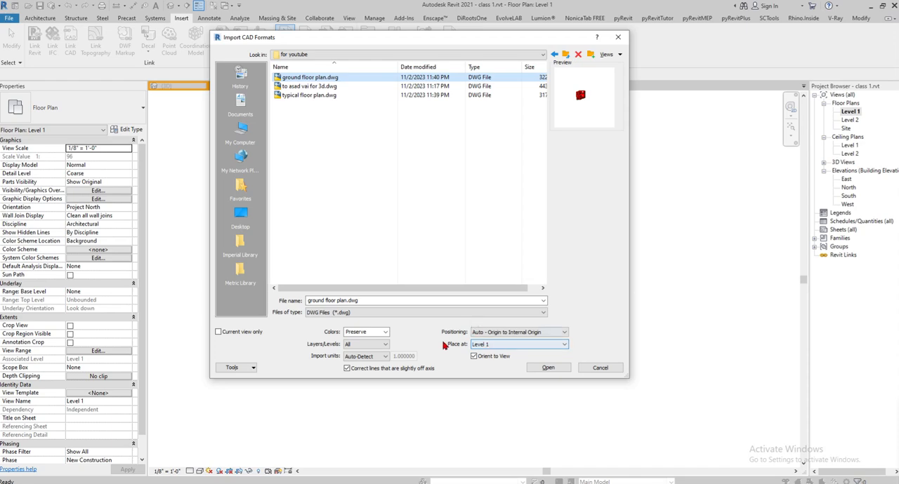
- Import the drawing with Manual - Center positioning and place it midway between the four elevation markers on Level 1
{"action": "left_click", "coordinate": [519, 335]}
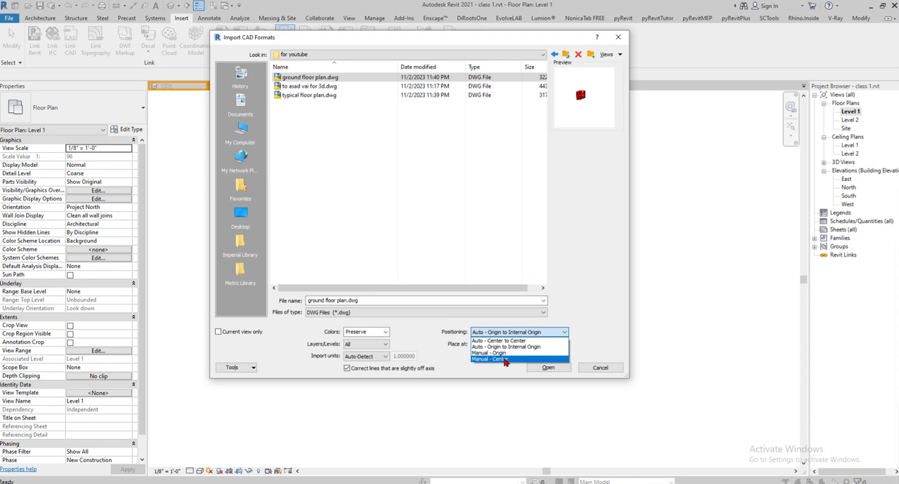
{"action": "left_click", "coordinate": [504, 359]}
{"action": "left_click", "coordinate": [548, 372]}
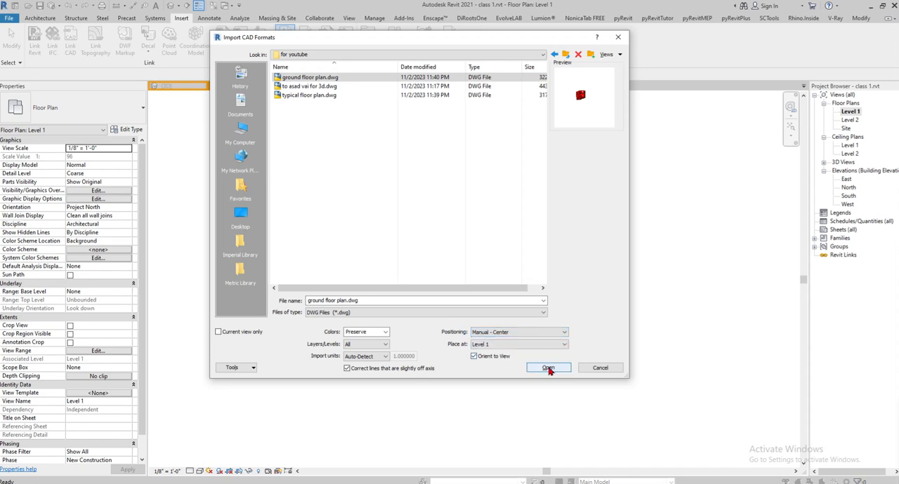
{"action": "left_click", "coordinate": [548, 369]}
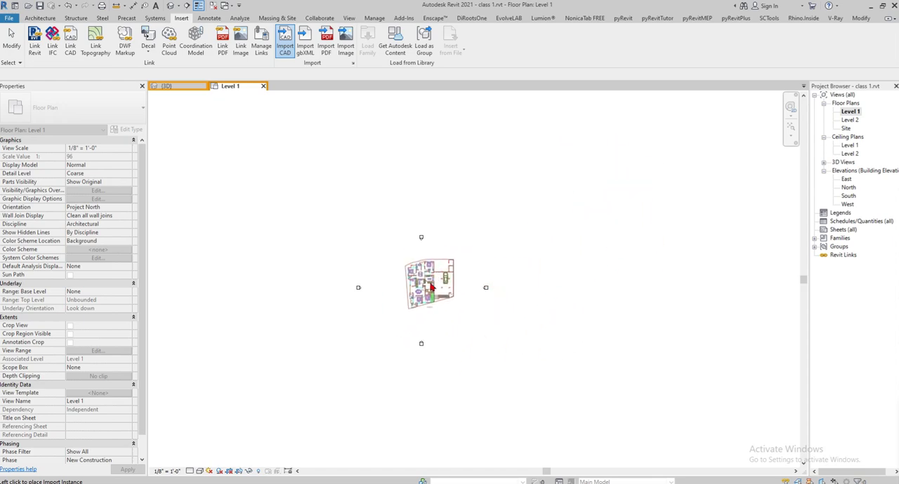
{"action": "left_click", "coordinate": [421, 288]}
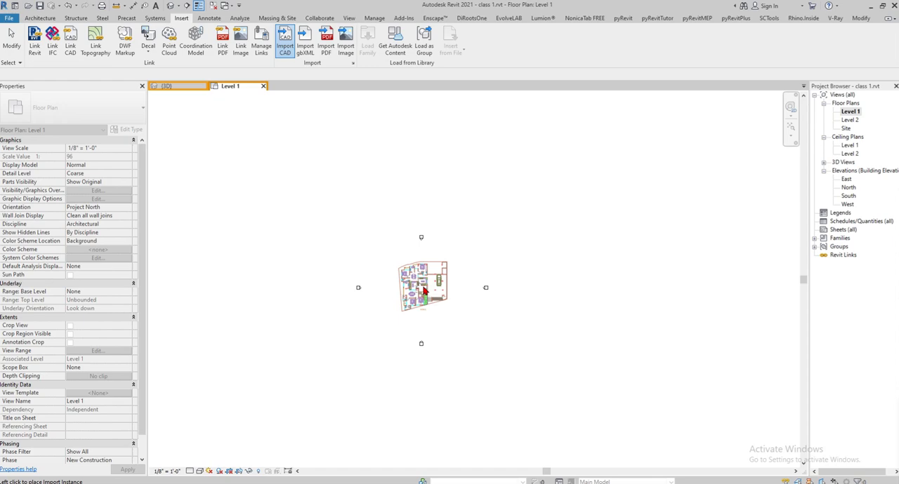
{"action": "scroll", "coordinate": [422, 259], "scroll_direction": "up", "scroll_amount": 3}
{"action": "scroll", "coordinate": [421, 259], "scroll_direction": "up", "scroll_amount": 2}
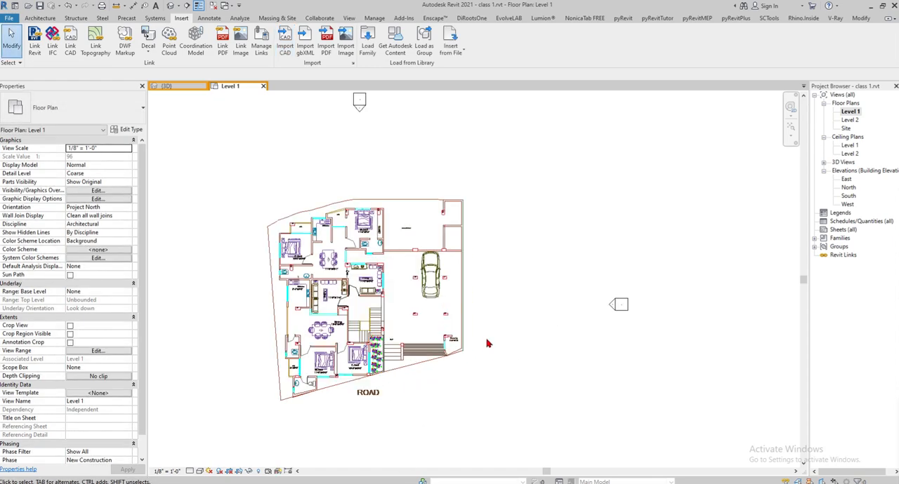
{"action": "scroll", "coordinate": [459, 227], "scroll_direction": "down", "scroll_amount": 3}
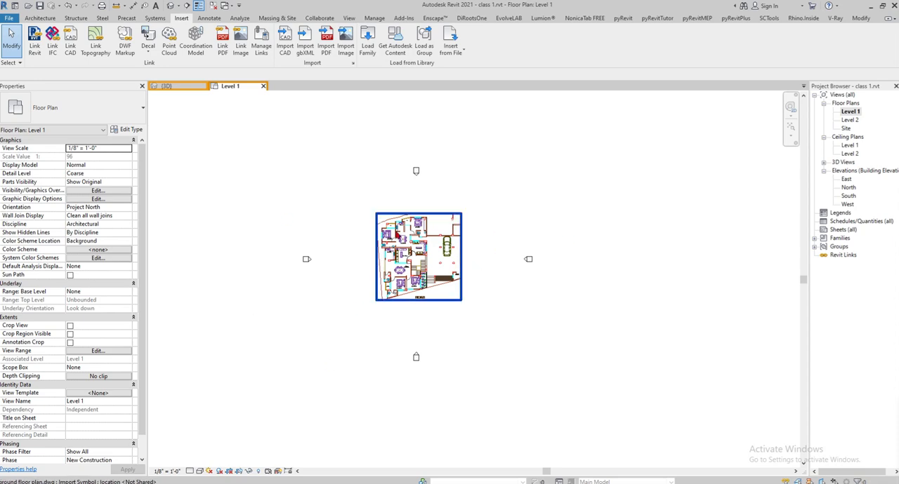
- Open the Level 2 floor plan view and switch to AutoCAD to look over the ground floor plan drawing
{"action": "double_click", "coordinate": [850, 120]}
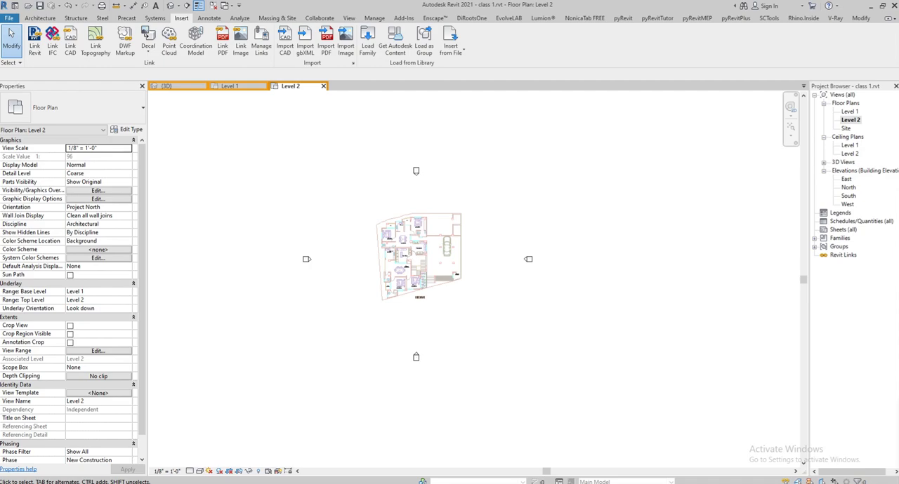
{"action": "key", "text": "alt+Tab"}
{"action": "middle_click_drag", "start_coordinate": [449, 258], "coordinate": [496, 345]}
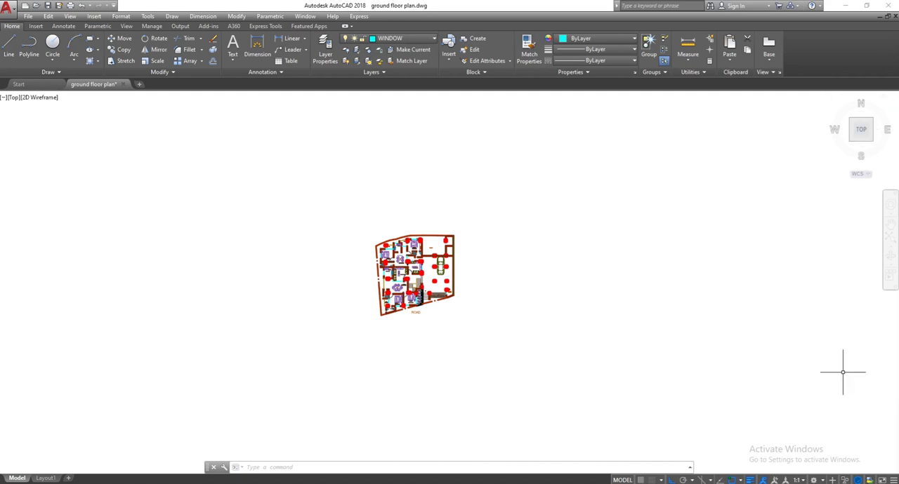
{"action": "middle_click_drag", "start_coordinate": [894, 385], "coordinate": [898, 405]}
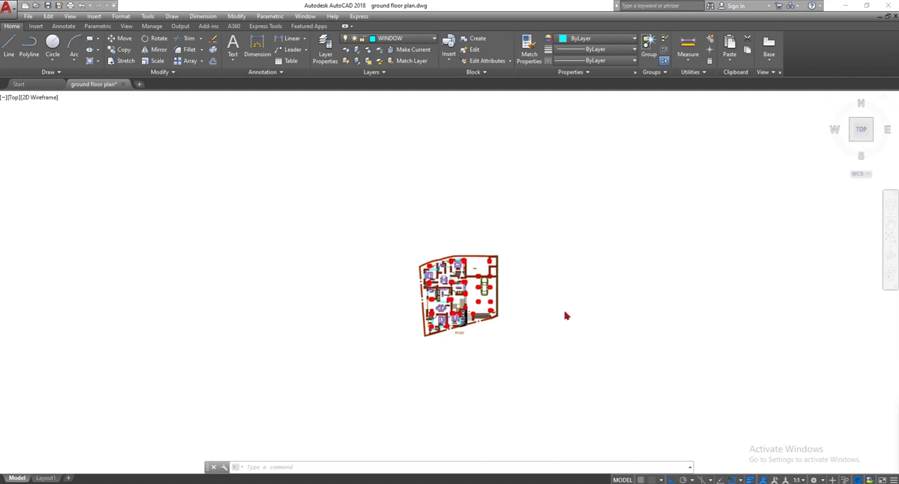
{"action": "middle_click_drag", "start_coordinate": [554, 345], "coordinate": [455, 304]}
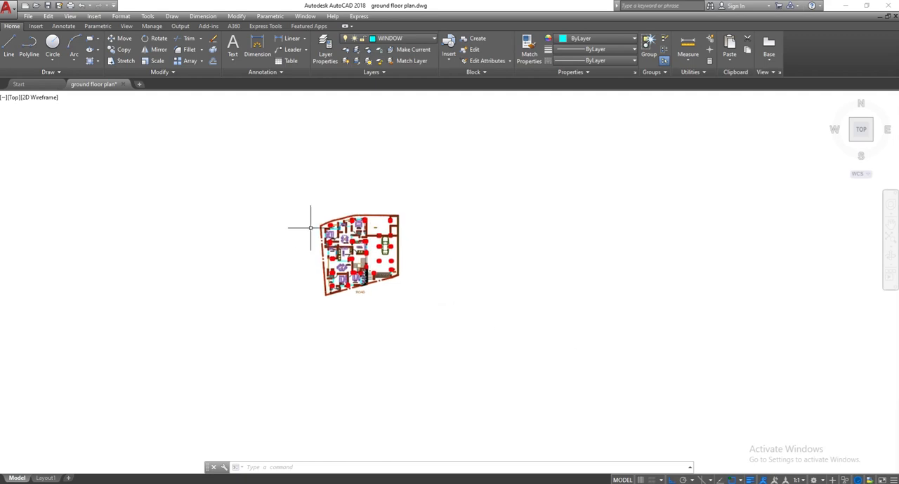
{"action": "scroll", "coordinate": [310, 228], "scroll_direction": "up", "scroll_amount": 2}
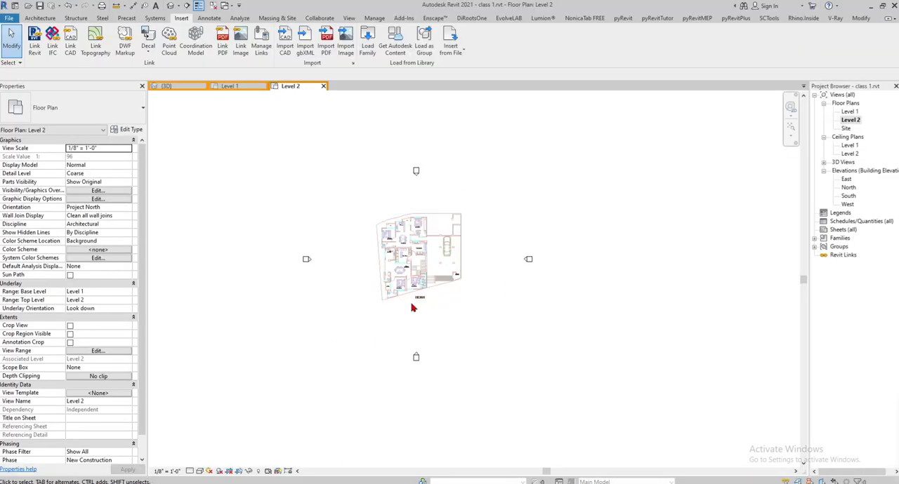
{"action": "left_click", "coordinate": [386, 216]}
- Check the properties of the ground floor plan drawing in the Level 2 view, then deselect it
{"action": "scroll", "coordinate": [425, 232], "scroll_direction": "up", "scroll_amount": 3}
{"action": "left_click", "coordinate": [425, 232]}
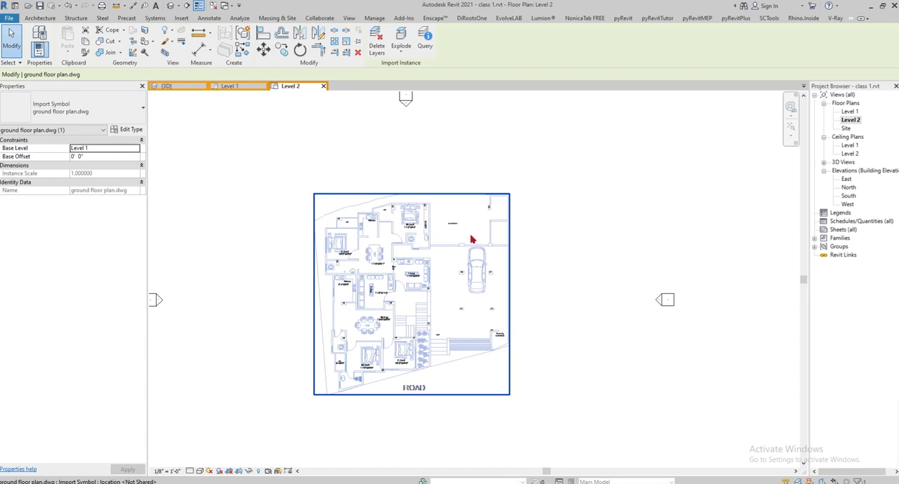
{"action": "left_click", "coordinate": [555, 236]}
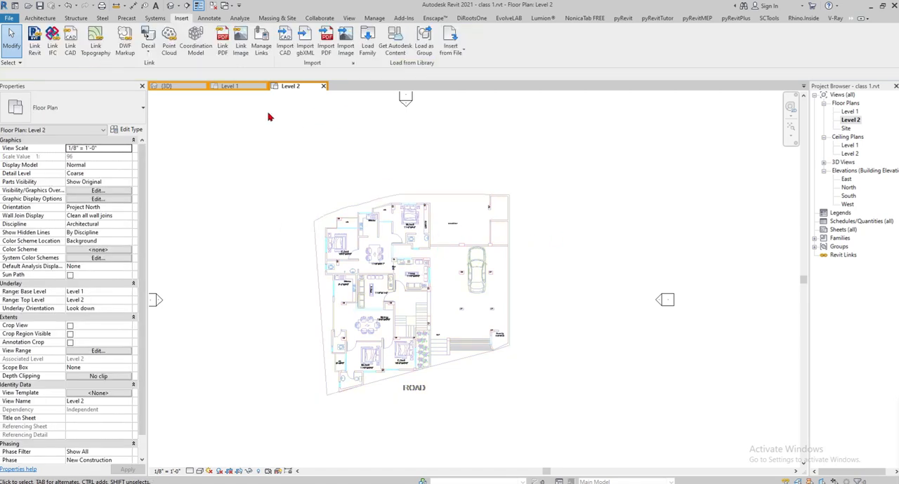
{"action": "scroll", "coordinate": [370, 281], "scroll_direction": "down", "scroll_amount": 4}
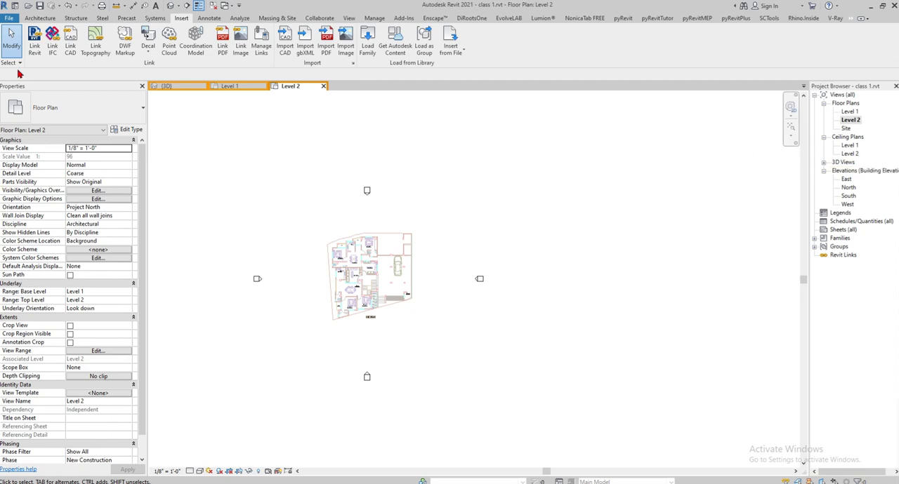
- Import typical floor plan.dwg at Level 2 with Manual - Center positioning and place it southeast of the ground floor plan
{"action": "left_click", "coordinate": [284, 44]}
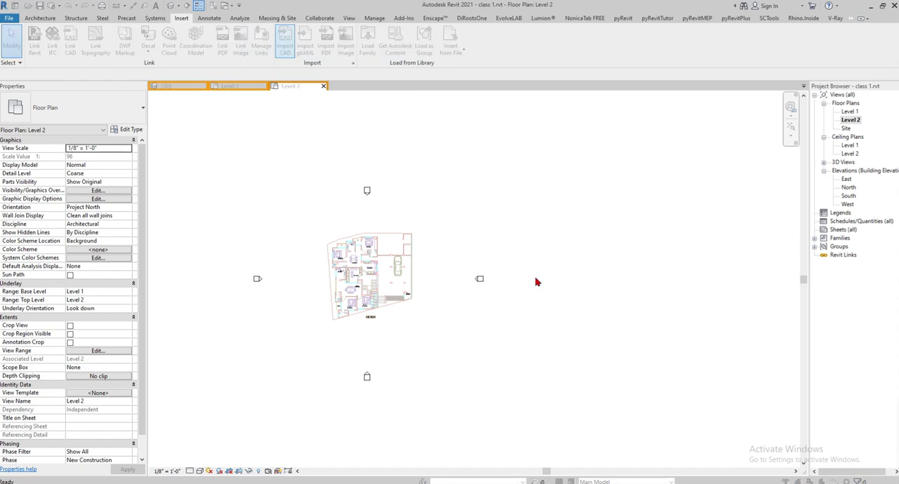
{"action": "left_click", "coordinate": [301, 96]}
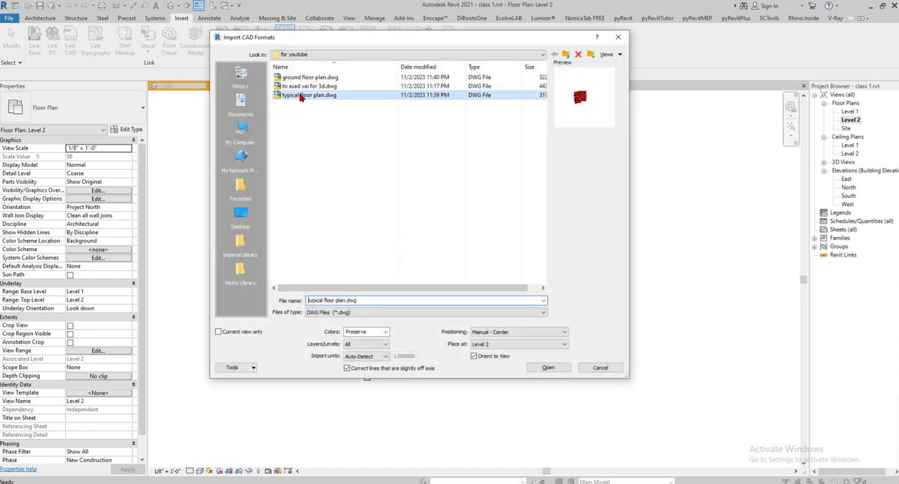
{"action": "left_click", "coordinate": [548, 370]}
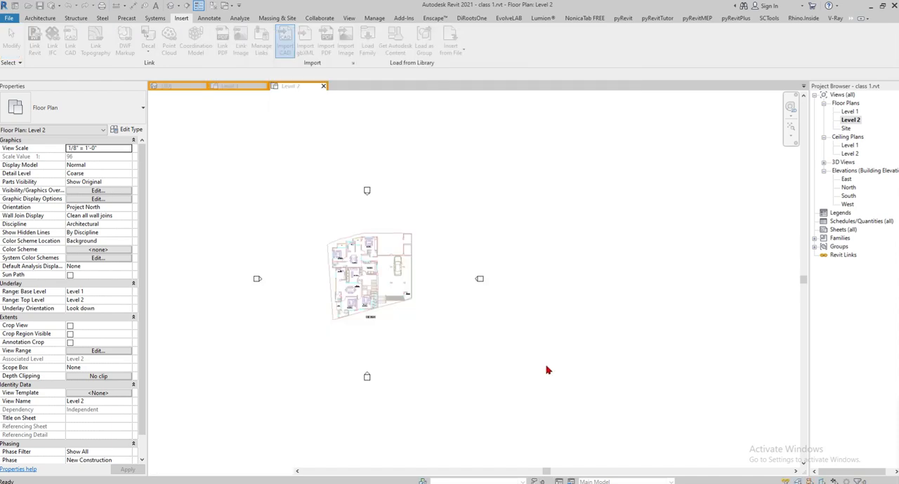
{"action": "left_click", "coordinate": [483, 354]}
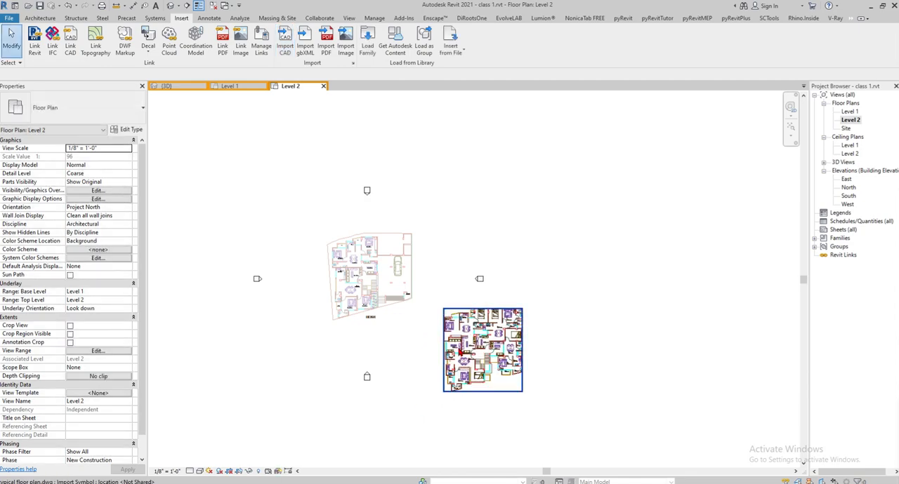
{"action": "scroll", "coordinate": [417, 335], "scroll_direction": "up", "scroll_amount": 5}
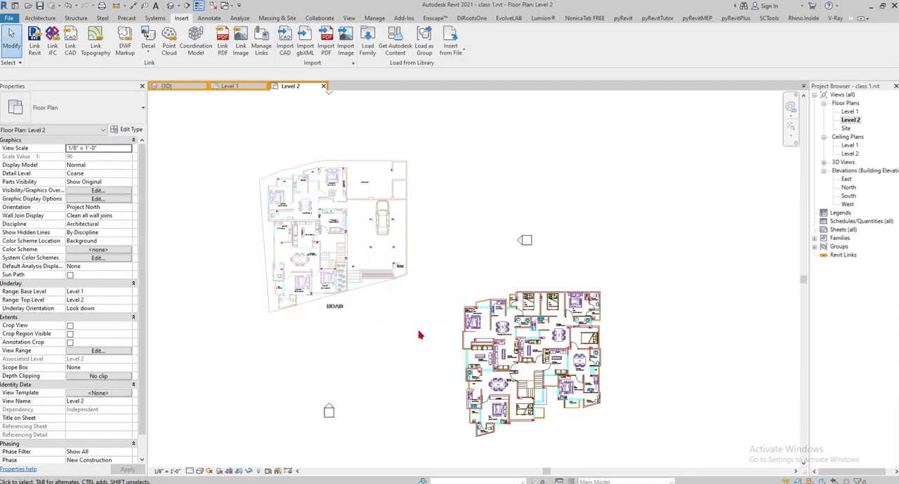
- Open the default 3D view and examine both imported floor plans and their levels from several angles
{"action": "left_click", "coordinate": [172, 5]}
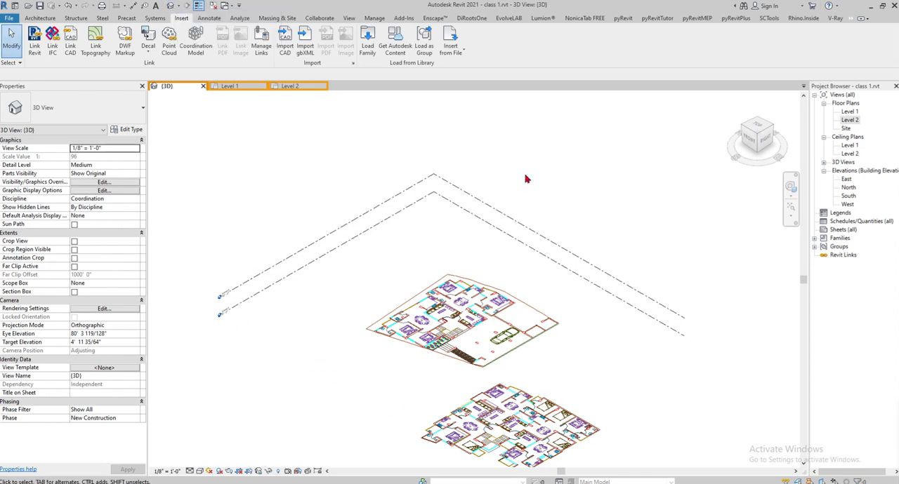
{"action": "middle_click_drag", "start_coordinate": [453, 197], "coordinate": [464, 271], "text": "shift"}
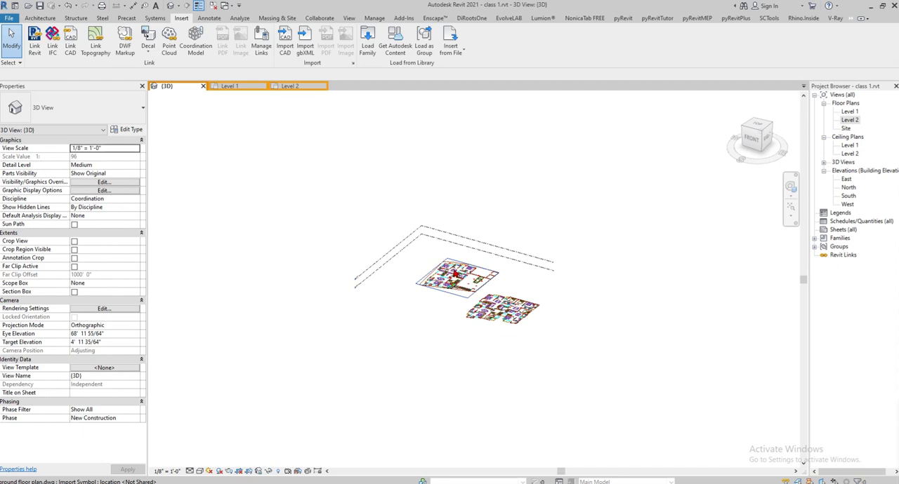
{"action": "middle_click_drag", "start_coordinate": [567, 327], "coordinate": [404, 218], "text": "shift"}
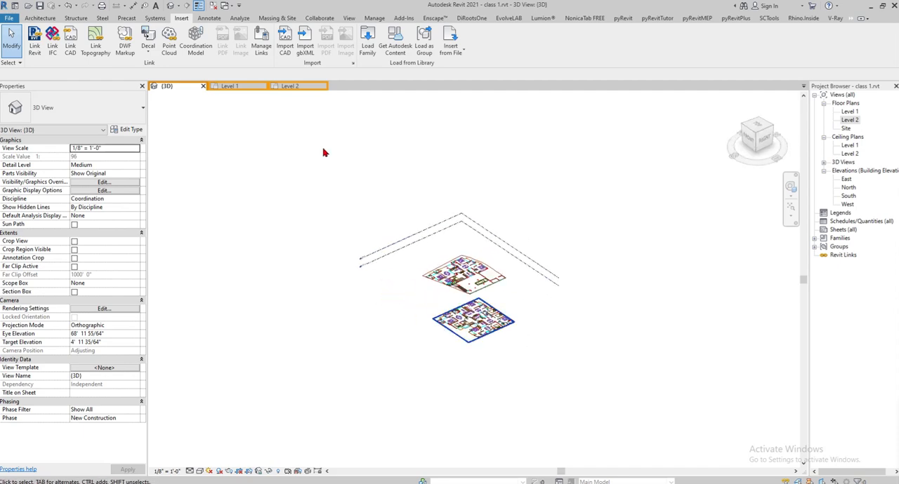
{"action": "left_click", "coordinate": [351, 20]}
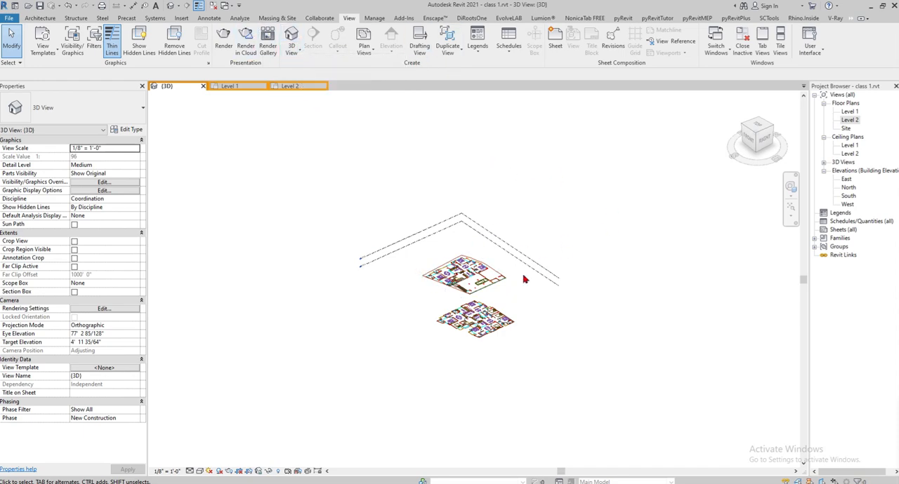
{"action": "middle_click_drag", "start_coordinate": [573, 332], "coordinate": [515, 297], "text": "shift"}
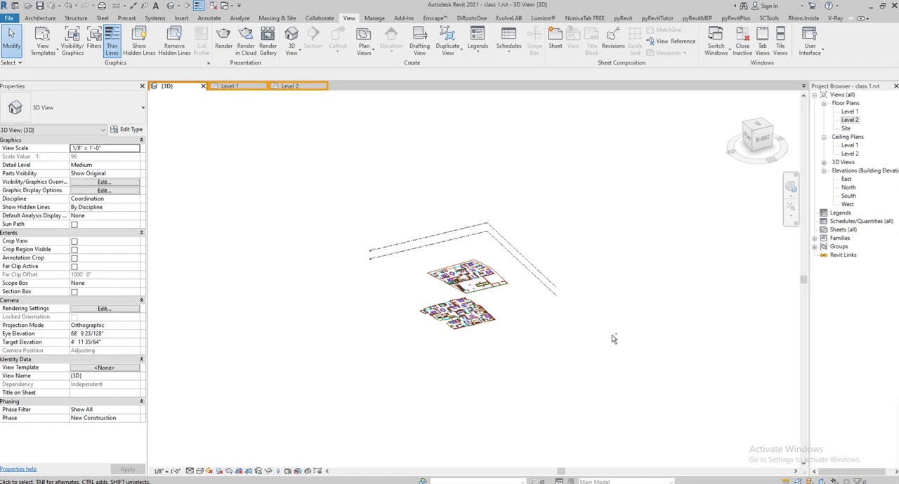
{"action": "middle_click_drag", "start_coordinate": [554, 319], "coordinate": [576, 358], "text": "shift"}
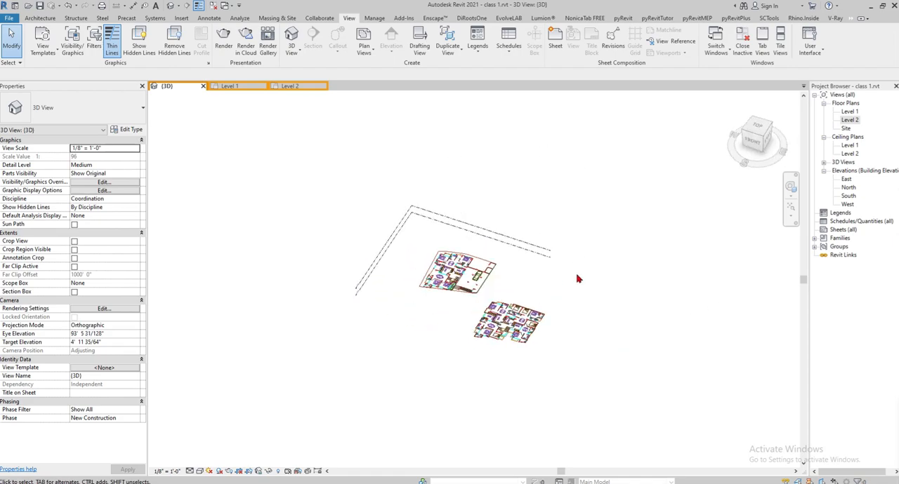
{"action": "scroll", "coordinate": [491, 279], "scroll_direction": "up", "scroll_amount": 2}
{"action": "middle_click_drag", "start_coordinate": [489, 385], "coordinate": [498, 294], "text": "shift"}
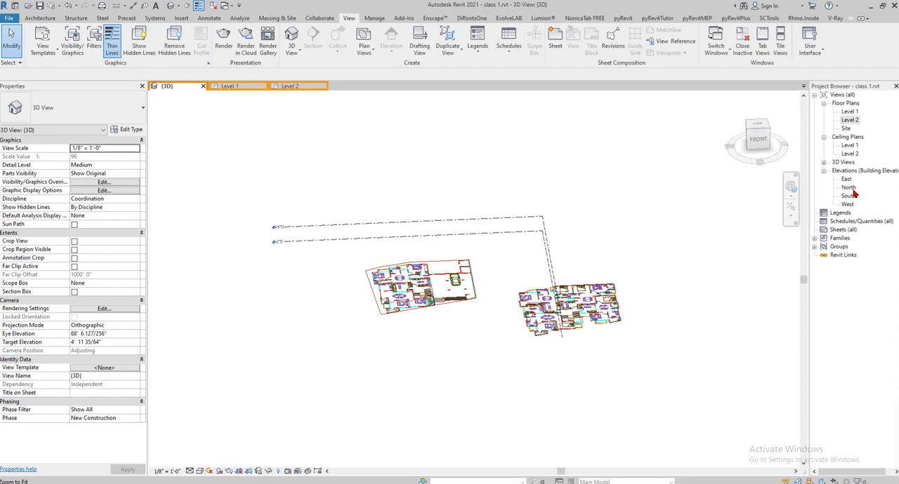
- Open the Level 2 floor plan view and examine the typical floor plan beside the underlaid ground floor plan
{"action": "double_click", "coordinate": [849, 112]}
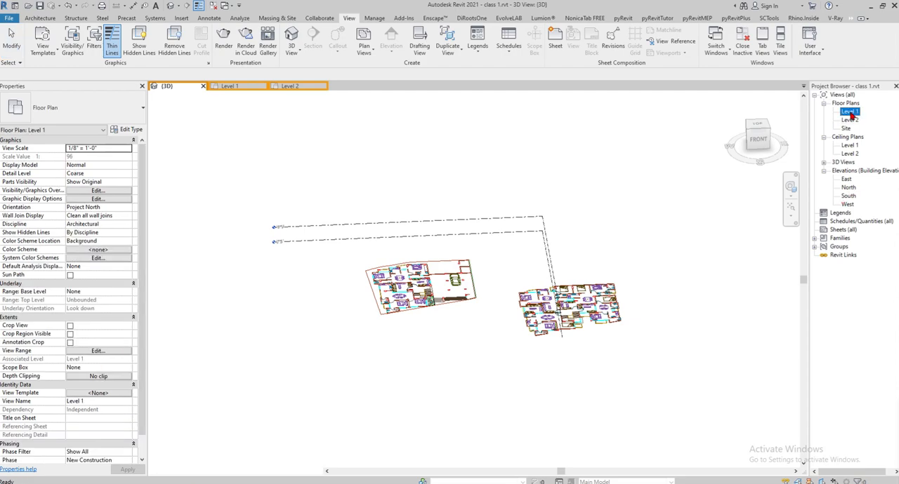
{"action": "double_click", "coordinate": [849, 120]}
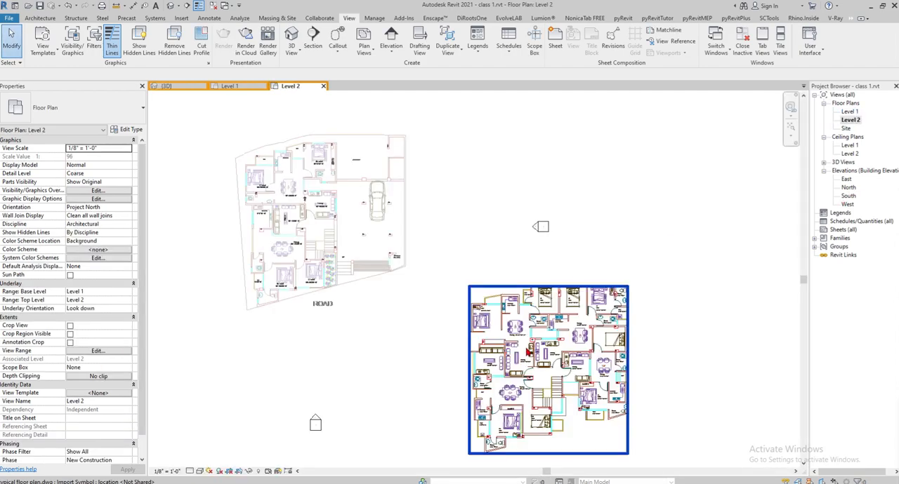
{"action": "left_click", "coordinate": [528, 351]}
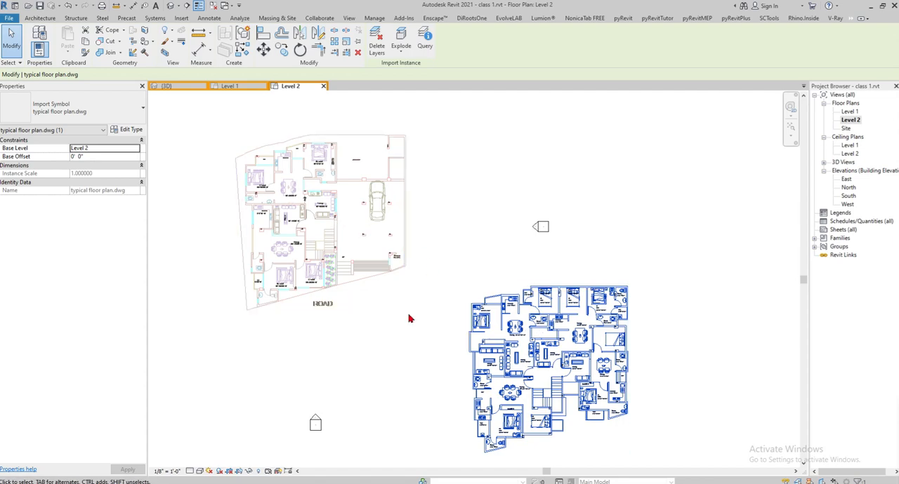
{"action": "middle_click_drag", "start_coordinate": [426, 310], "coordinate": [495, 301]}
{"action": "middle_click_drag", "start_coordinate": [594, 356], "coordinate": [605, 317]}
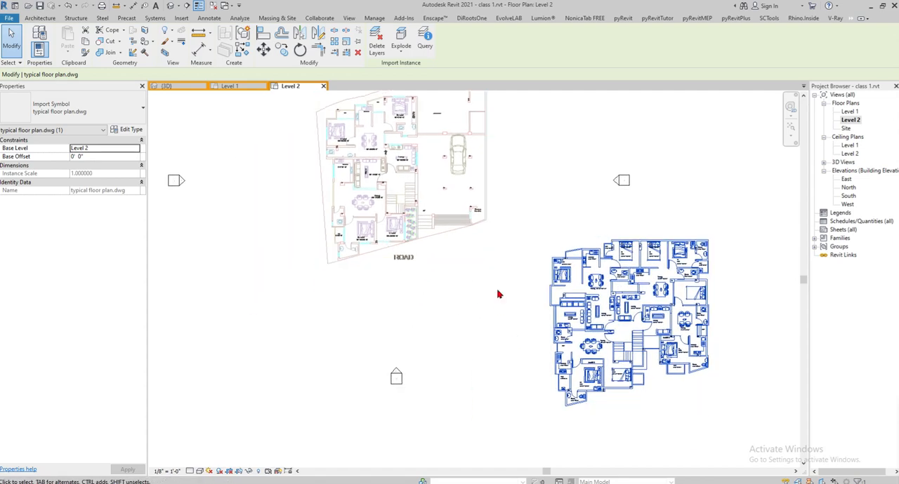
{"action": "left_click", "coordinate": [488, 301]}
{"action": "scroll", "coordinate": [441, 277], "scroll_direction": "down", "scroll_amount": 2}
{"action": "scroll", "coordinate": [444, 180], "scroll_direction": "up", "scroll_amount": 1}
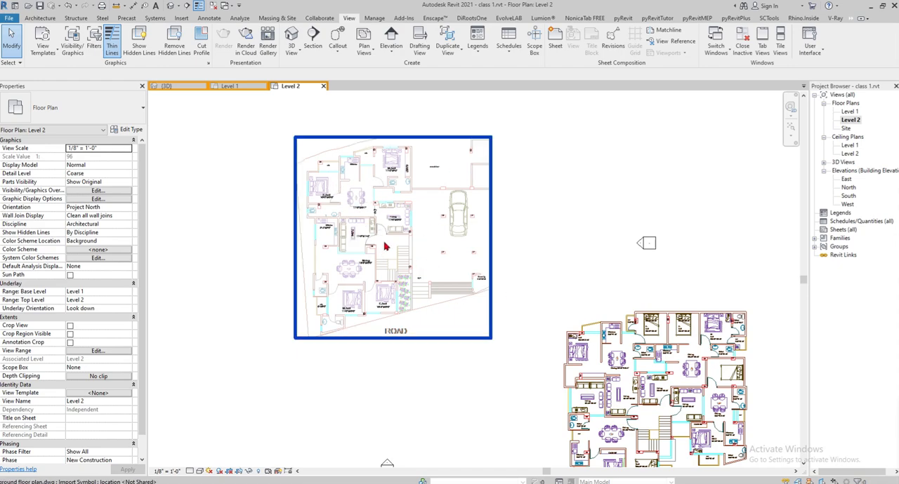
- Set the Level 2 view's underlay base level to None
{"action": "scroll", "coordinate": [387, 209], "scroll_direction": "down", "scroll_amount": 2}
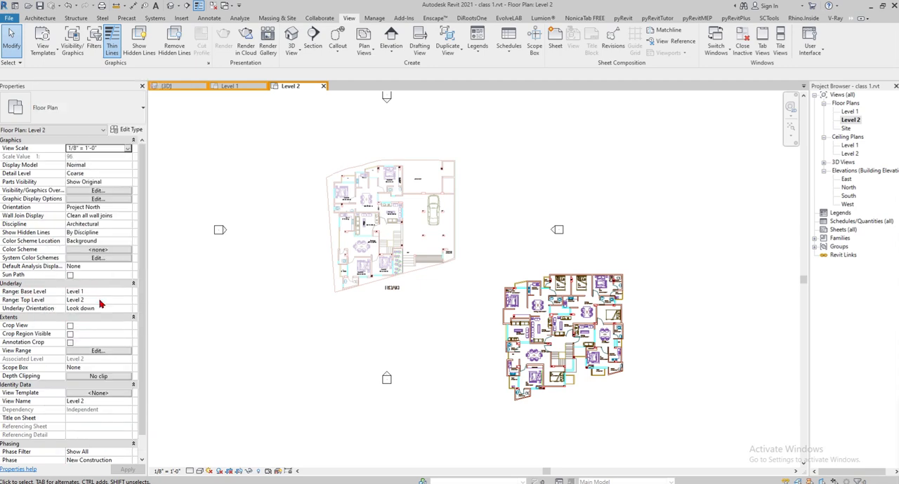
{"action": "left_click", "coordinate": [130, 293]}
{"action": "left_click", "coordinate": [73, 301]}
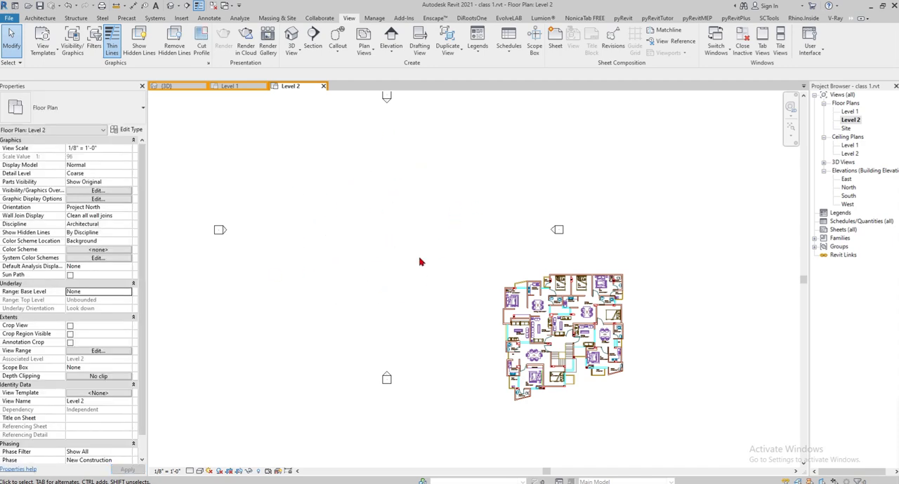
- Set the Level 1 floor plan view's underlay base level to Level 1 and return to the Level 2 drawing area
{"action": "left_click", "coordinate": [856, 112]}
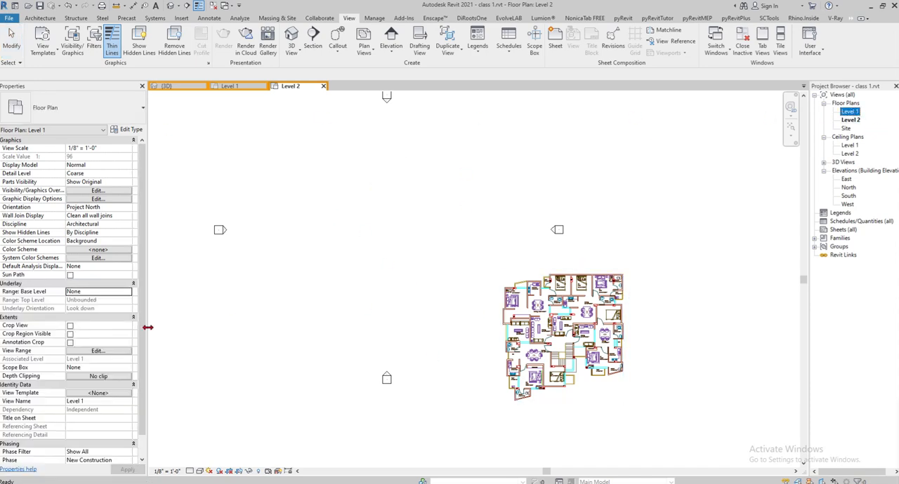
{"action": "left_click", "coordinate": [109, 292]}
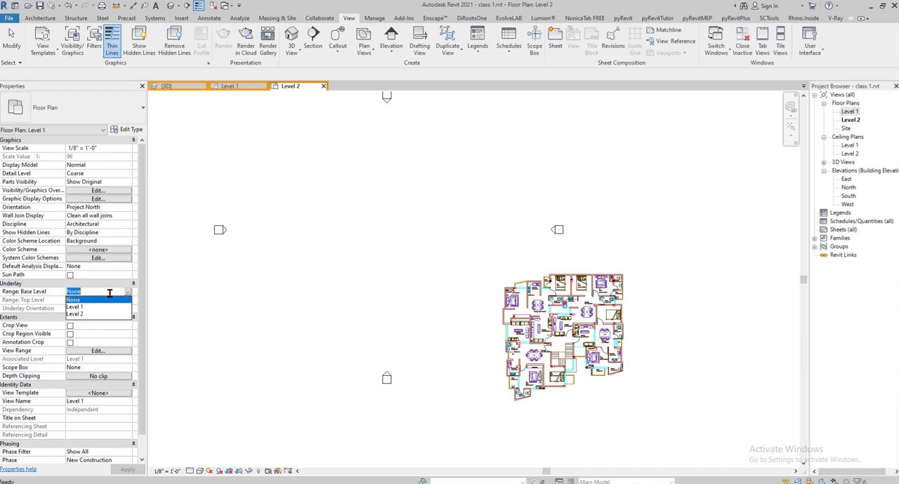
{"action": "left_click", "coordinate": [77, 307]}
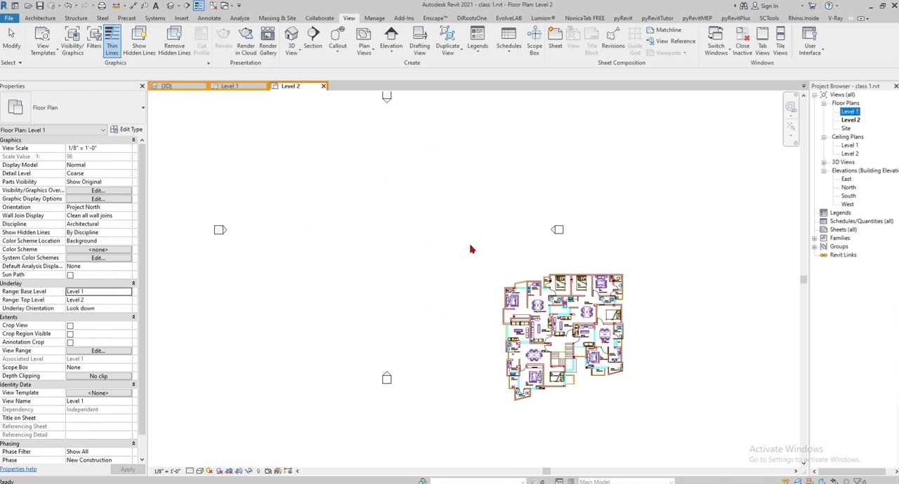
{"action": "left_click", "coordinate": [330, 293]}
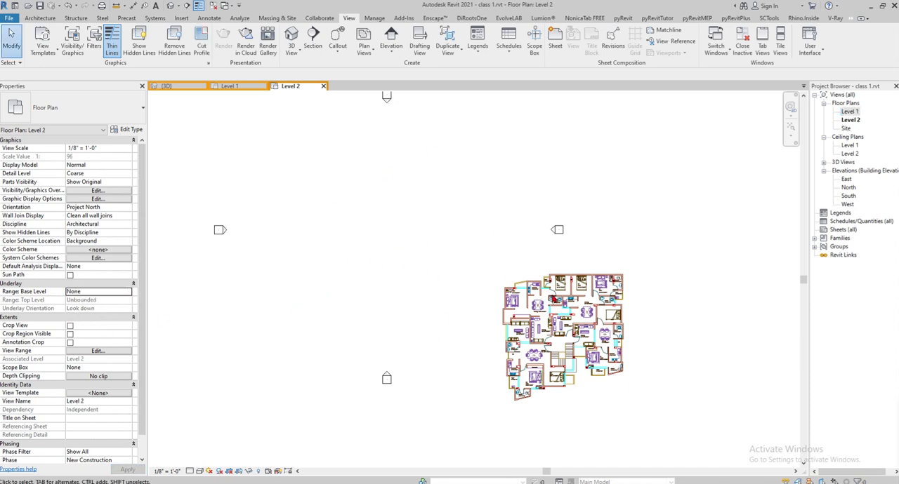
- Set the Level 2 view's underlay base level to Level 1
{"action": "left_click", "coordinate": [129, 294]}
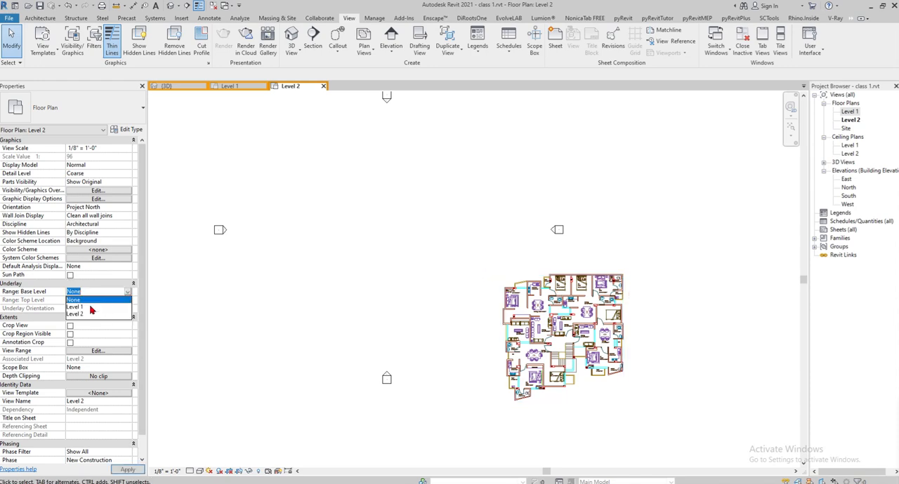
{"action": "left_click", "coordinate": [78, 308]}
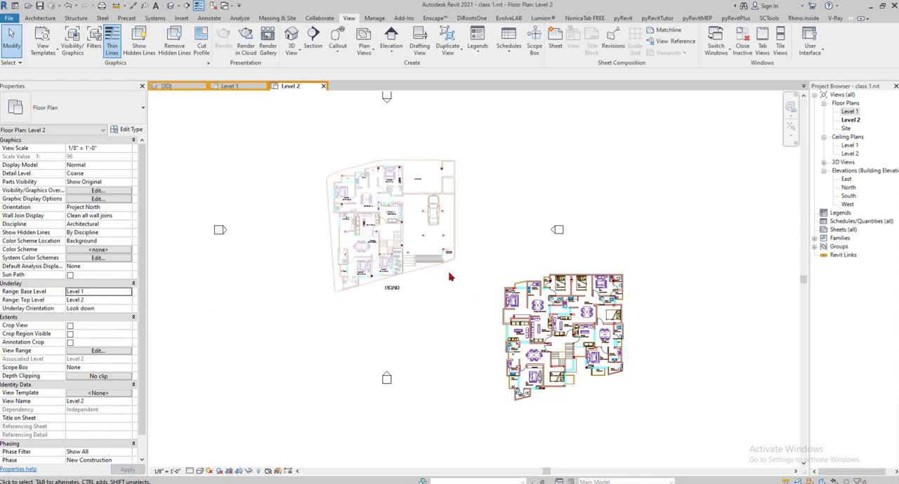
{"action": "left_click", "coordinate": [624, 310]}
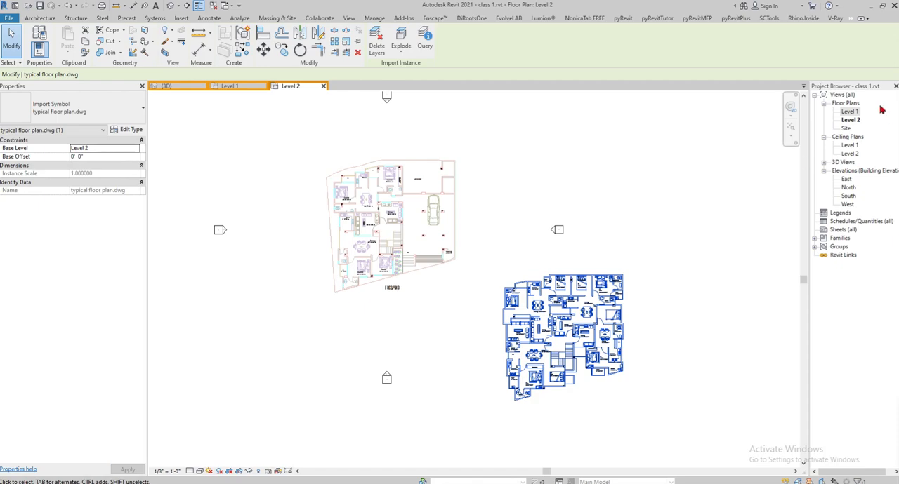
{"action": "scroll", "coordinate": [518, 311], "scroll_direction": "up", "scroll_amount": 2}
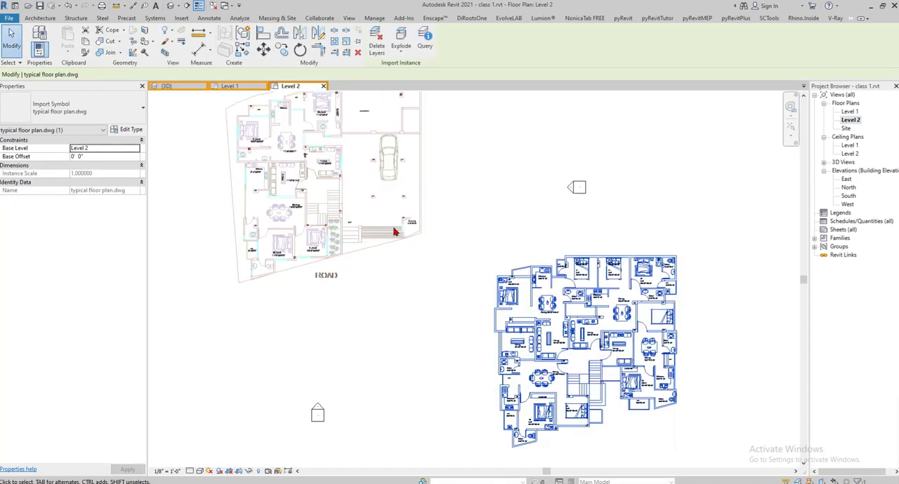
{"action": "middle_click_drag", "start_coordinate": [472, 381], "coordinate": [548, 469]}
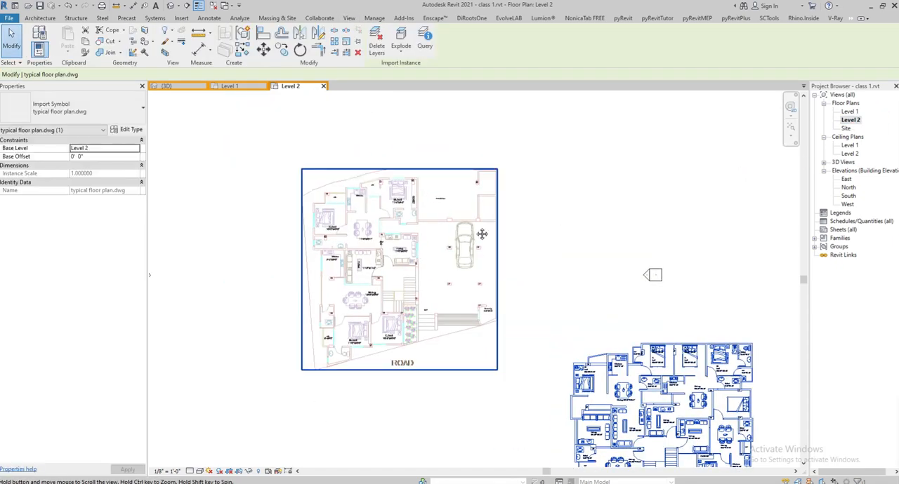
{"action": "middle_click_drag", "start_coordinate": [490, 255], "coordinate": [458, 187]}
{"action": "key", "text": "m"}
{"action": "key", "text": "v"}
{"action": "left_click", "coordinate": [581, 343]}
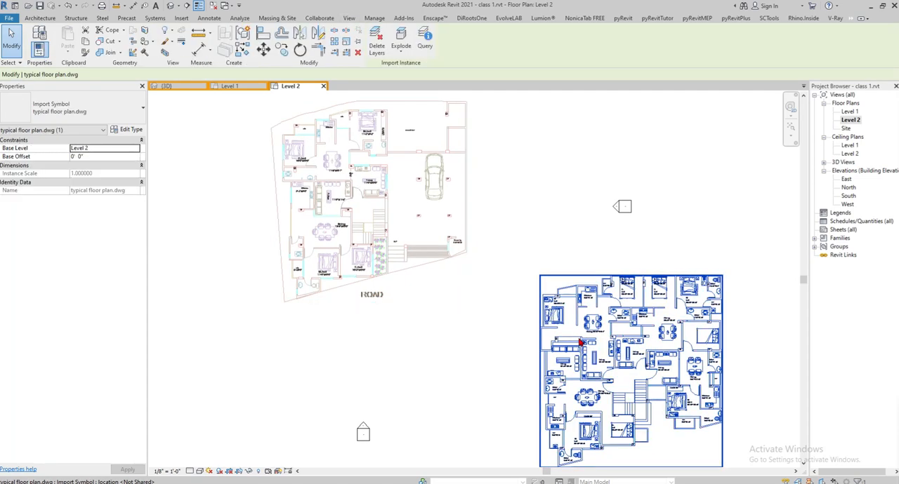
{"action": "key", "text": "m"}
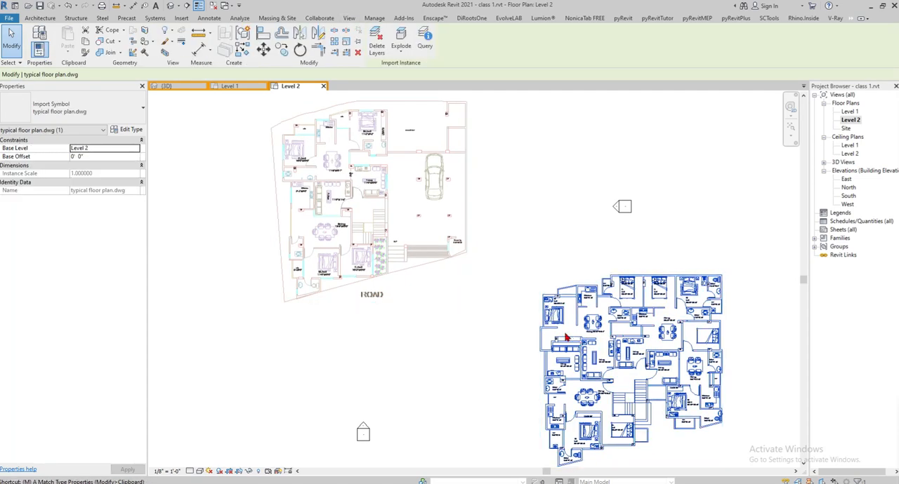
{"action": "key", "text": "v"}
{"action": "scroll", "coordinate": [527, 271], "scroll_direction": "up", "scroll_amount": 2}
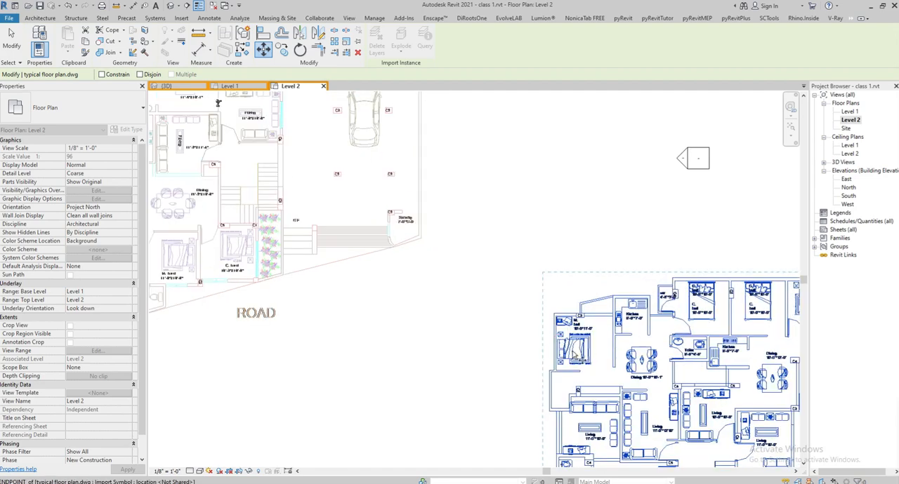
{"action": "key", "text": "Escape"}
{"action": "key", "text": "Escape"}
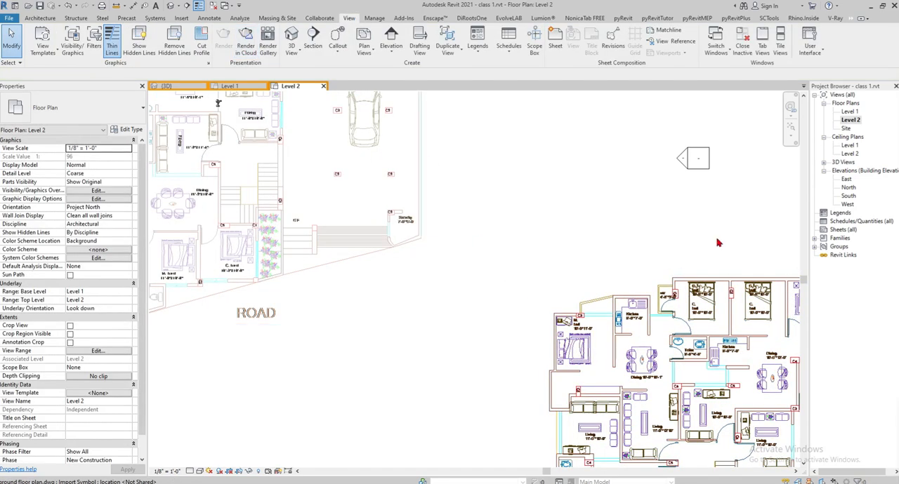
- Start moving the typical floor plan, using the upper-left corner of its C3 column above the M. bed label as the base point
{"action": "left_click", "coordinate": [709, 363]}
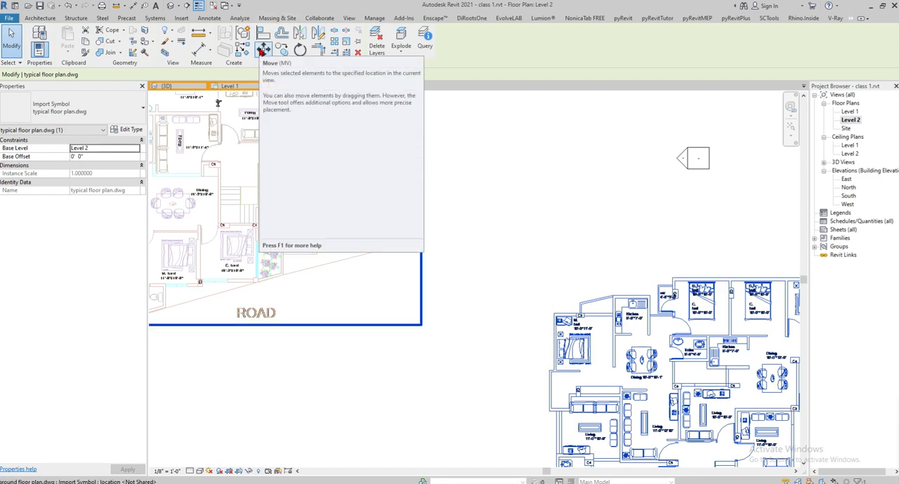
{"action": "left_click", "coordinate": [262, 51]}
{"action": "middle_click_drag", "start_coordinate": [603, 344], "coordinate": [679, 400]}
{"action": "scroll", "coordinate": [595, 262], "scroll_direction": "down", "scroll_amount": 1}
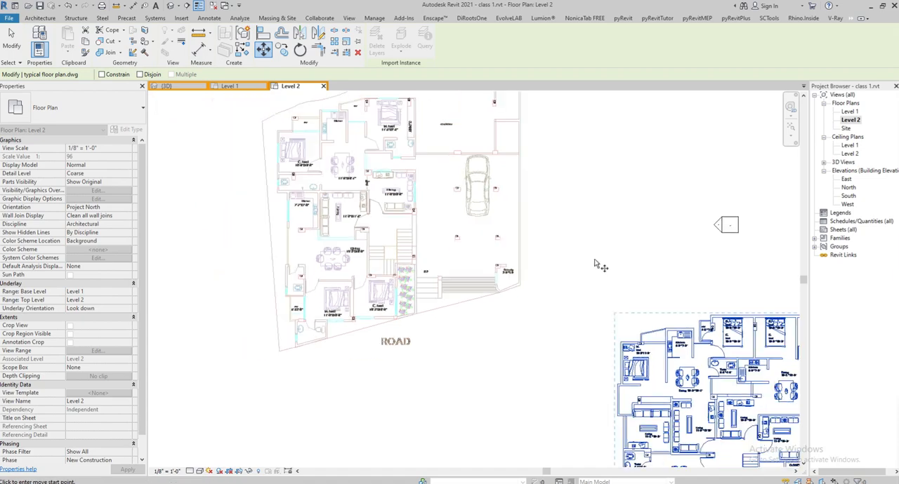
{"action": "middle_click_drag", "start_coordinate": [628, 353], "coordinate": [610, 403]}
{"action": "scroll", "coordinate": [610, 403], "scroll_direction": "up", "scroll_amount": 5}
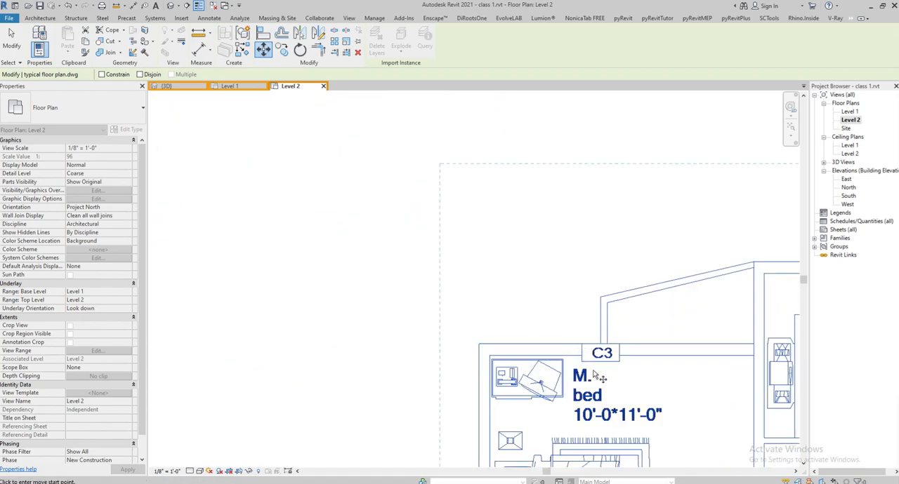
{"action": "scroll", "coordinate": [574, 326], "scroll_direction": "up", "scroll_amount": 3}
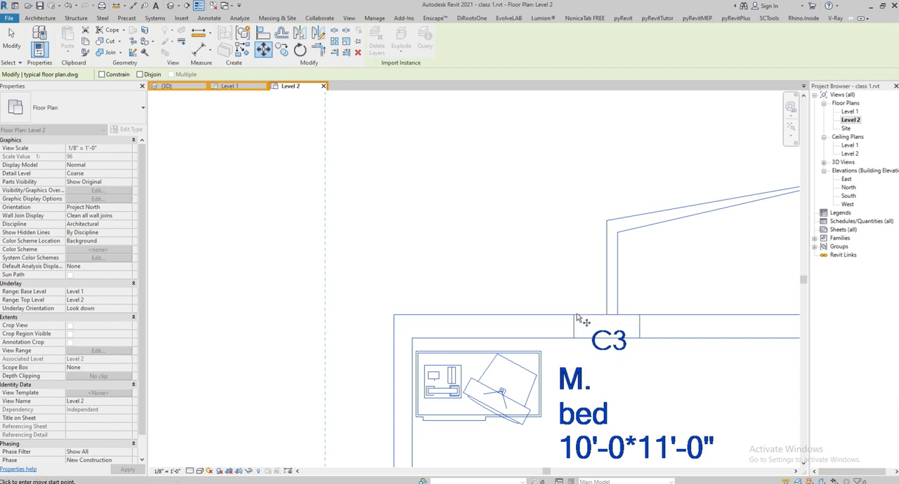
{"action": "scroll", "coordinate": [575, 328], "scroll_direction": "up", "scroll_amount": 4}
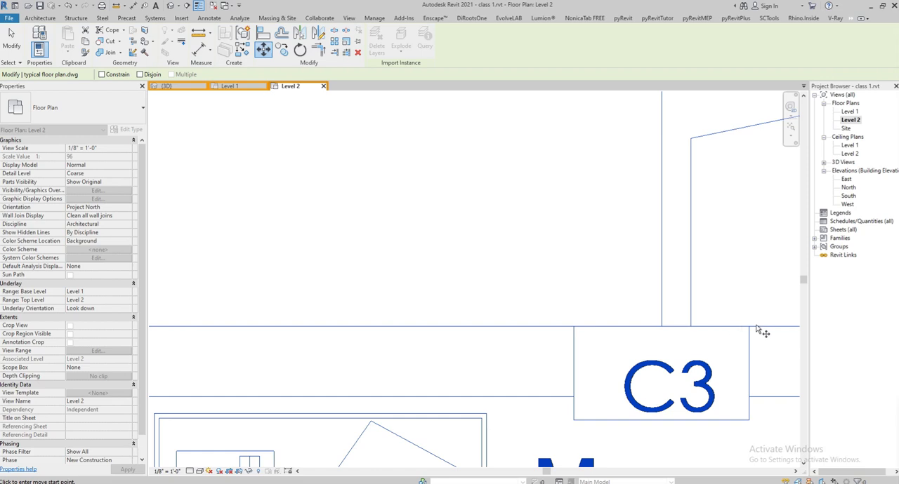
{"action": "scroll", "coordinate": [495, 319], "scroll_direction": "down", "scroll_amount": 5}
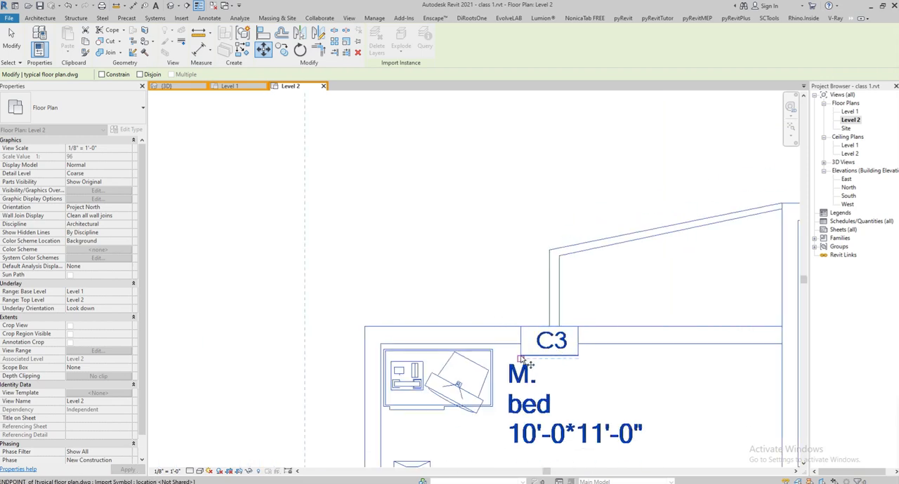
{"action": "left_click", "coordinate": [520, 329]}
- Try to place the typical floor plan's C3 corner on the upper-left corner of the ground floor plan's C3 column beside the ver label
{"action": "scroll", "coordinate": [521, 330], "scroll_direction": "down", "scroll_amount": 6}
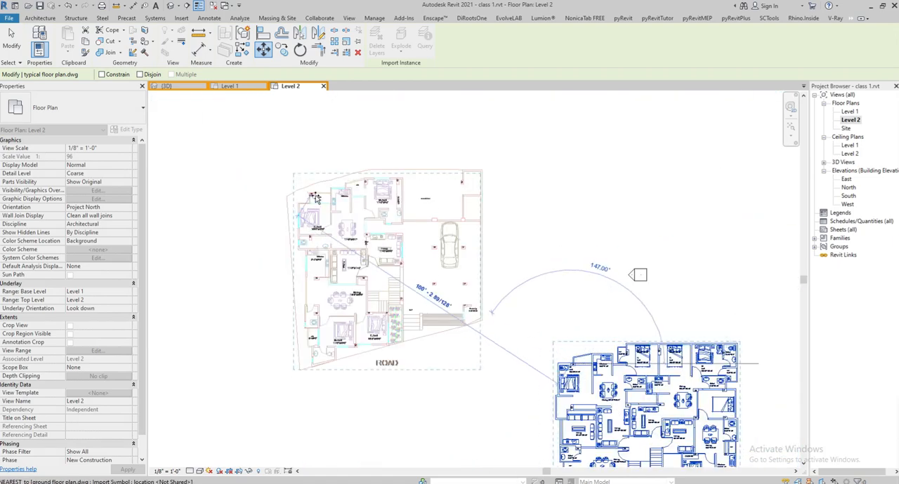
{"action": "scroll", "coordinate": [316, 198], "scroll_direction": "up", "scroll_amount": 9}
{"action": "scroll", "coordinate": [290, 189], "scroll_direction": "down", "scroll_amount": 6}
{"action": "scroll", "coordinate": [289, 190], "scroll_direction": "down", "scroll_amount": 2}
{"action": "scroll", "coordinate": [676, 430], "scroll_direction": "up", "scroll_amount": 5}
{"action": "scroll", "coordinate": [676, 430], "scroll_direction": "down", "scroll_amount": 2}
{"action": "scroll", "coordinate": [676, 429], "scroll_direction": "down", "scroll_amount": 3}
{"action": "scroll", "coordinate": [417, 261], "scroll_direction": "up", "scroll_amount": 8}
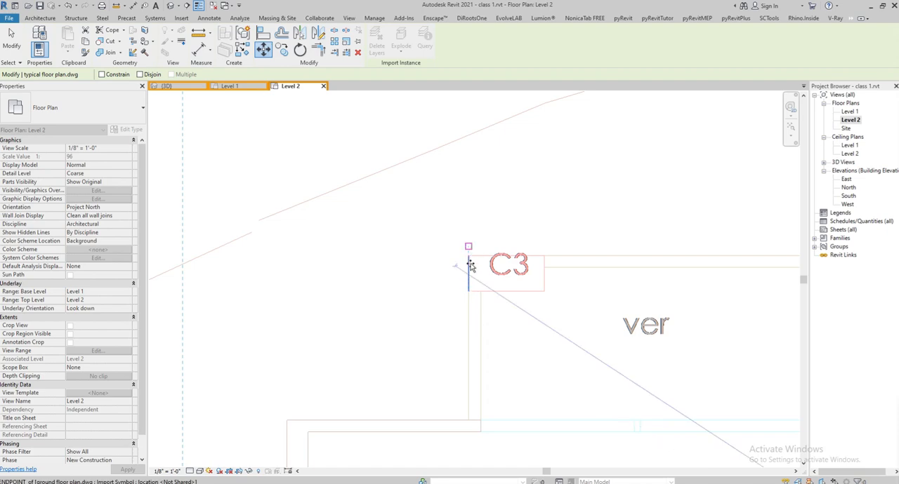
{"action": "scroll", "coordinate": [471, 262], "scroll_direction": "up", "scroll_amount": 2}
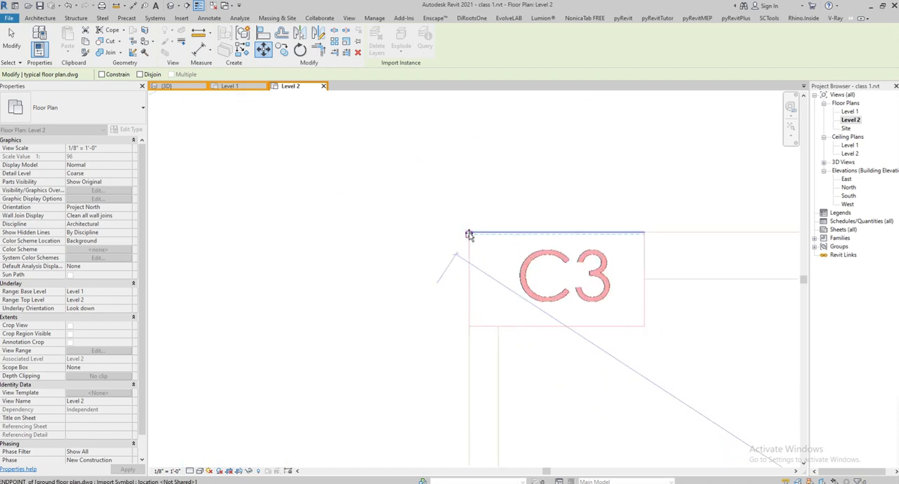
{"action": "scroll", "coordinate": [468, 227], "scroll_direction": "up", "scroll_amount": 2}
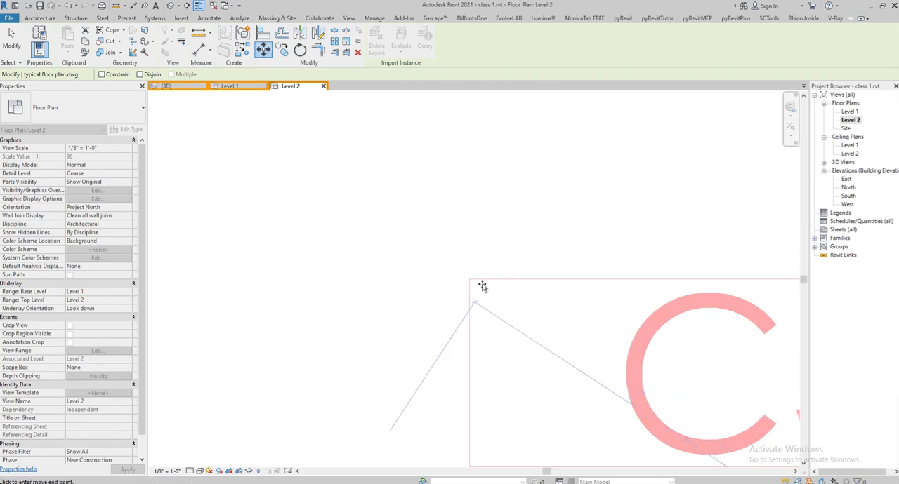
{"action": "left_click", "coordinate": [476, 290]}
{"action": "scroll", "coordinate": [456, 280], "scroll_direction": "down", "scroll_amount": 5}
{"action": "middle_click_drag", "start_coordinate": [641, 423], "coordinate": [485, 234]}
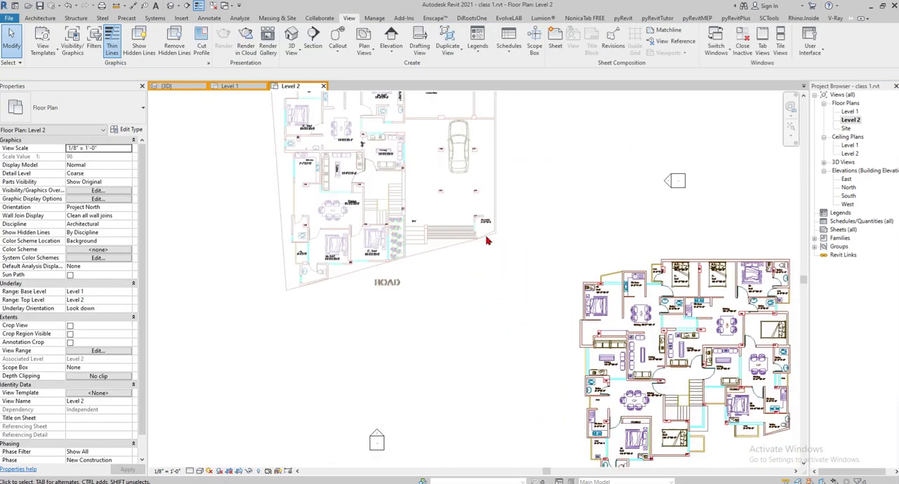
{"action": "scroll", "coordinate": [486, 234], "scroll_direction": "down", "scroll_amount": 3}
{"action": "left_click", "coordinate": [599, 295]}
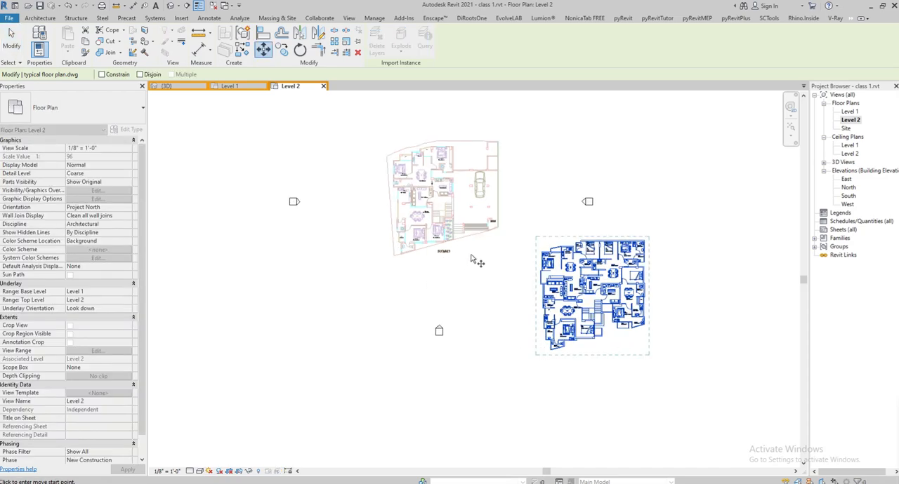
{"action": "scroll", "coordinate": [459, 261], "scroll_direction": "up", "scroll_amount": 6}
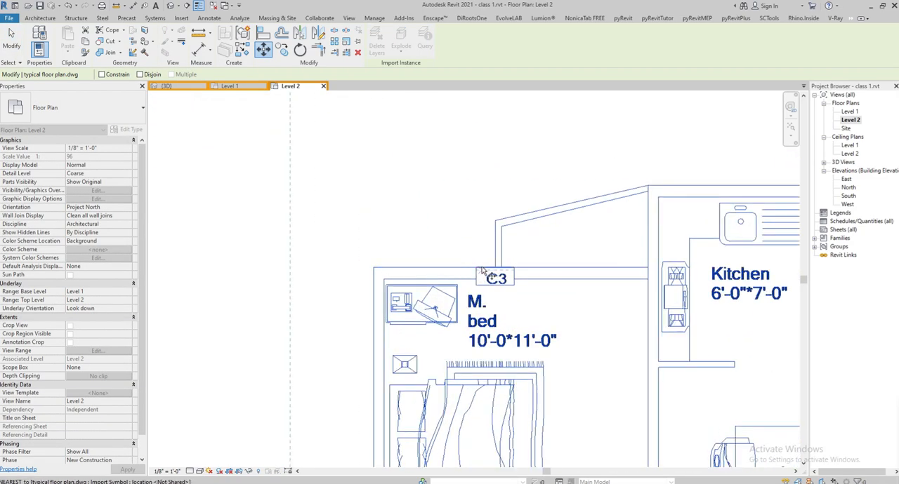
{"action": "scroll", "coordinate": [472, 273], "scroll_direction": "up", "scroll_amount": 3}
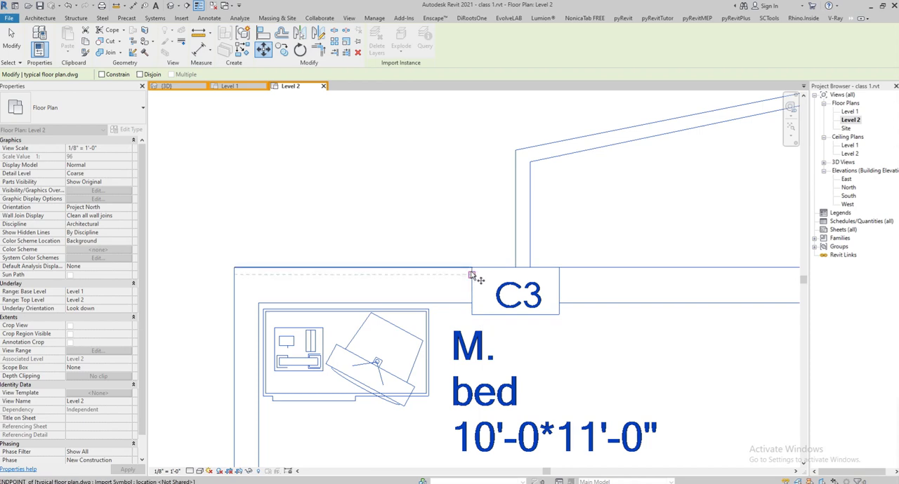
{"action": "scroll", "coordinate": [472, 274], "scroll_direction": "up", "scroll_amount": 2}
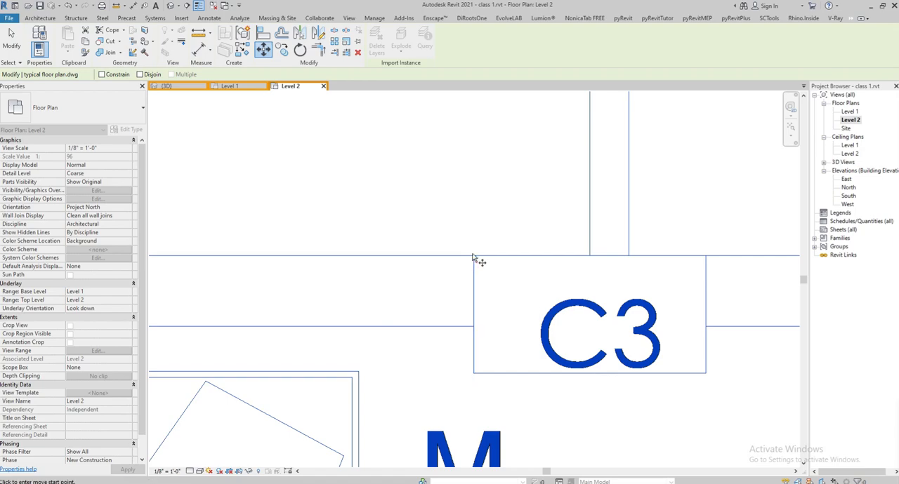
{"action": "scroll", "coordinate": [491, 263], "scroll_direction": "down", "scroll_amount": 3}
{"action": "key", "text": "Escape"}
{"action": "key", "text": "Escape"}
{"action": "scroll", "coordinate": [541, 295], "scroll_direction": "down", "scroll_amount": 2}
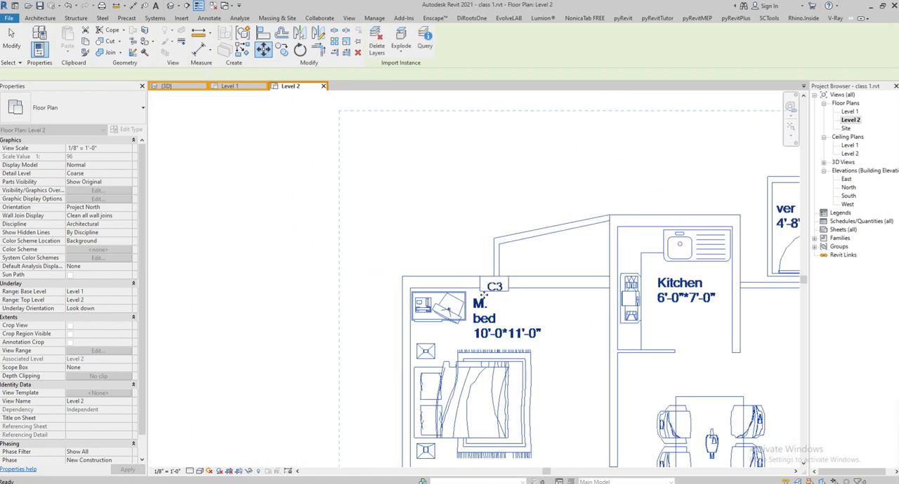
- Select the typical floor plan and start moving it from the lower-right corner of the C2 column below the 7'-0"*4'-0" toilet
{"action": "left_click", "coordinate": [508, 297]}
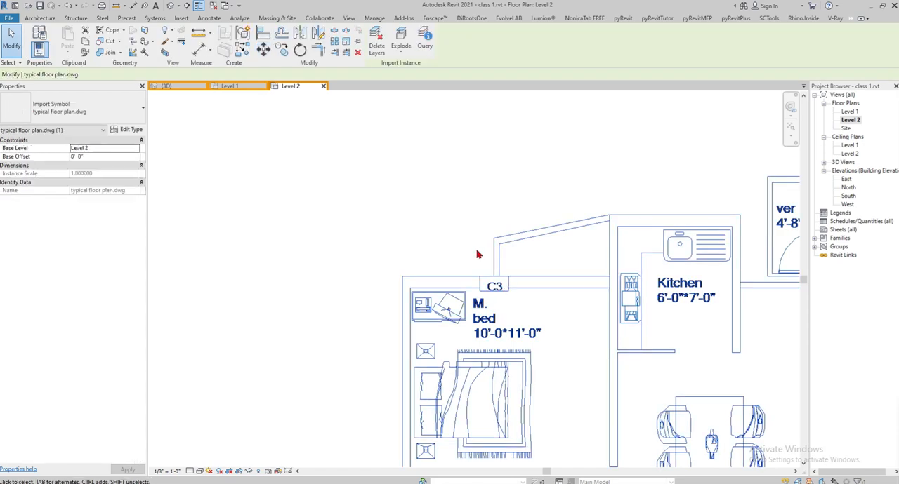
{"action": "scroll", "coordinate": [476, 251], "scroll_direction": "down", "scroll_amount": 3}
{"action": "middle_click_drag", "start_coordinate": [497, 262], "coordinate": [617, 363]}
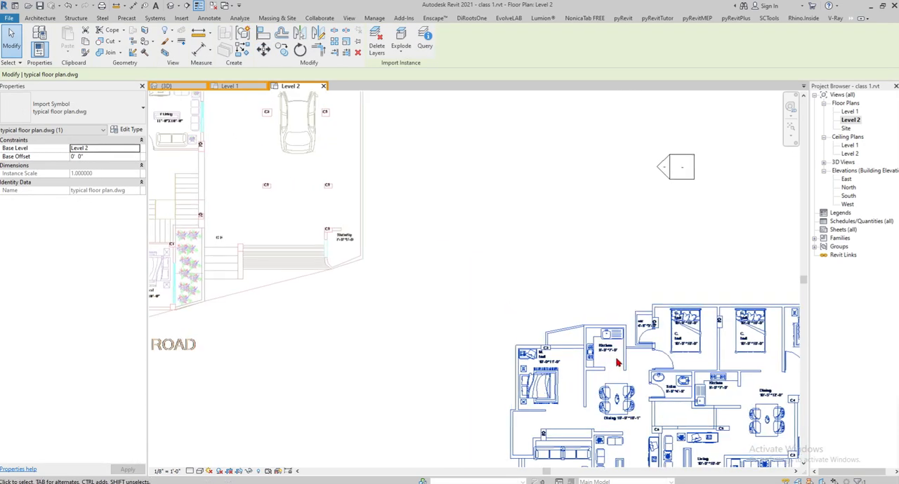
{"action": "scroll", "coordinate": [617, 363], "scroll_direction": "up", "scroll_amount": 4}
{"action": "scroll", "coordinate": [592, 335], "scroll_direction": "down", "scroll_amount": 5}
{"action": "middle_click_drag", "start_coordinate": [591, 335], "coordinate": [258, 212]}
{"action": "scroll", "coordinate": [621, 252], "scroll_direction": "up", "scroll_amount": 3}
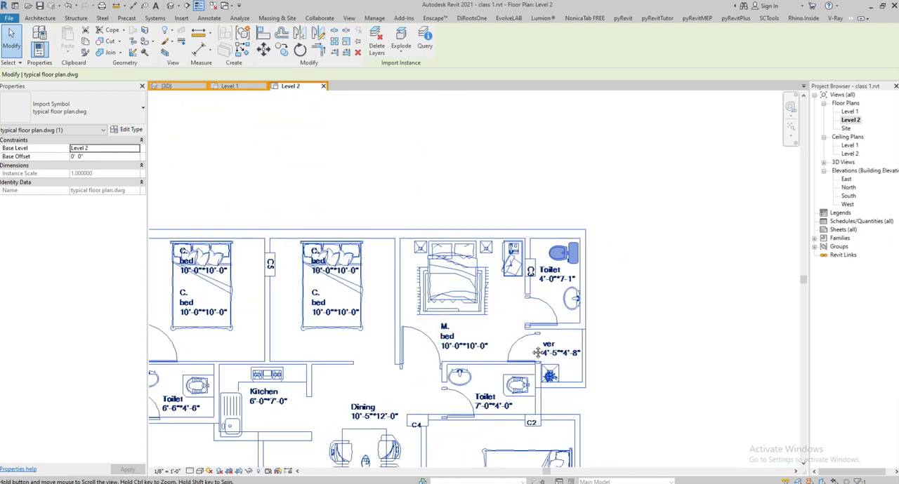
{"action": "middle_click_drag", "start_coordinate": [535, 356], "coordinate": [530, 263]}
{"action": "scroll", "coordinate": [540, 347], "scroll_direction": "up", "scroll_amount": 6}
{"action": "scroll", "coordinate": [563, 245], "scroll_direction": "down", "scroll_amount": 1}
{"action": "scroll", "coordinate": [556, 276], "scroll_direction": "down", "scroll_amount": 5}
{"action": "scroll", "coordinate": [538, 299], "scroll_direction": "up", "scroll_amount": 6}
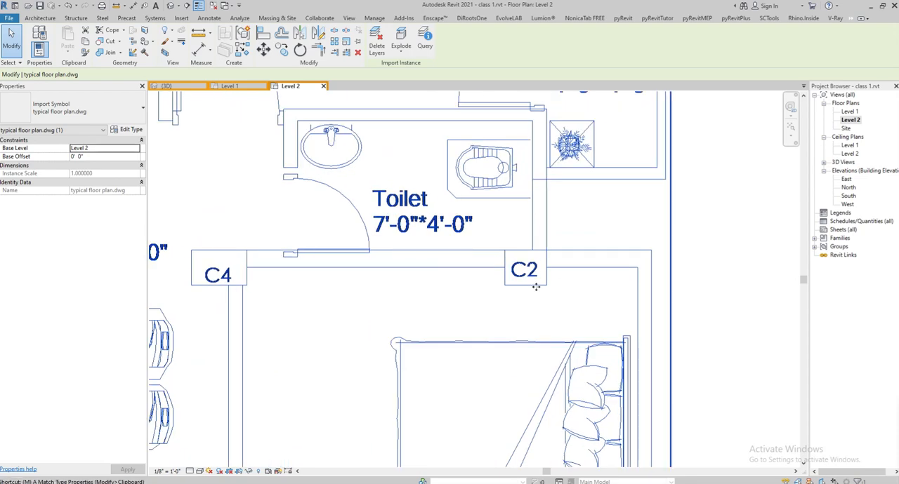
{"action": "key", "text": "m"}
{"action": "key", "text": "v"}
{"action": "left_click", "coordinate": [542, 284]}
- Place the typical floor plan's C2 corner on the lower-right corner of the underlay's unlabelled column between the caretaker room and the car, then deselect it
{"action": "scroll", "coordinate": [600, 332], "scroll_direction": "down", "scroll_amount": 3}
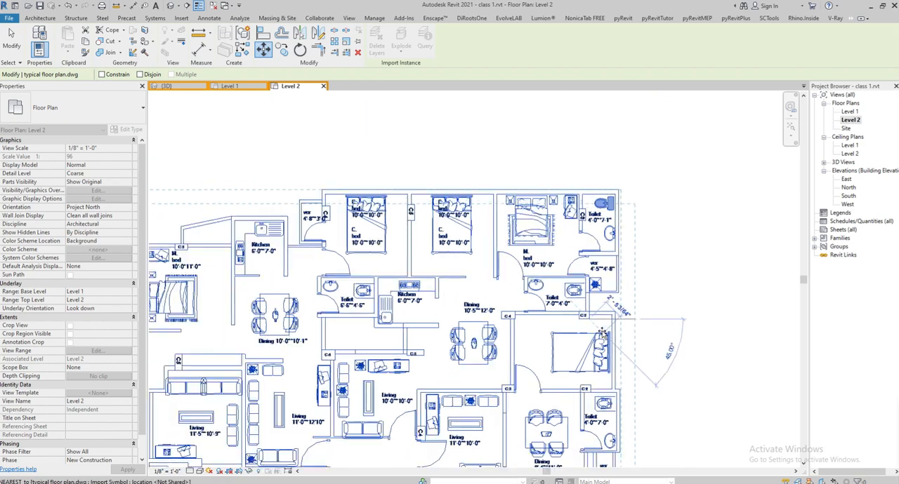
{"action": "scroll", "coordinate": [602, 334], "scroll_direction": "down", "scroll_amount": 3}
{"action": "scroll", "coordinate": [579, 298], "scroll_direction": "up", "scroll_amount": 5}
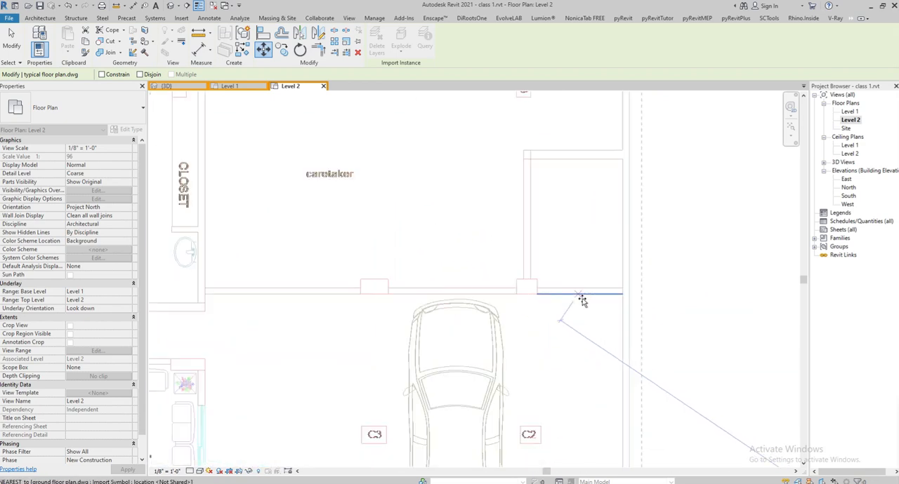
{"action": "scroll", "coordinate": [463, 219], "scroll_direction": "down", "scroll_amount": 4}
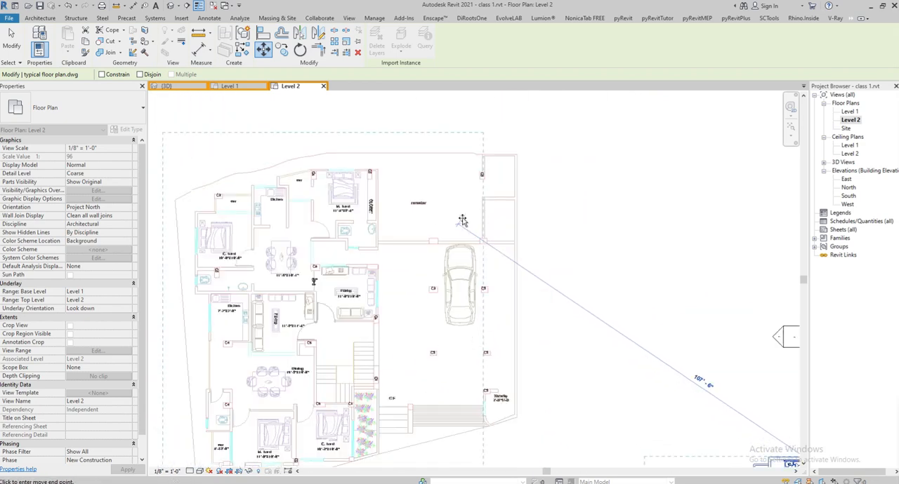
{"action": "scroll", "coordinate": [476, 141], "scroll_direction": "down", "scroll_amount": 2}
{"action": "scroll", "coordinate": [479, 148], "scroll_direction": "up", "scroll_amount": 4}
{"action": "scroll", "coordinate": [479, 148], "scroll_direction": "down", "scroll_amount": 2}
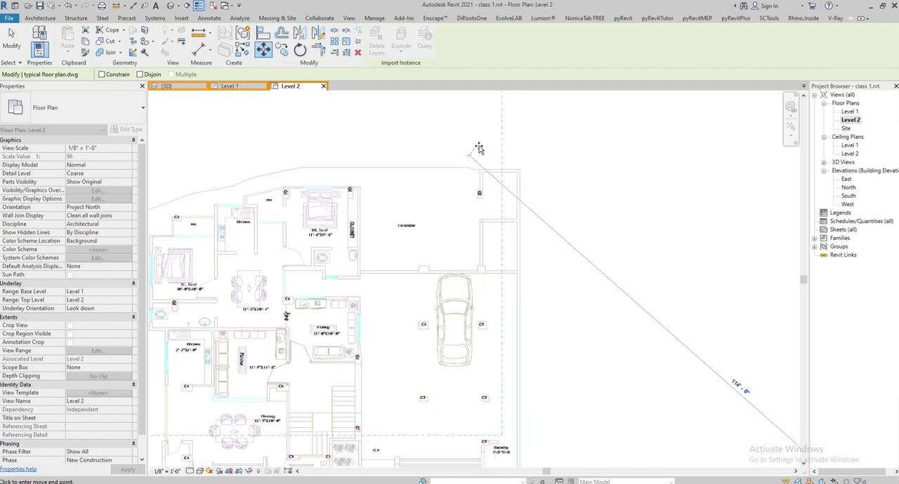
{"action": "scroll", "coordinate": [472, 298], "scroll_direction": "up", "scroll_amount": 3}
{"action": "scroll", "coordinate": [413, 201], "scroll_direction": "down", "scroll_amount": 4}
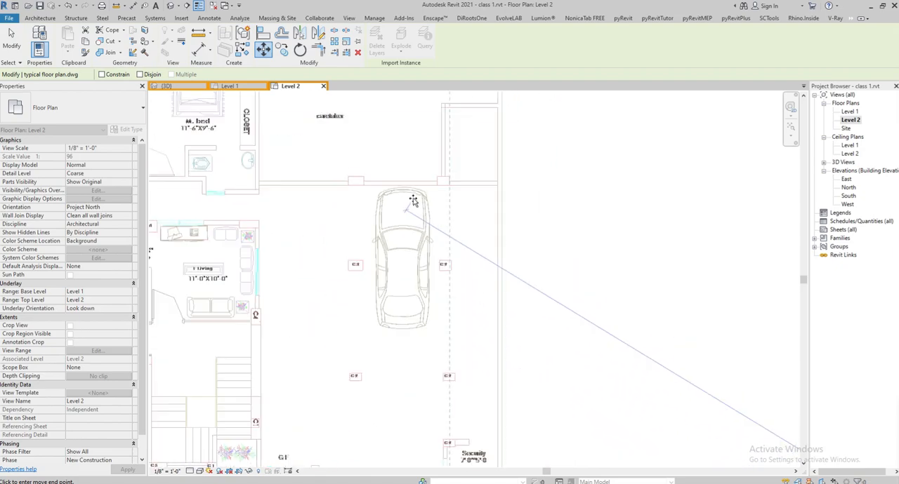
{"action": "scroll", "coordinate": [413, 202], "scroll_direction": "down", "scroll_amount": 1}
{"action": "middle_click_drag", "start_coordinate": [419, 204], "coordinate": [382, 165]}
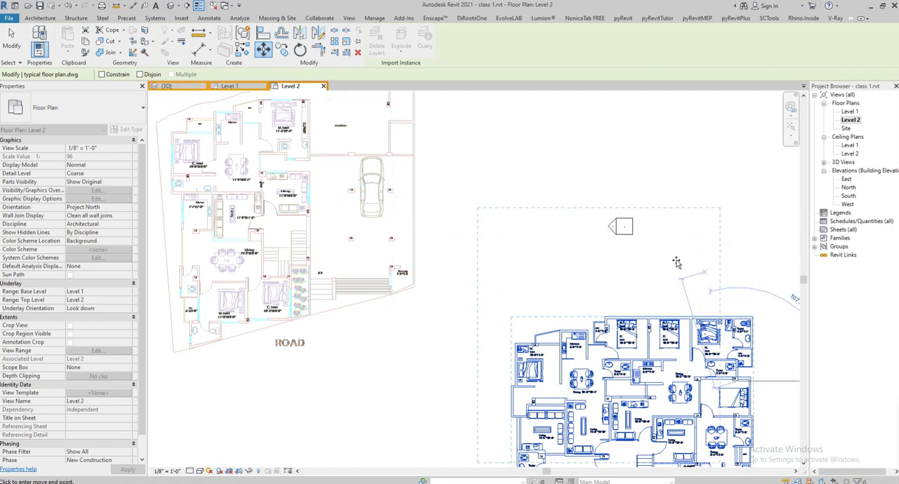
{"action": "scroll", "coordinate": [399, 133], "scroll_direction": "up", "scroll_amount": 5}
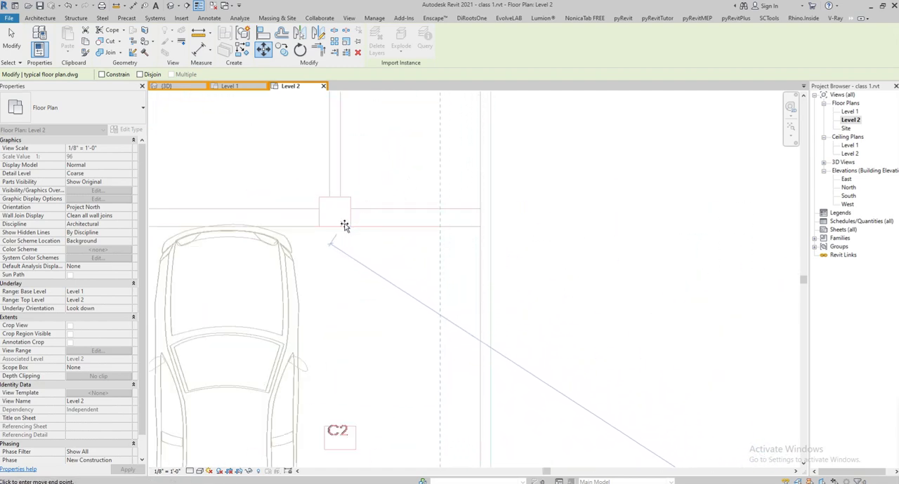
{"action": "scroll", "coordinate": [346, 228], "scroll_direction": "up", "scroll_amount": 2}
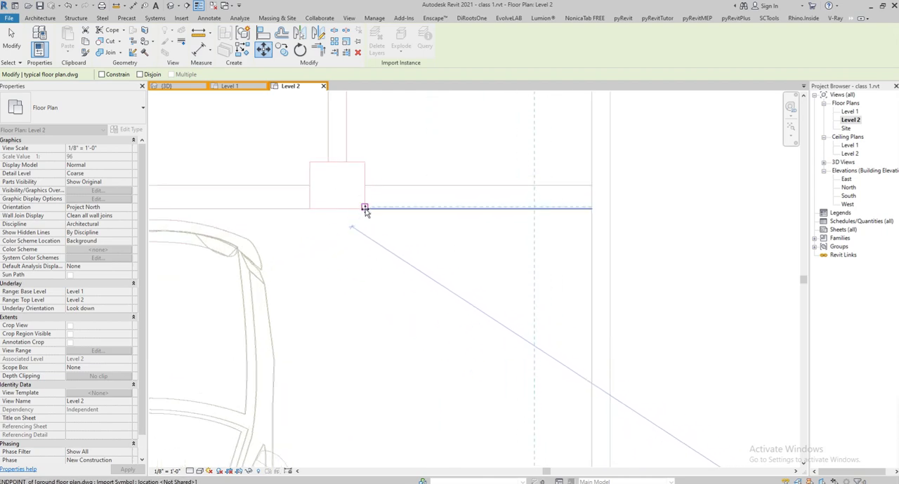
{"action": "left_click", "coordinate": [364, 208]}
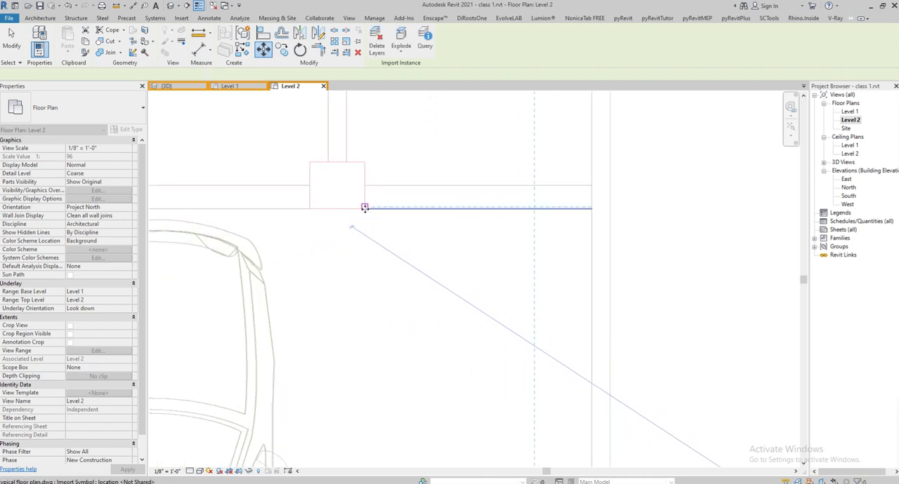
{"action": "scroll", "coordinate": [467, 210], "scroll_direction": "down", "scroll_amount": 6}
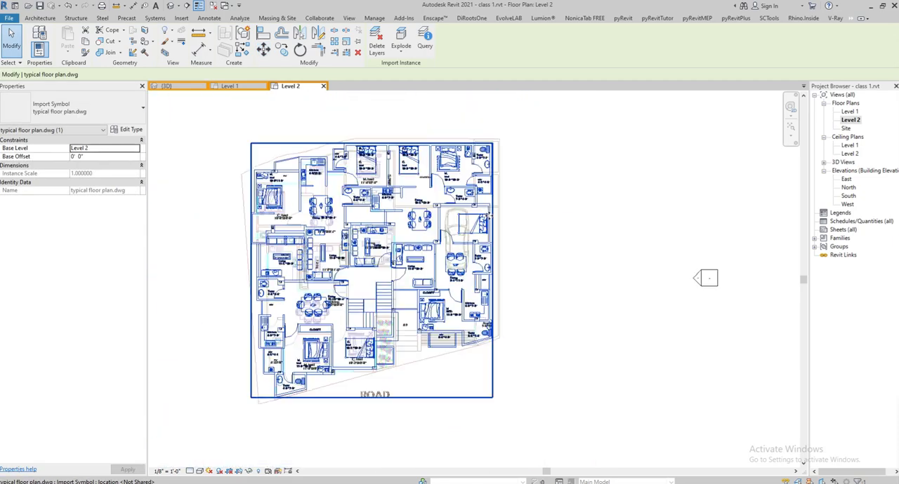
{"action": "left_click", "coordinate": [562, 266]}
- Examine how the typical floor plan's columns and outline line up with the ground floor underlay
{"action": "scroll", "coordinate": [495, 218], "scroll_direction": "up", "scroll_amount": 6}
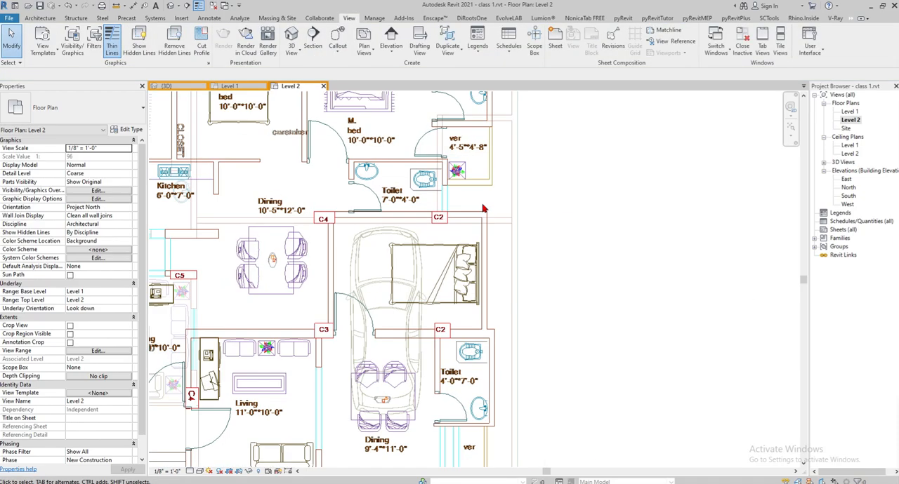
{"action": "middle_click_drag", "start_coordinate": [504, 232], "coordinate": [572, 206]}
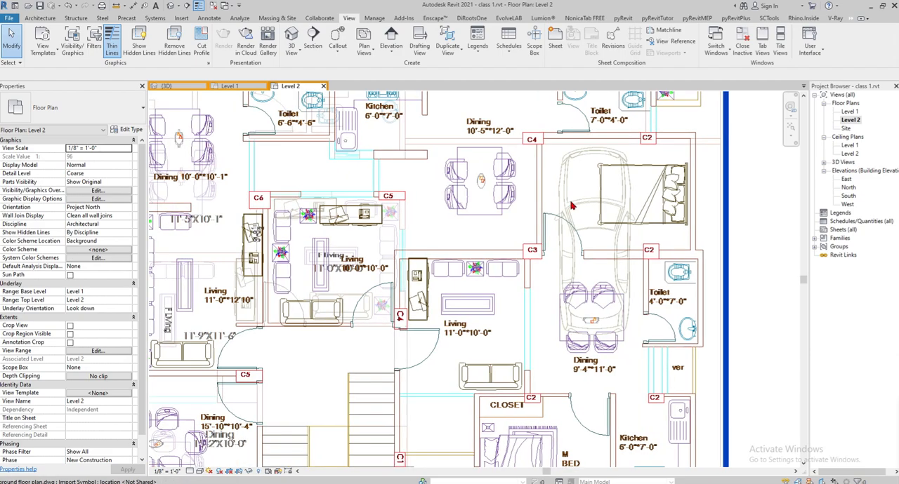
{"action": "scroll", "coordinate": [477, 236], "scroll_direction": "down", "scroll_amount": 6}
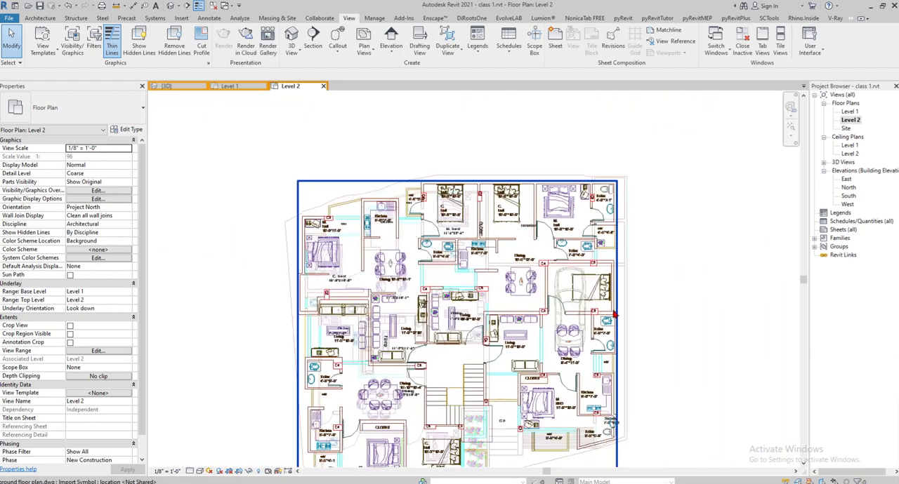
{"action": "scroll", "coordinate": [370, 290], "scroll_direction": "up", "scroll_amount": 4}
{"action": "scroll", "coordinate": [430, 176], "scroll_direction": "down", "scroll_amount": 5}
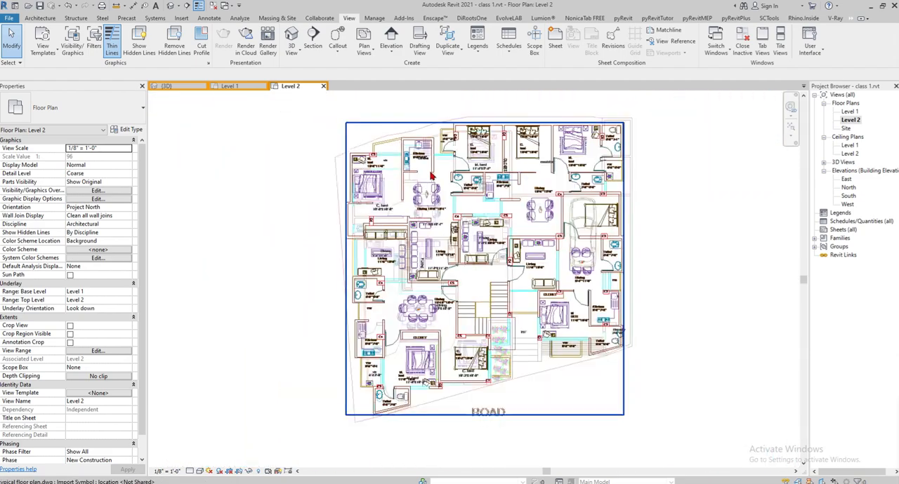
{"action": "middle_click_drag", "start_coordinate": [551, 424], "coordinate": [531, 357]}
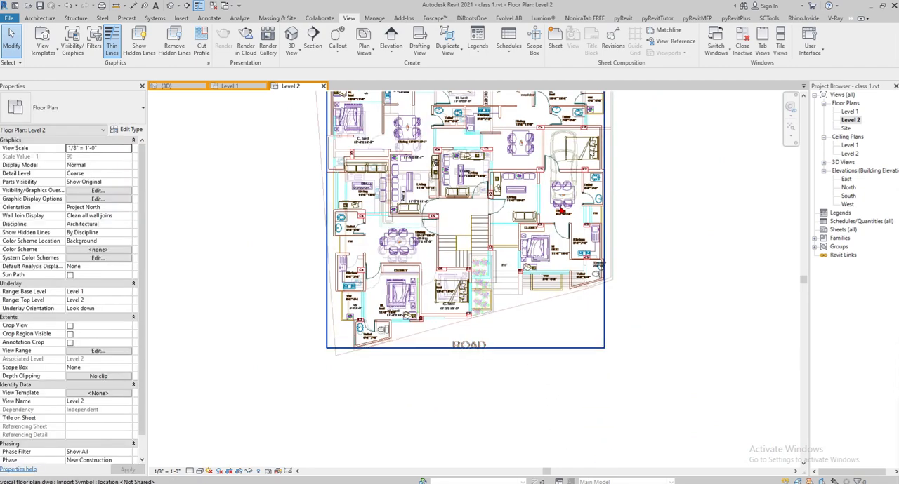
- Turn off the underlay in the Level 2 floor plan by setting its range base level to None
{"action": "middle_click_drag", "start_coordinate": [429, 112], "coordinate": [441, 248]}
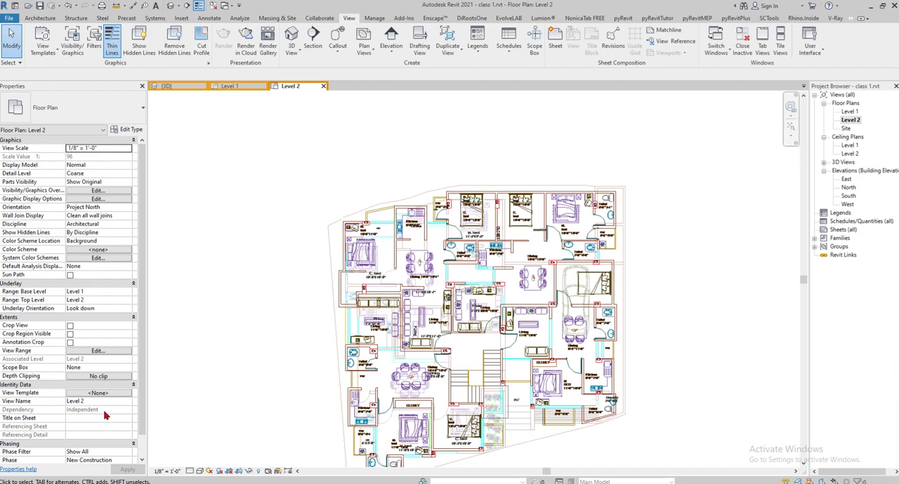
{"action": "middle_click_drag", "start_coordinate": [732, 243], "coordinate": [742, 196]}
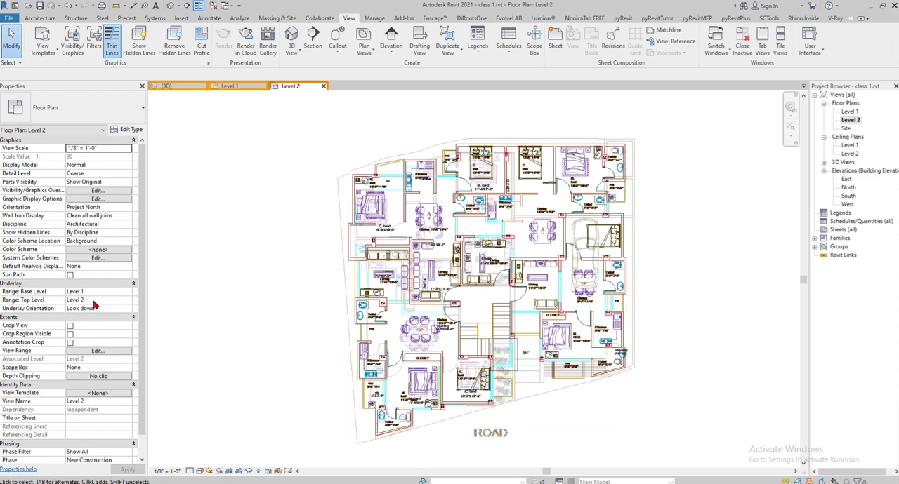
{"action": "left_click", "coordinate": [128, 293]}
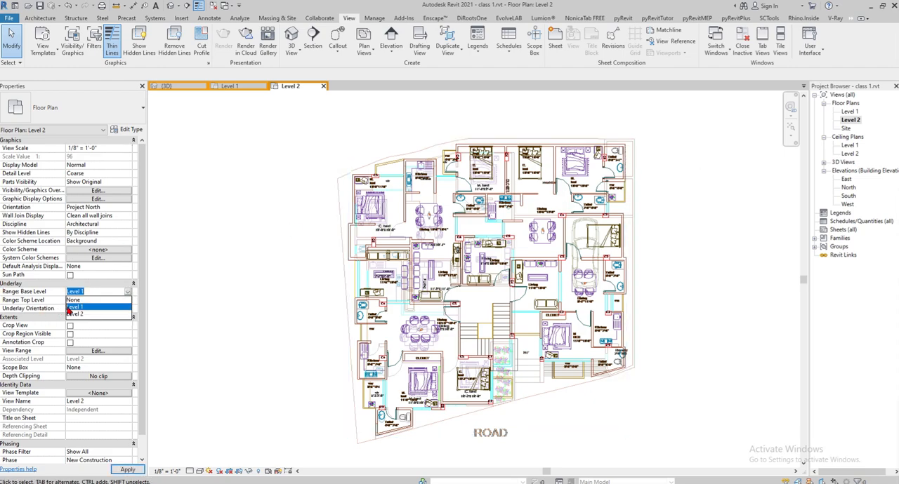
{"action": "left_click", "coordinate": [74, 300]}
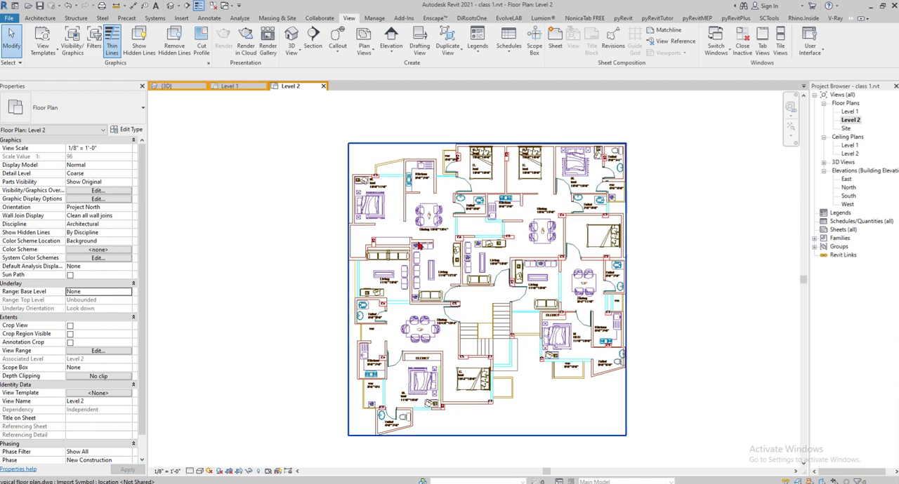
- Open the Level 1 floor plan and set its underlay range base level to None
{"action": "double_click", "coordinate": [850, 112]}
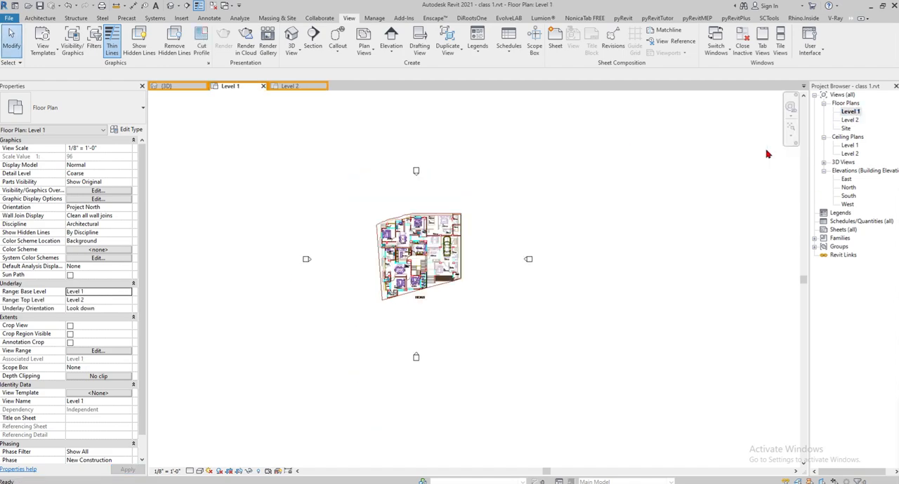
{"action": "scroll", "coordinate": [515, 224], "scroll_direction": "up", "scroll_amount": 5}
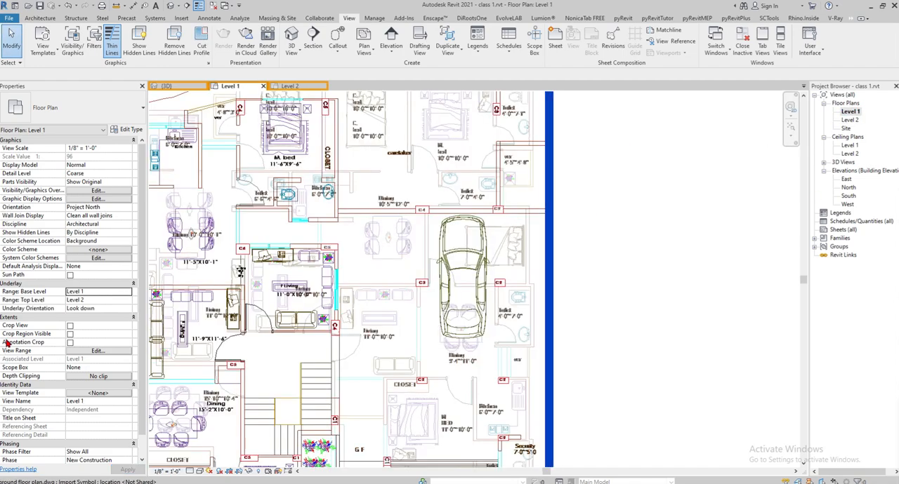
{"action": "left_click", "coordinate": [127, 295]}
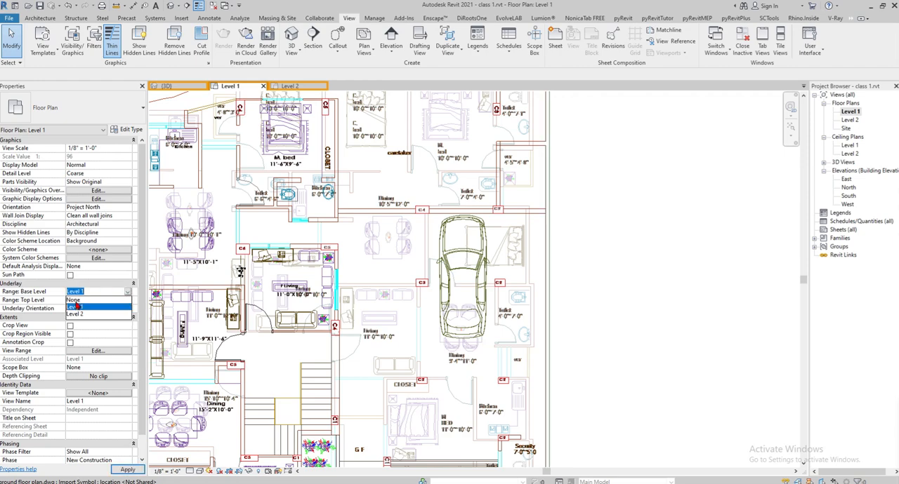
{"action": "left_click", "coordinate": [77, 304]}
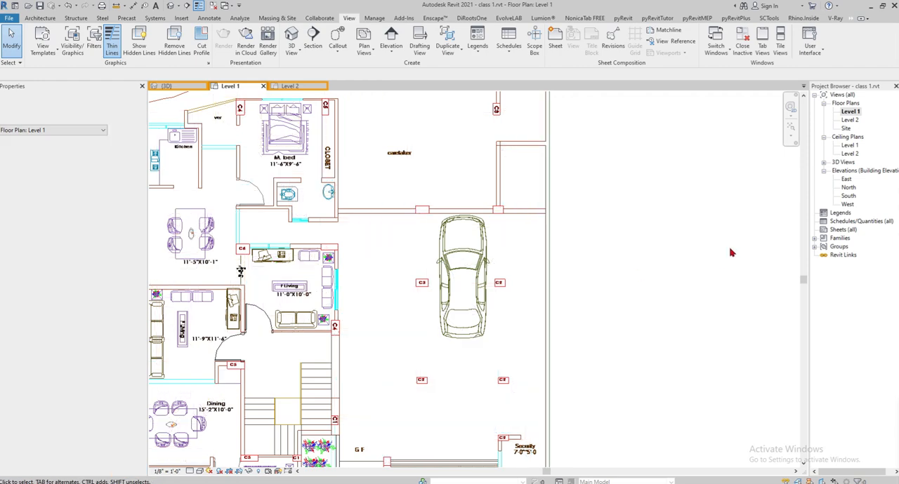
{"action": "scroll", "coordinate": [624, 304], "scroll_direction": "down", "scroll_amount": 3}
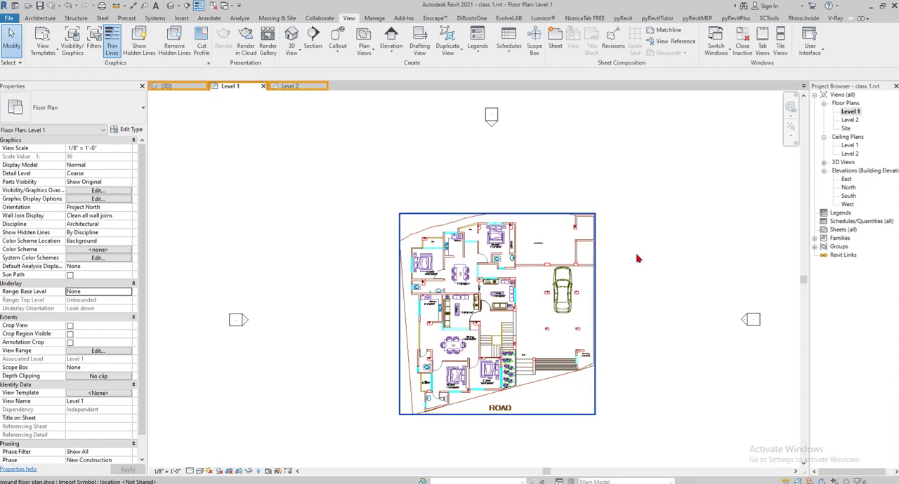
- Return to the Level 2 floor plan and examine the typical floor plan's position between the elevation markers
{"action": "double_click", "coordinate": [849, 120]}
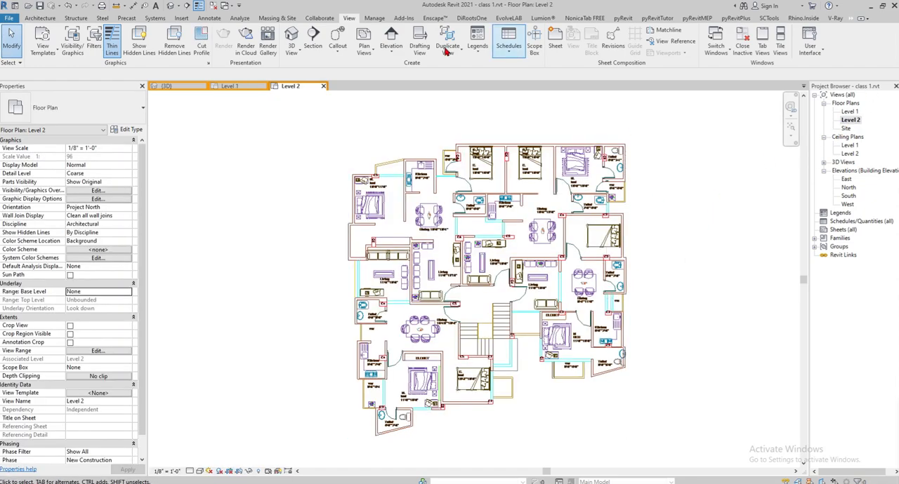
{"action": "scroll", "coordinate": [499, 334], "scroll_direction": "down", "scroll_amount": 1}
{"action": "scroll", "coordinate": [499, 335], "scroll_direction": "down", "scroll_amount": 3}
{"action": "scroll", "coordinate": [511, 286], "scroll_direction": "up", "scroll_amount": 4}
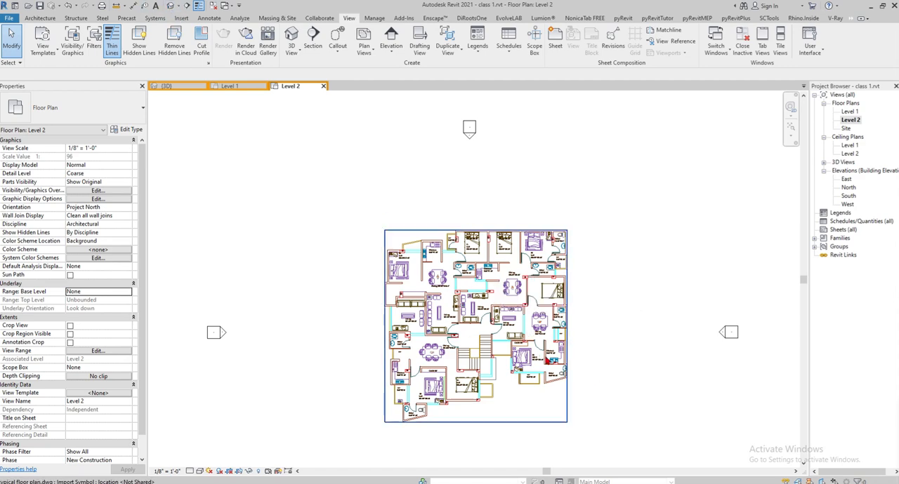
{"action": "scroll", "coordinate": [585, 358], "scroll_direction": "up", "scroll_amount": 3}
{"action": "scroll", "coordinate": [454, 214], "scroll_direction": "down", "scroll_amount": 5}
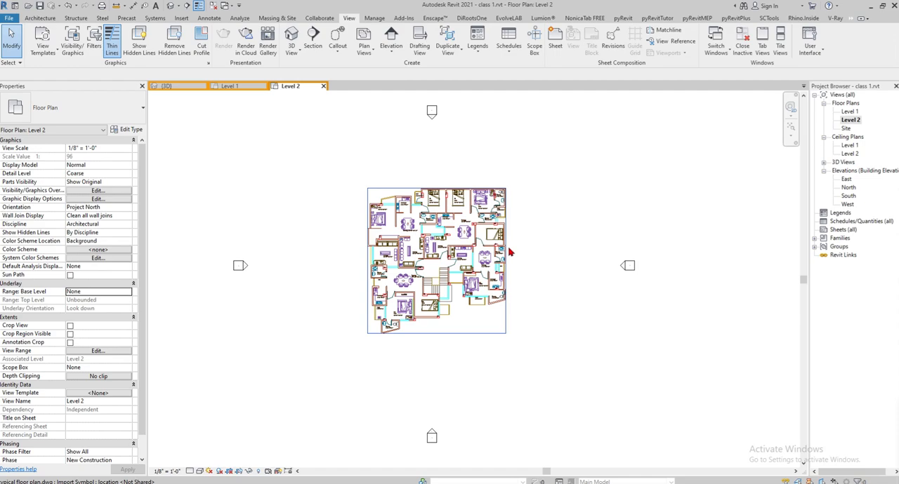
{"action": "scroll", "coordinate": [506, 244], "scroll_direction": "up", "scroll_amount": 2}
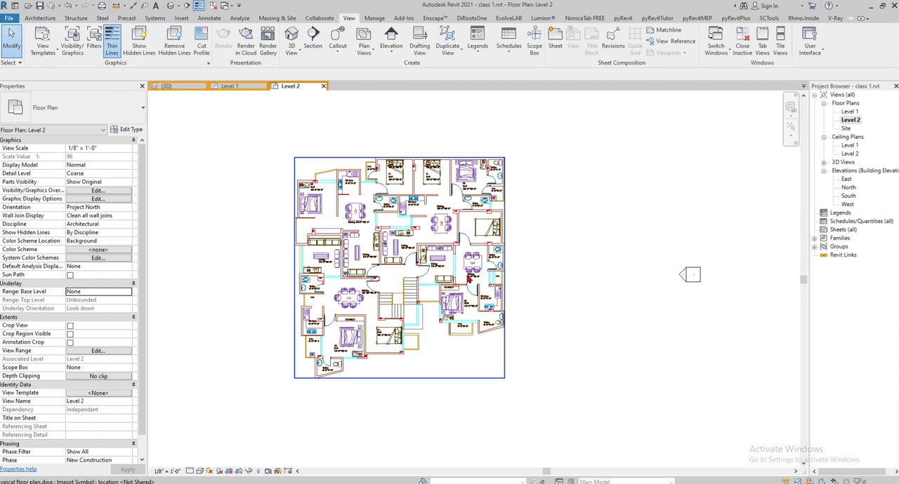
- Open the North elevation, select the Level 2 line and inspect its name and elevation
{"action": "double_click", "coordinate": [847, 187]}
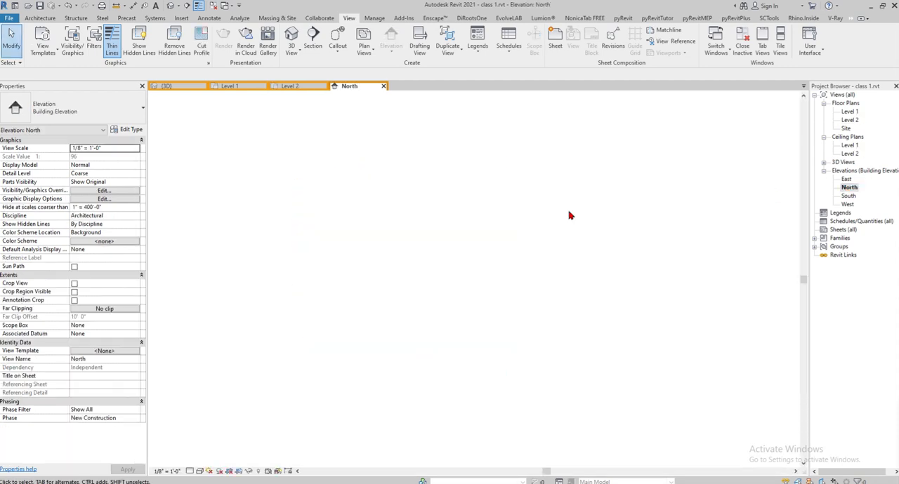
{"action": "scroll", "coordinate": [414, 325], "scroll_direction": "down", "scroll_amount": 4}
{"action": "scroll", "coordinate": [560, 272], "scroll_direction": "up", "scroll_amount": 4}
{"action": "middle_click_drag", "start_coordinate": [578, 314], "coordinate": [615, 427]}
{"action": "scroll", "coordinate": [584, 253], "scroll_direction": "down", "scroll_amount": 5}
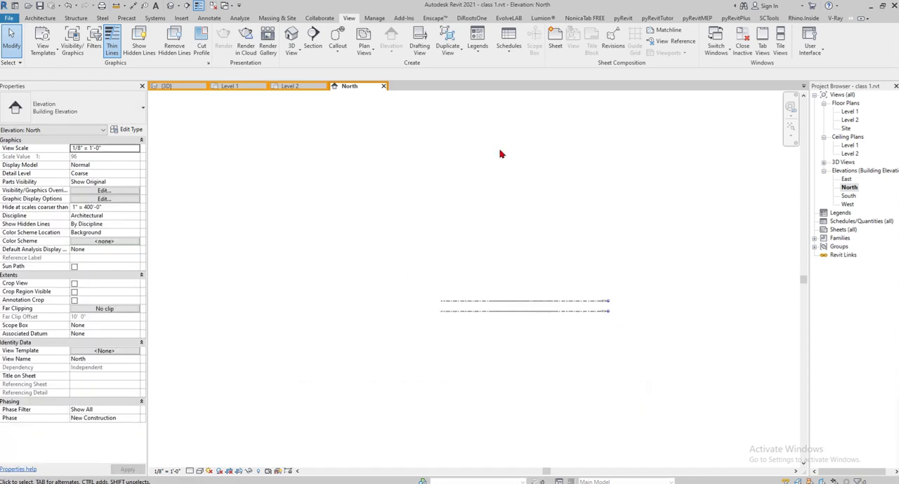
{"action": "scroll", "coordinate": [536, 287], "scroll_direction": "up", "scroll_amount": 2}
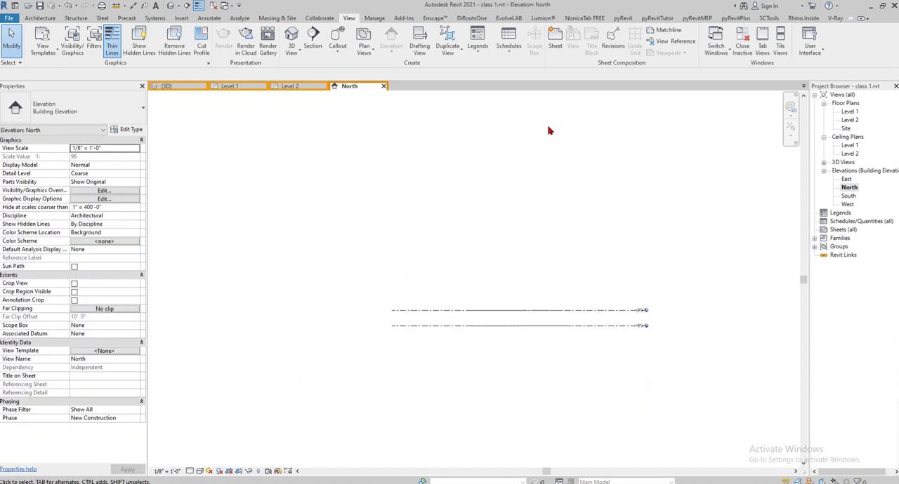
{"action": "scroll", "coordinate": [639, 310], "scroll_direction": "up", "scroll_amount": 2}
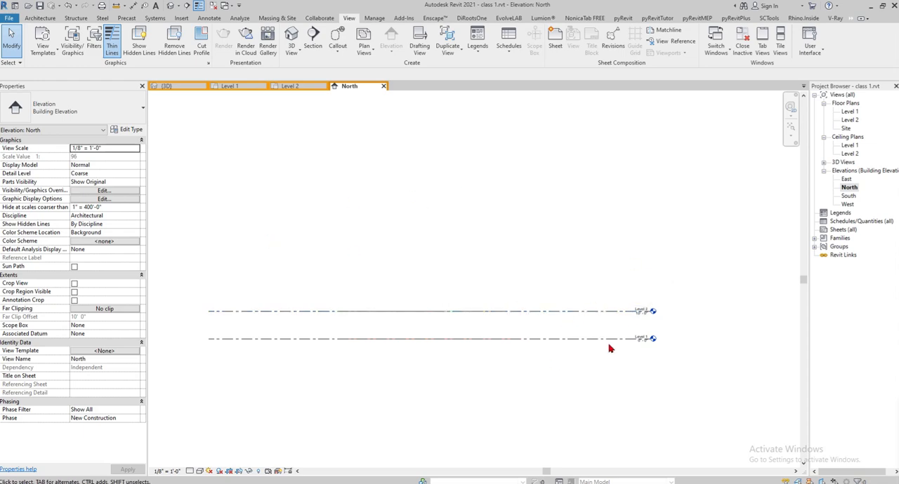
{"action": "left_click", "coordinate": [606, 324]}
{"action": "scroll", "coordinate": [646, 336], "scroll_direction": "up", "scroll_amount": 2}
{"action": "scroll", "coordinate": [704, 334], "scroll_direction": "up", "scroll_amount": 1}
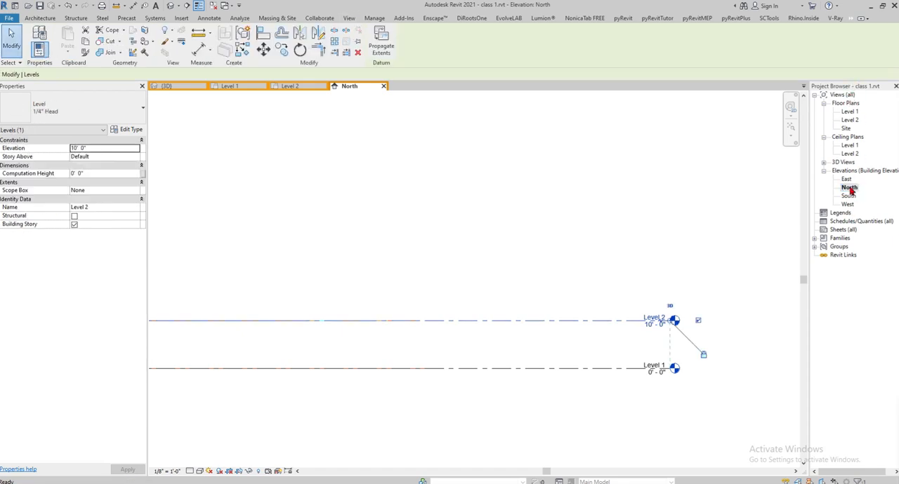
- Check the spacing between Level 2 and Level 1 by selecting the Level 2 line, and deselect it
{"action": "scroll", "coordinate": [564, 249], "scroll_direction": "down", "scroll_amount": 3}
{"action": "left_click", "coordinate": [504, 348]}
{"action": "scroll", "coordinate": [595, 270], "scroll_direction": "up", "scroll_amount": 3}
{"action": "scroll", "coordinate": [595, 367], "scroll_direction": "down", "scroll_amount": 4}
{"action": "scroll", "coordinate": [589, 348], "scroll_direction": "up", "scroll_amount": 3}
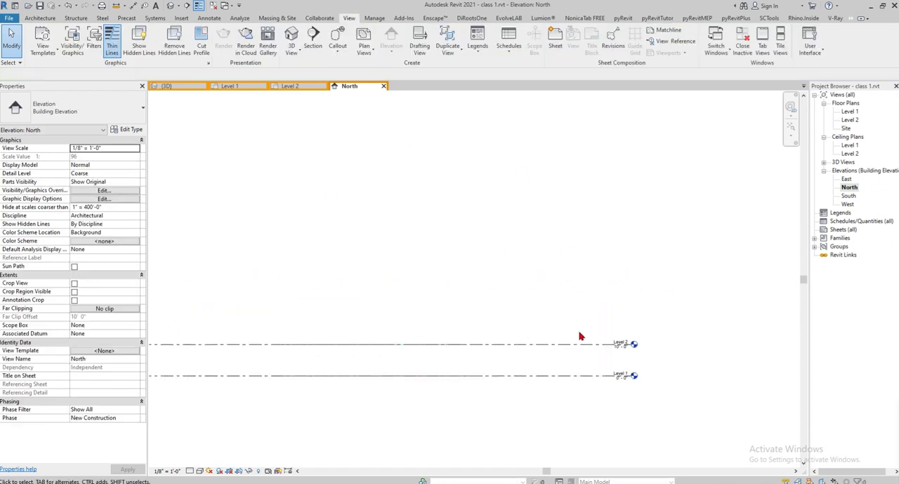
{"action": "left_click", "coordinate": [582, 345]}
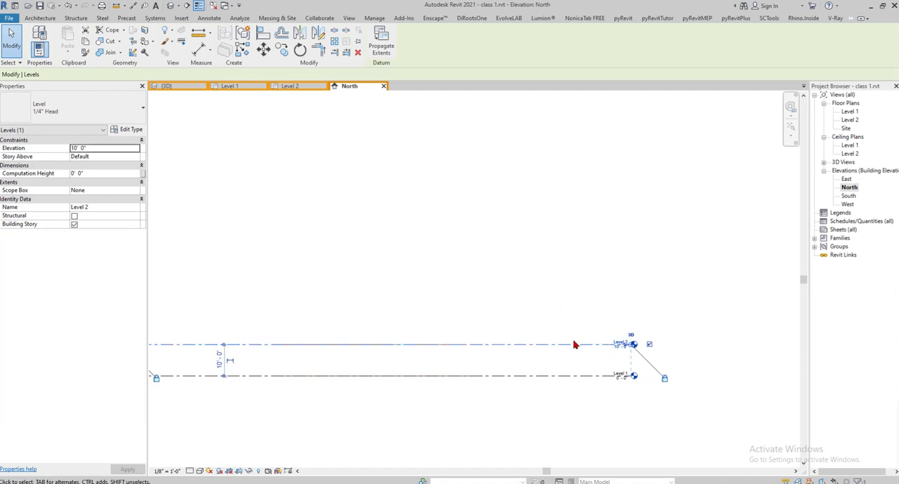
{"action": "left_click", "coordinate": [574, 275]}
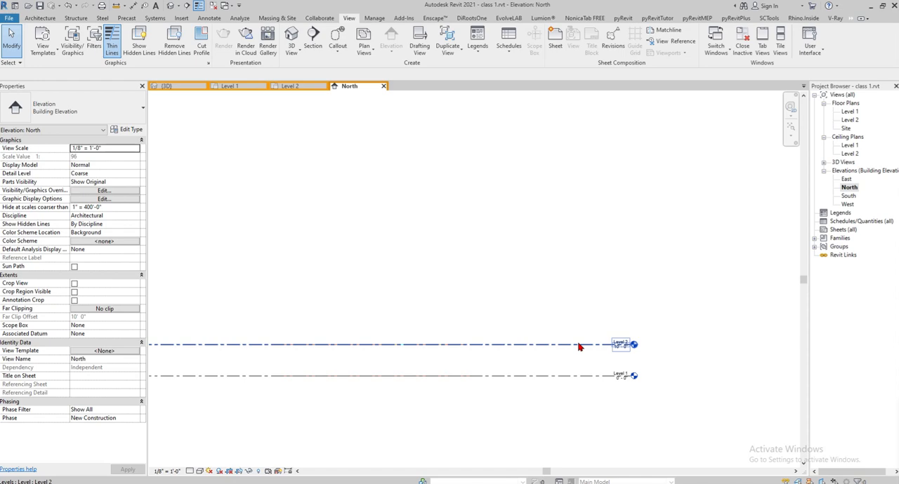
- Open the 3D view, select the Level 2 plane and examine it against the two stacked floor plans from near the front
{"action": "left_click", "coordinate": [170, 6]}
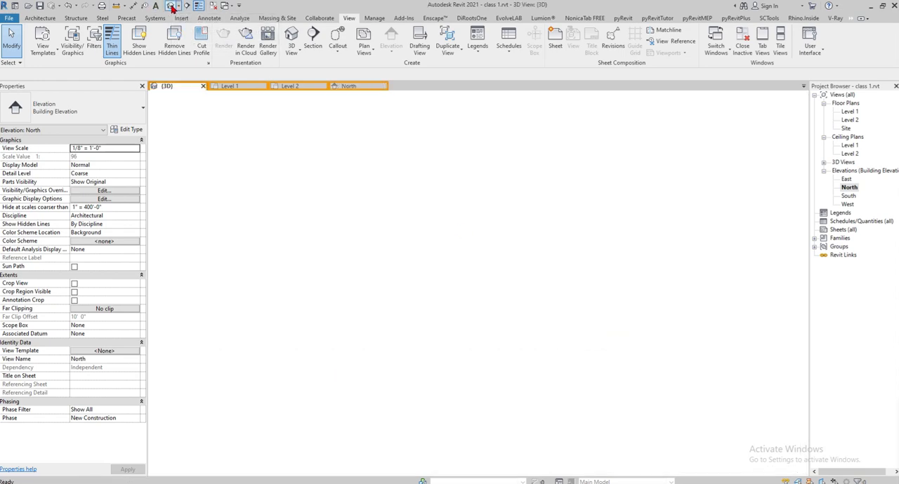
{"action": "left_click", "coordinate": [523, 217]}
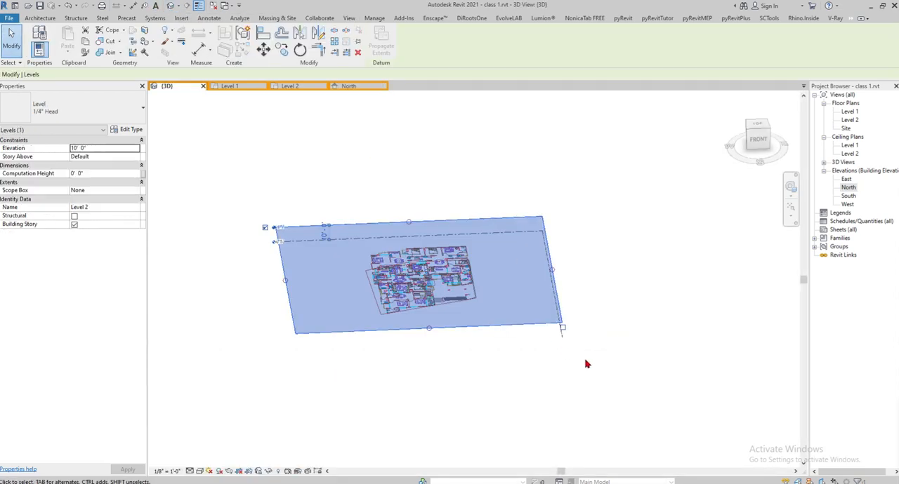
{"action": "middle_click_drag", "start_coordinate": [578, 357], "coordinate": [594, 273], "text": "shift"}
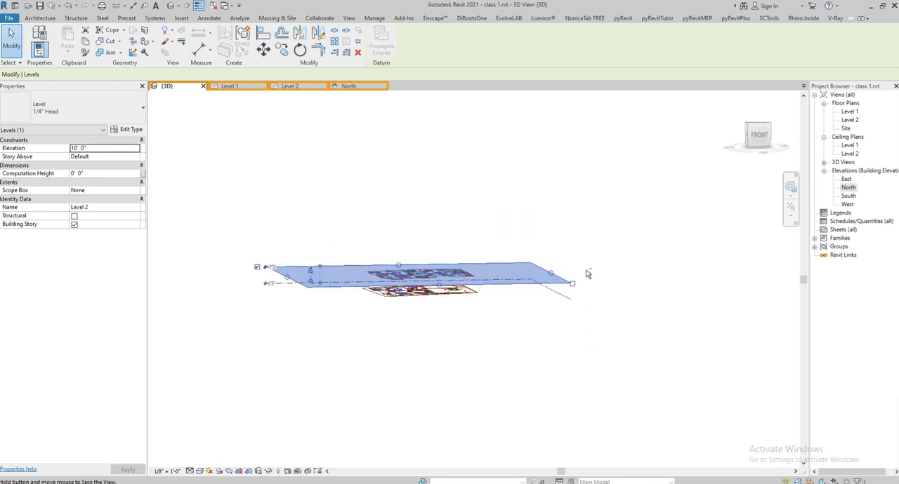
{"action": "left_click", "coordinate": [360, 87]}
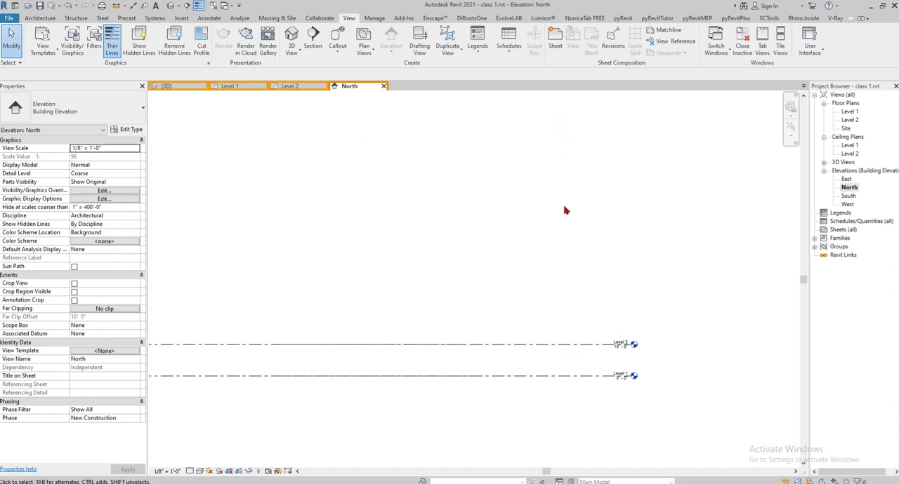
{"action": "left_click", "coordinate": [559, 345]}
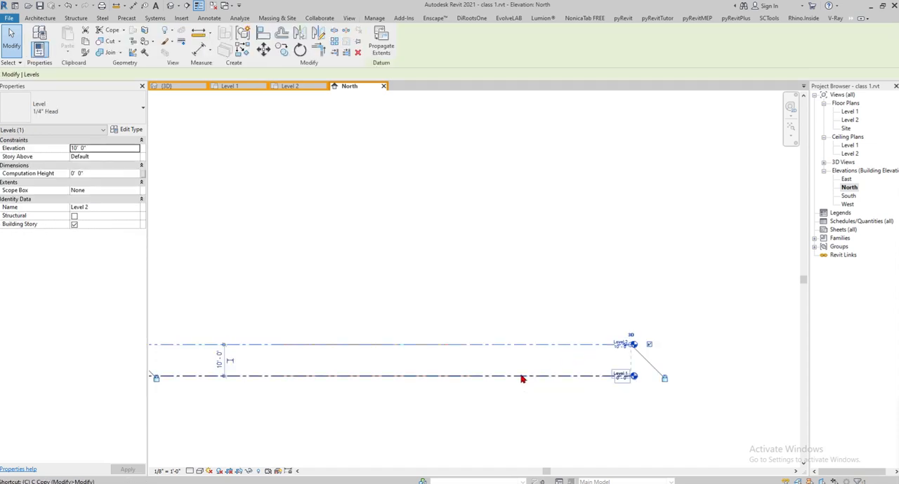
{"action": "key", "text": "m"}
{"action": "key", "text": "v"}
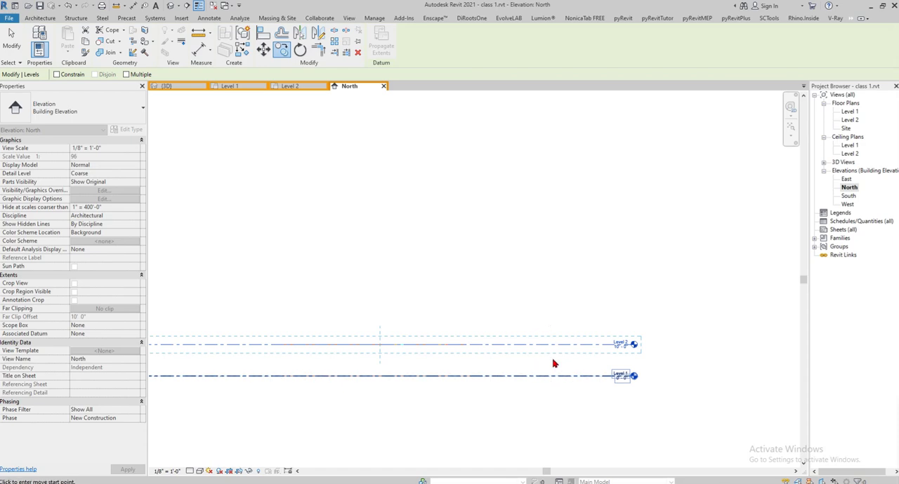
{"action": "key", "text": "Escape"}
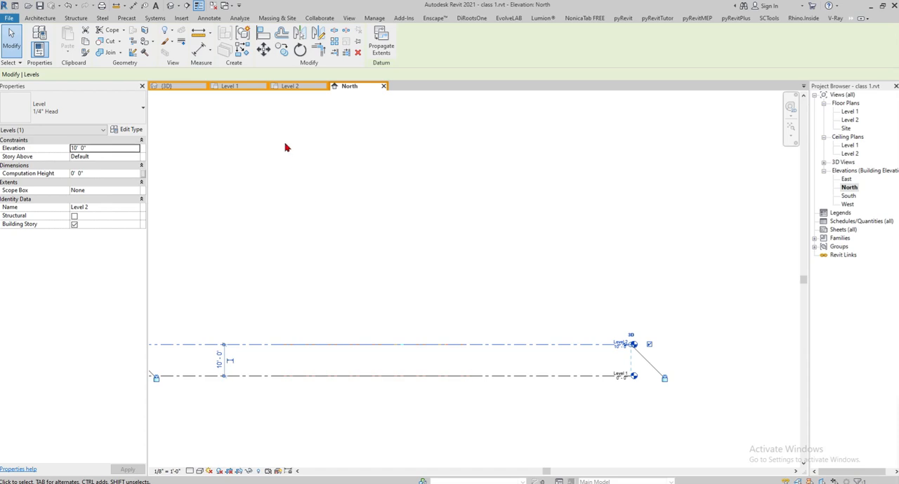
- Revisit the Level 2 plan and examine in 3D how the typical floor plan stacks above the ground floor plan
{"action": "left_click", "coordinate": [291, 86]}
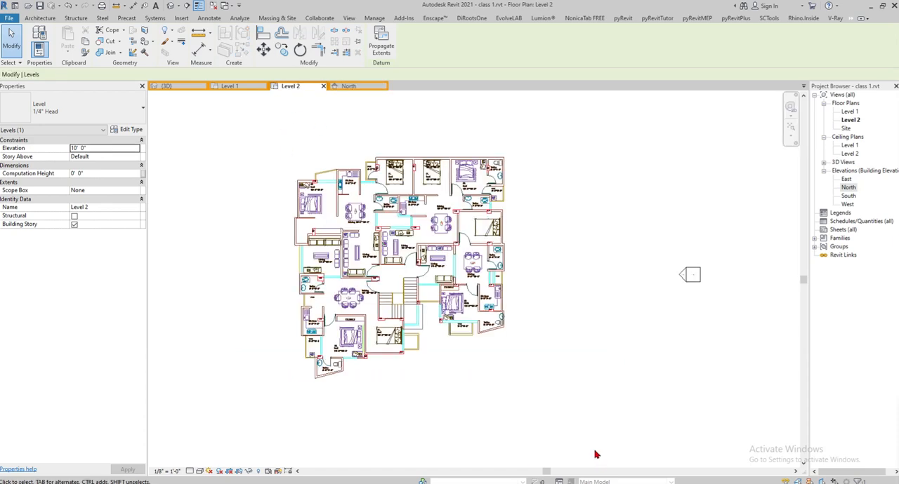
{"action": "left_click", "coordinate": [171, 6]}
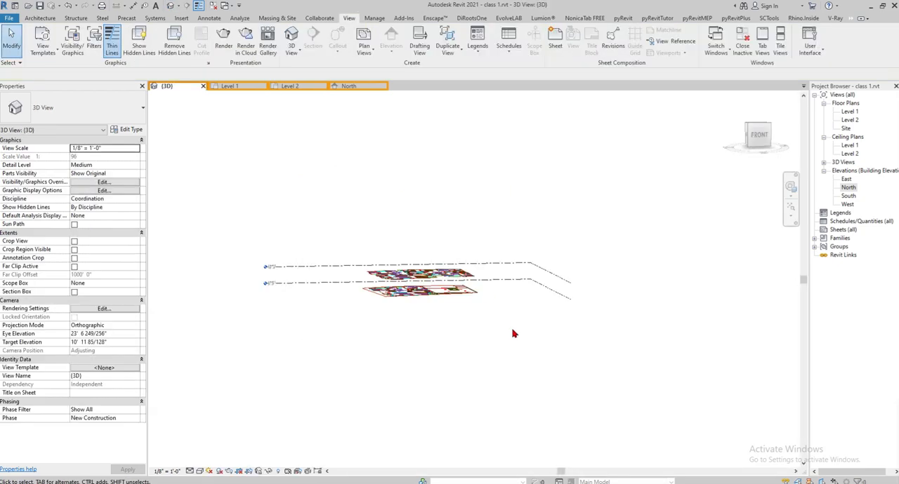
{"action": "middle_click_drag", "start_coordinate": [514, 334], "coordinate": [476, 377], "text": "shift"}
{"action": "scroll", "coordinate": [464, 251], "scroll_direction": "up", "scroll_amount": 3}
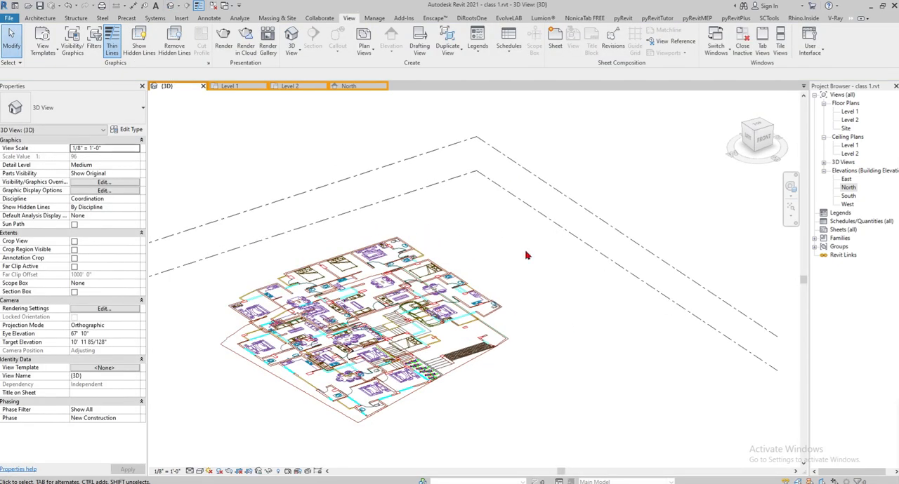
{"action": "scroll", "coordinate": [526, 254], "scroll_direction": "down", "scroll_amount": 3}
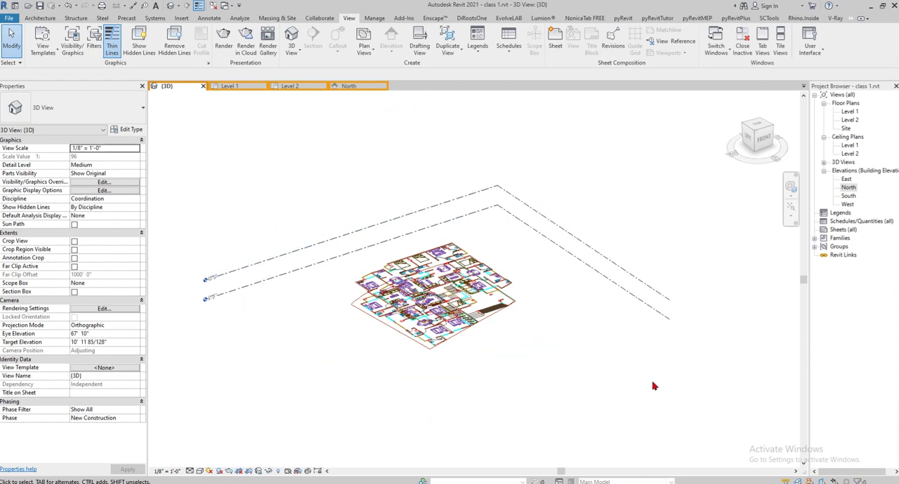
{"action": "middle_click_drag", "start_coordinate": [596, 398], "coordinate": [532, 294], "text": "shift"}
{"action": "scroll", "coordinate": [531, 294], "scroll_direction": "up", "scroll_amount": 2}
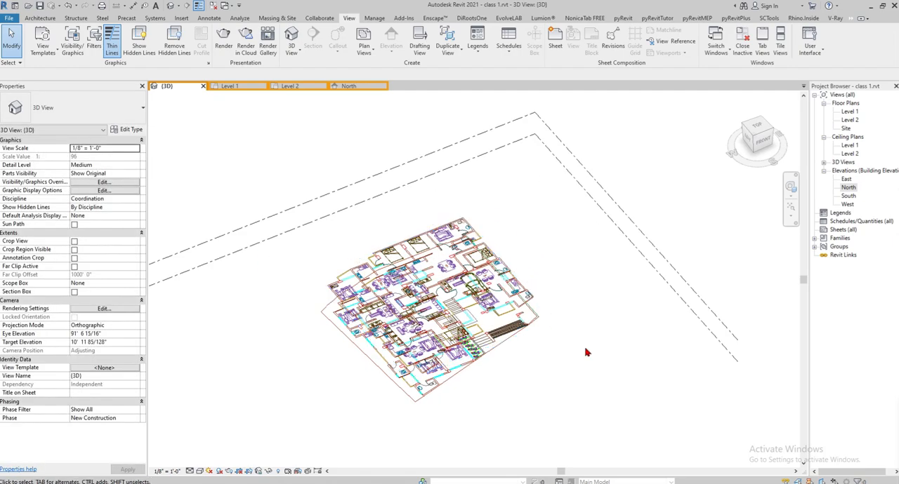
{"action": "middle_click_drag", "start_coordinate": [548, 323], "coordinate": [512, 372], "text": "shift"}
{"action": "scroll", "coordinate": [537, 283], "scroll_direction": "up", "scroll_amount": 5}
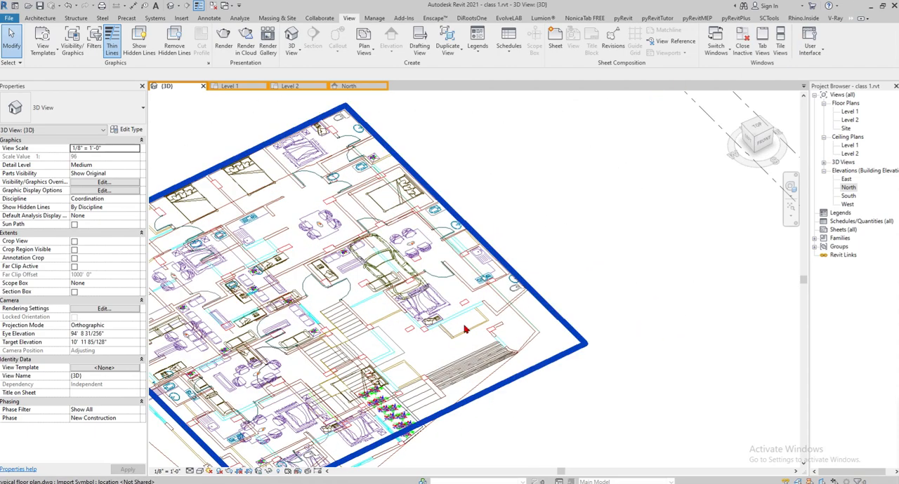
{"action": "scroll", "coordinate": [575, 204], "scroll_direction": "down", "scroll_amount": 6}
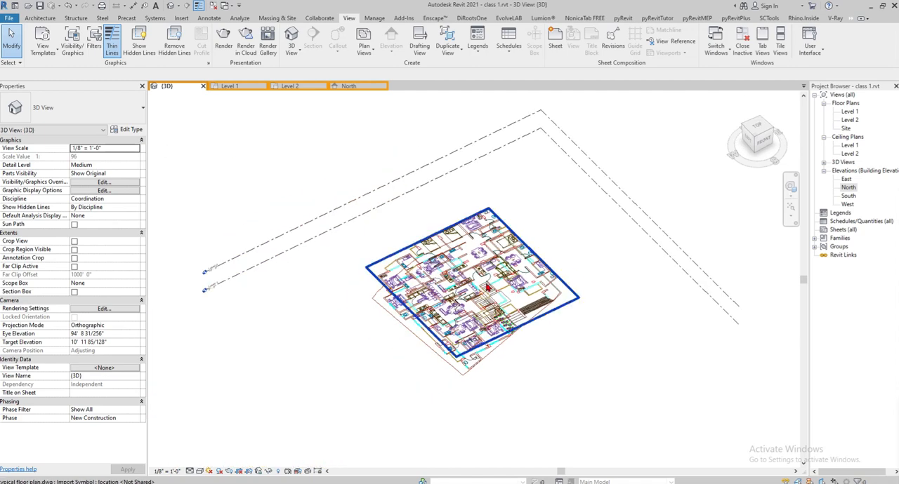
- Examine the stacked floor plans in the 3D view and the ground floor plan in the Level 1 plan
{"action": "scroll", "coordinate": [523, 267], "scroll_direction": "up", "scroll_amount": 4}
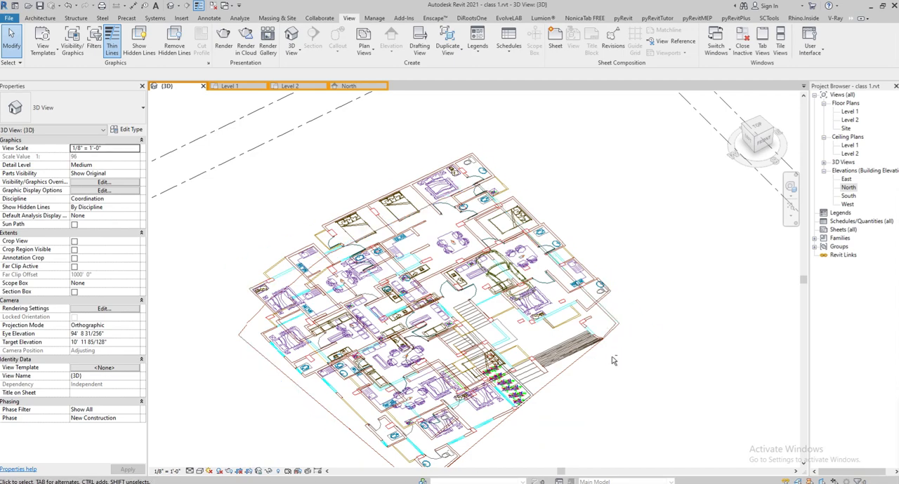
{"action": "middle_click_drag", "start_coordinate": [591, 313], "coordinate": [565, 298], "text": "shift"}
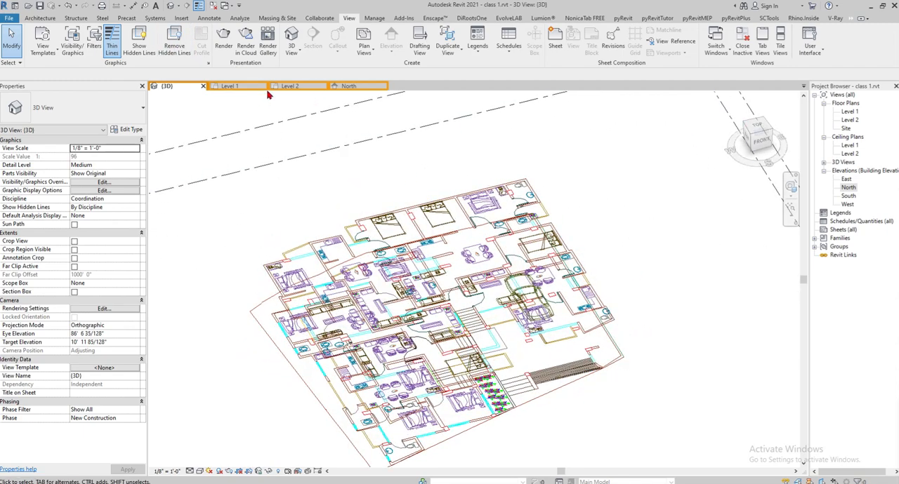
{"action": "left_click", "coordinate": [237, 87]}
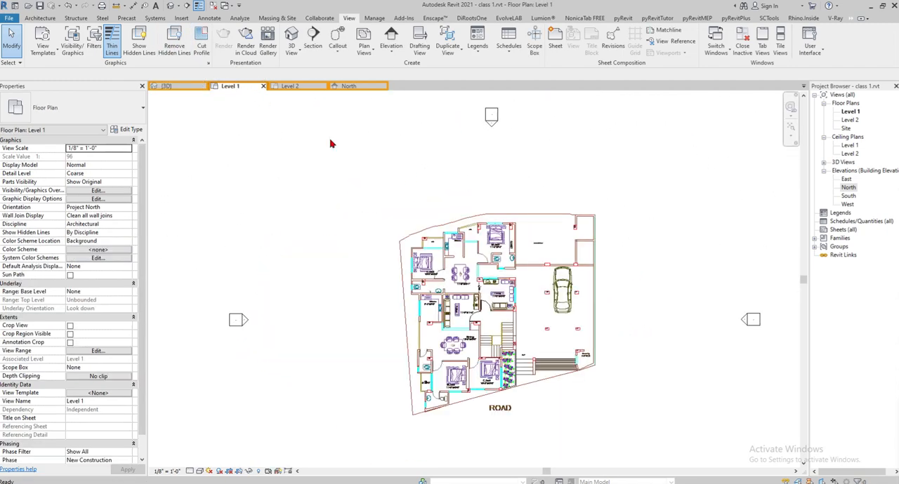
{"action": "middle_click_drag", "start_coordinate": [587, 303], "coordinate": [523, 236]}
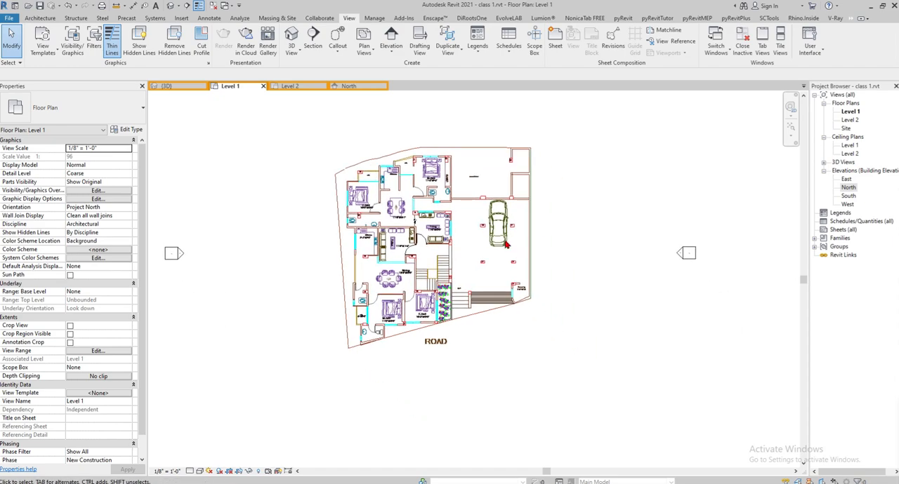
- Open the North elevation and inspect the Level 2 and Level 1 lines by selecting each in turn
{"action": "left_click", "coordinate": [349, 86]}
{"action": "left_click", "coordinate": [583, 345]}
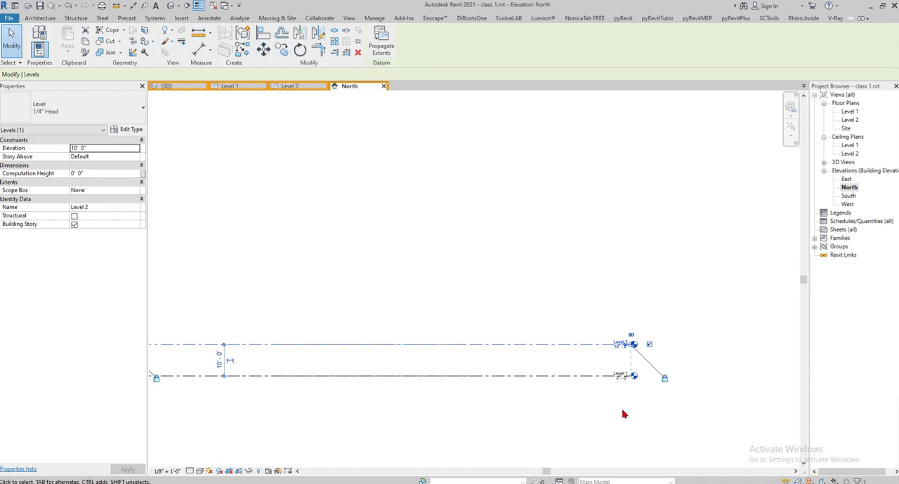
{"action": "scroll", "coordinate": [625, 414], "scroll_direction": "up", "scroll_amount": 3}
{"action": "scroll", "coordinate": [566, 277], "scroll_direction": "up", "scroll_amount": 2}
{"action": "key", "text": "Escape"}
{"action": "left_click", "coordinate": [535, 360]}
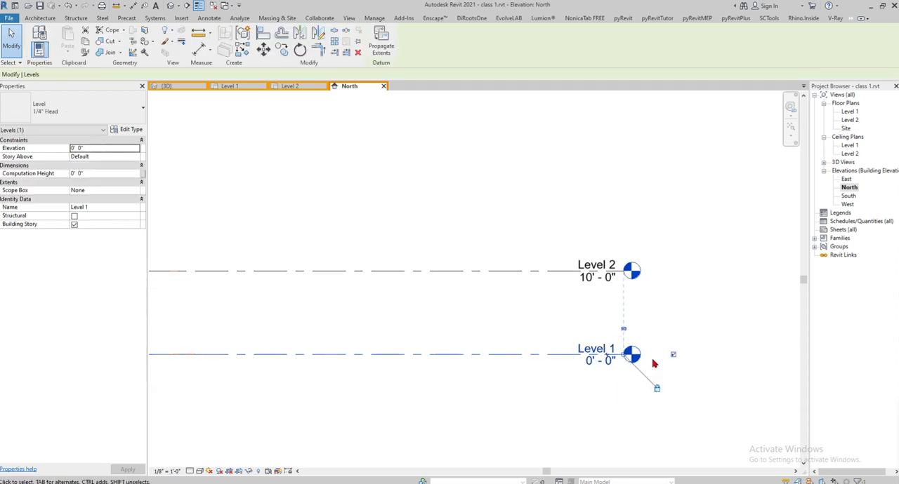
{"action": "left_click", "coordinate": [515, 276]}
{"action": "left_click", "coordinate": [510, 272]}
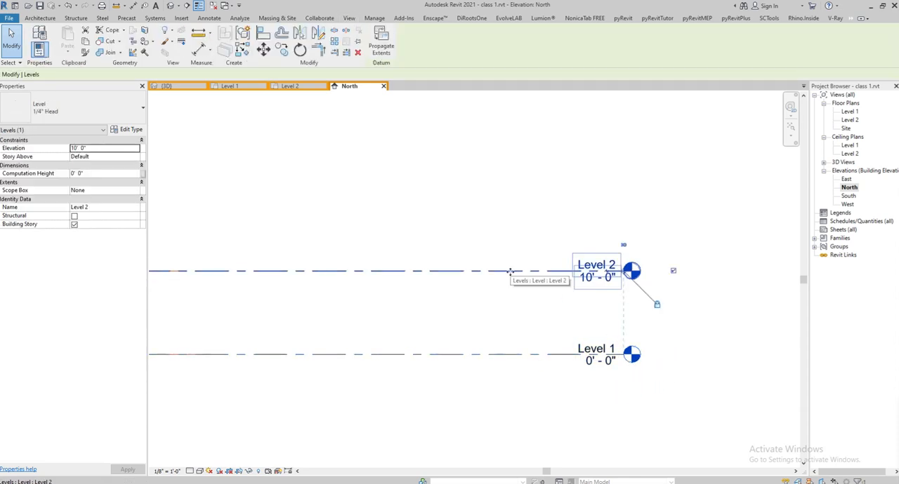
{"action": "left_click", "coordinate": [523, 283]}
- Set the elevation of the Level 2 line to 3' in the North elevation
{"action": "left_click", "coordinate": [513, 271]}
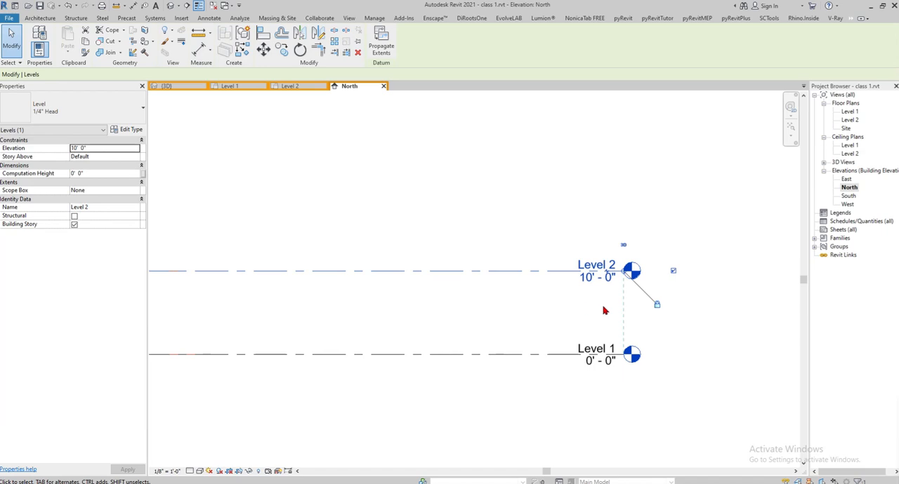
{"action": "scroll", "coordinate": [681, 273], "scroll_direction": "down", "scroll_amount": 4}
{"action": "middle_click_drag", "start_coordinate": [333, 284], "coordinate": [426, 288]}
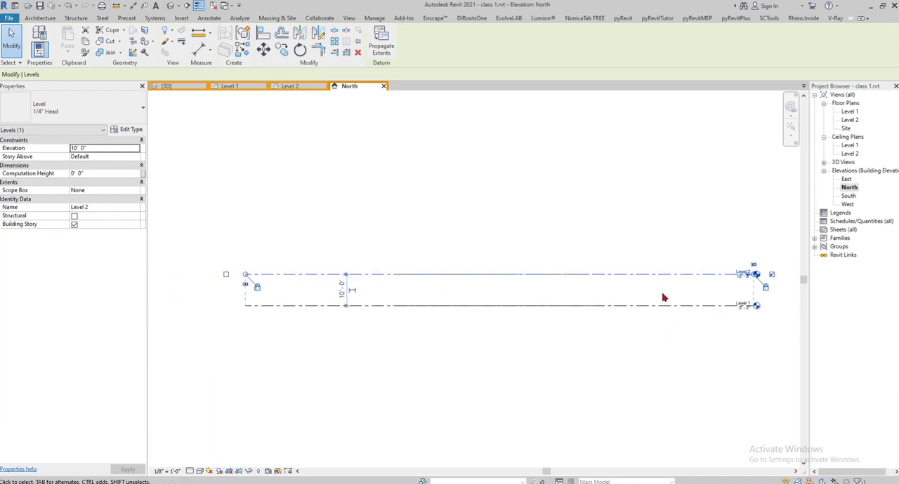
{"action": "scroll", "coordinate": [769, 281], "scroll_direction": "up", "scroll_amount": 5}
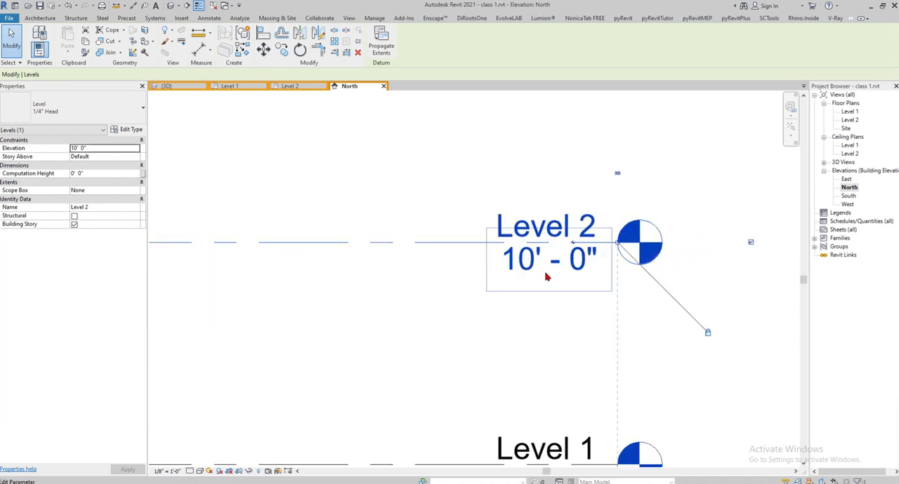
{"action": "left_click", "coordinate": [535, 265]}
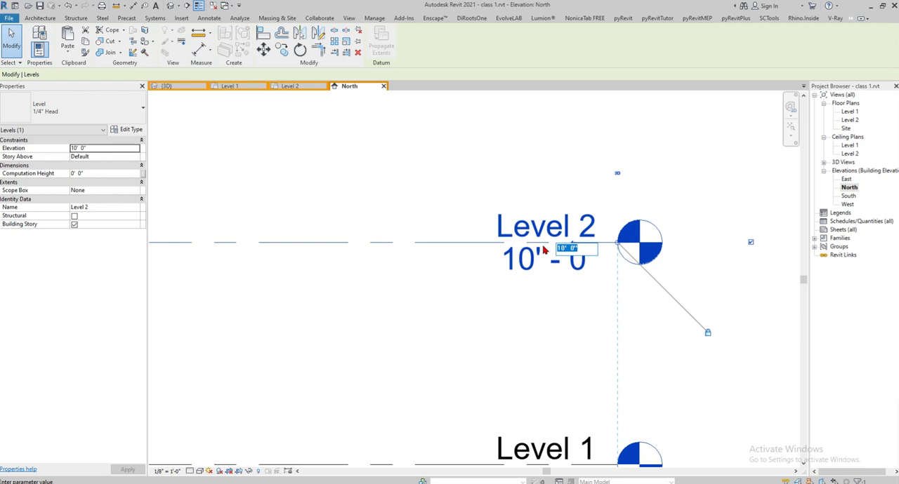
{"action": "type", "text": "3'"}
{"action": "key", "text": "Return"}
{"action": "scroll", "coordinate": [484, 294], "scroll_direction": "down", "scroll_amount": 3}
- Open the Level 1 plan and examine the entrance steps beside the GF label and the planting bed
{"action": "left_click", "coordinate": [229, 86]}
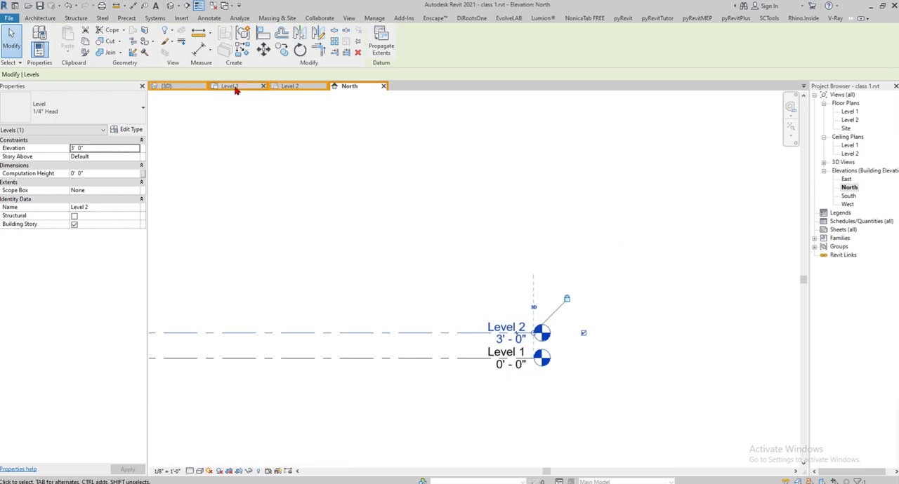
{"action": "scroll", "coordinate": [410, 342], "scroll_direction": "up", "scroll_amount": 5}
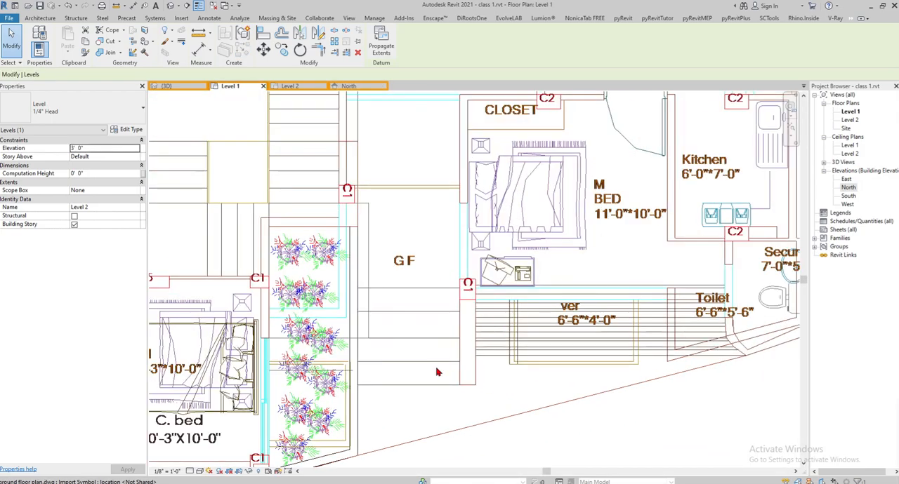
{"action": "scroll", "coordinate": [476, 323], "scroll_direction": "down", "scroll_amount": 6}
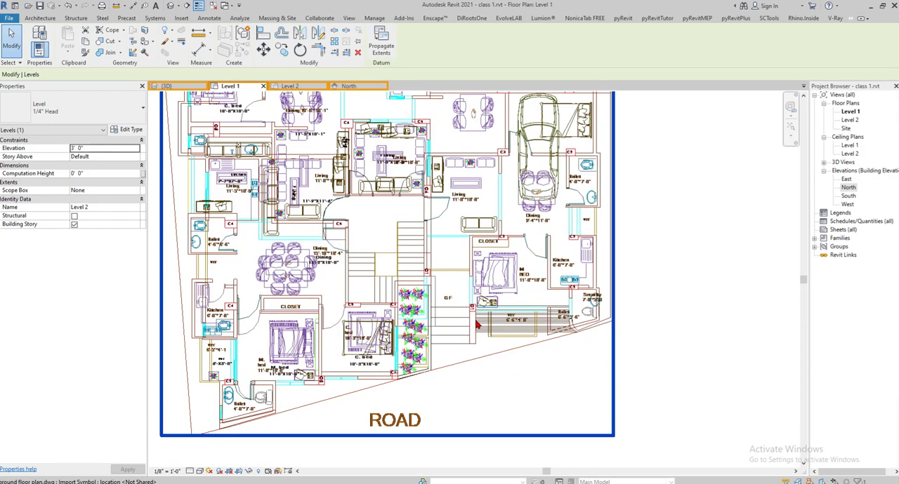
{"action": "left_click", "coordinate": [567, 327]}
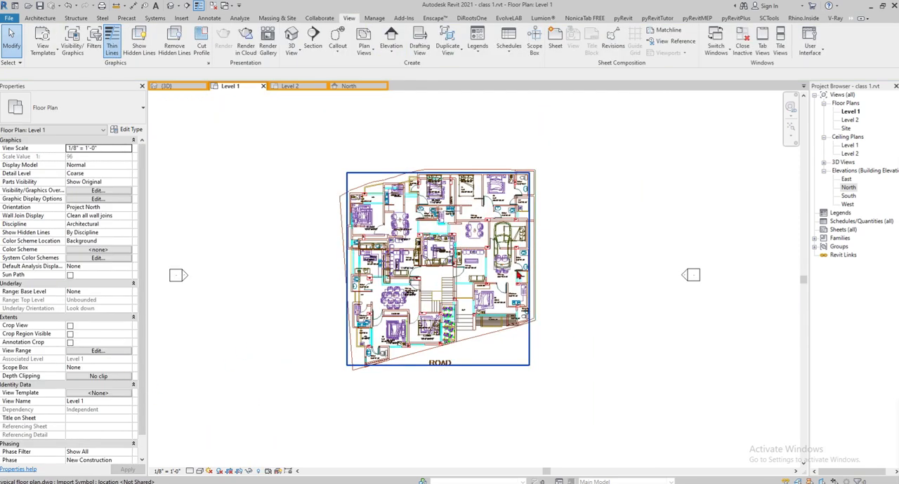
{"action": "scroll", "coordinate": [462, 331], "scroll_direction": "up", "scroll_amount": 3}
{"action": "scroll", "coordinate": [462, 331], "scroll_direction": "up", "scroll_amount": 4}
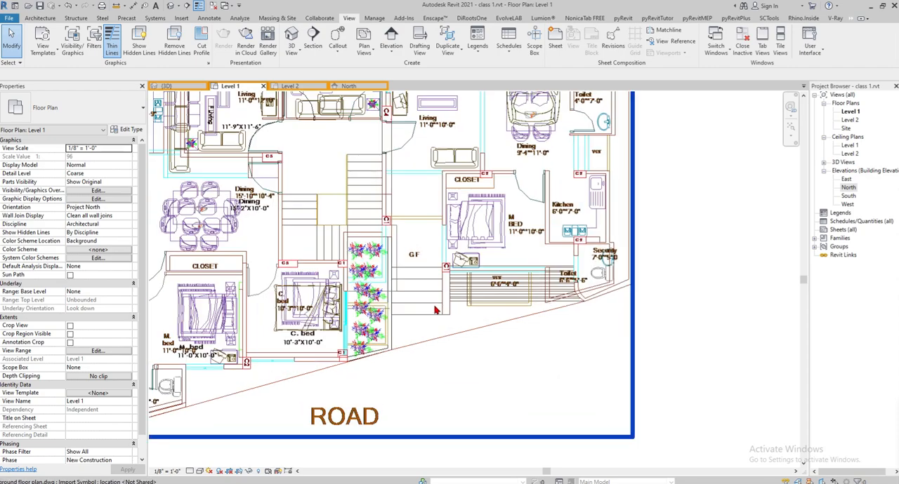
{"action": "scroll", "coordinate": [441, 356], "scroll_direction": "up", "scroll_amount": 1}
{"action": "scroll", "coordinate": [431, 381], "scroll_direction": "up", "scroll_amount": 1}
{"action": "middle_click_drag", "start_coordinate": [430, 380], "coordinate": [423, 319]}
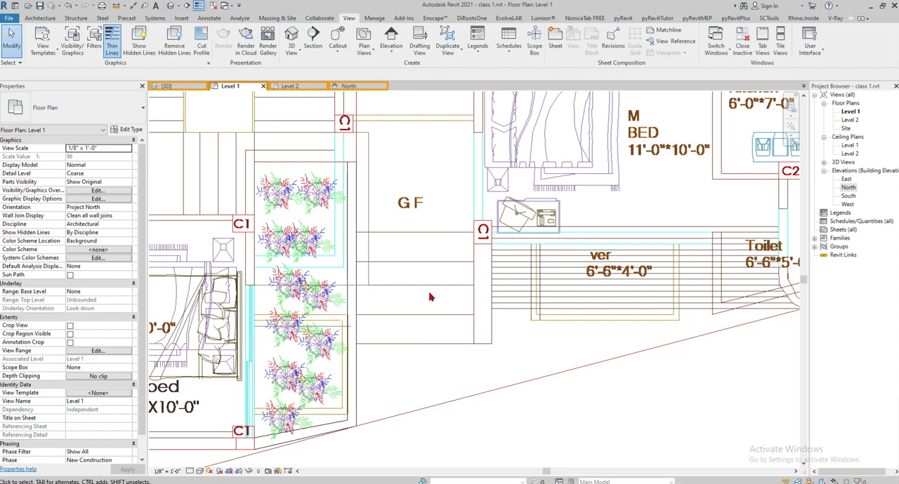
- Examine the overlaid ground and typical floor plans around the staircase, living rooms and parking area in Level 1
{"action": "scroll", "coordinate": [469, 356], "scroll_direction": "down", "scroll_amount": 3}
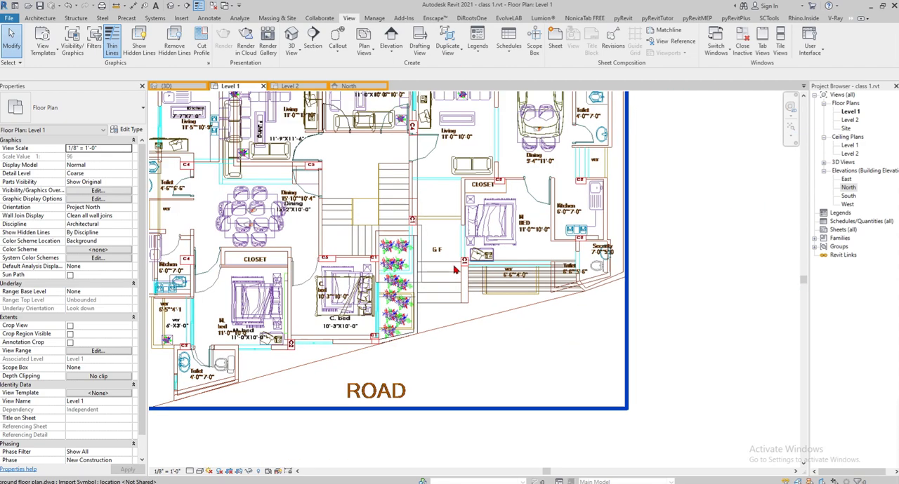
{"action": "middle_click_drag", "start_coordinate": [468, 356], "coordinate": [471, 364]}
{"action": "middle_click_drag", "start_coordinate": [422, 212], "coordinate": [476, 243]}
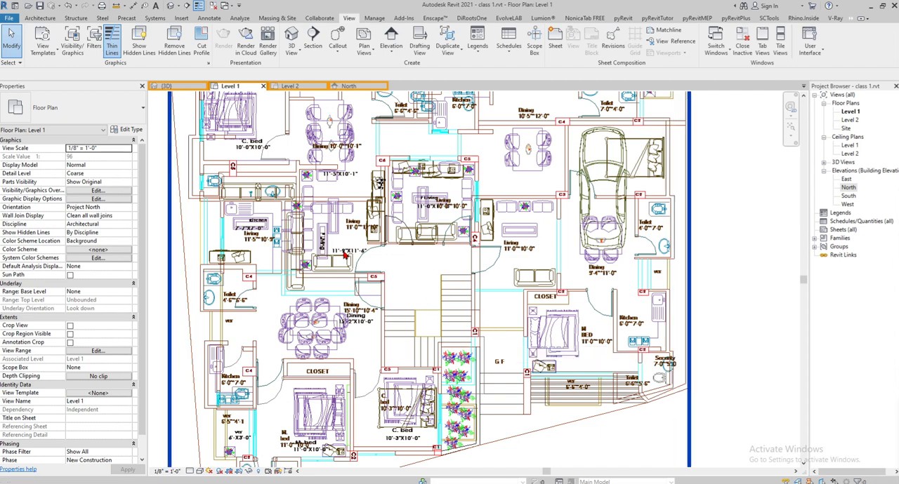
{"action": "middle_click_drag", "start_coordinate": [574, 278], "coordinate": [527, 278]}
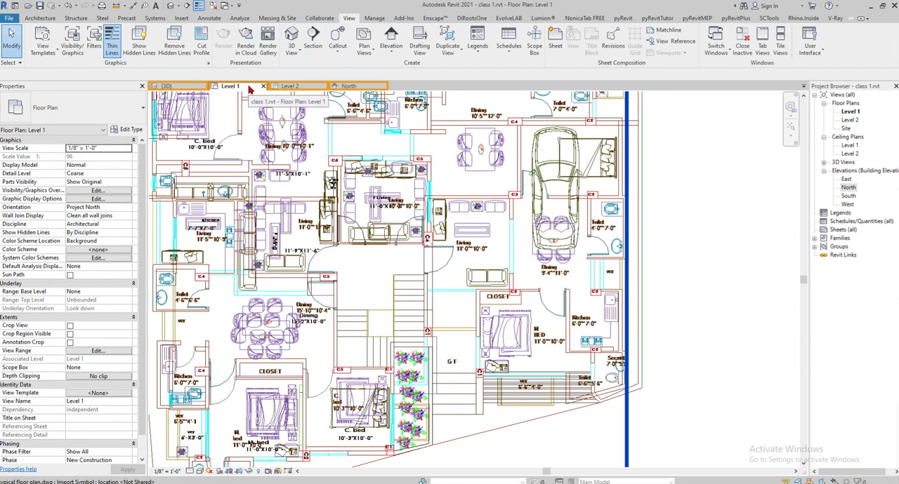
{"action": "scroll", "coordinate": [371, 215], "scroll_direction": "down", "scroll_amount": 4}
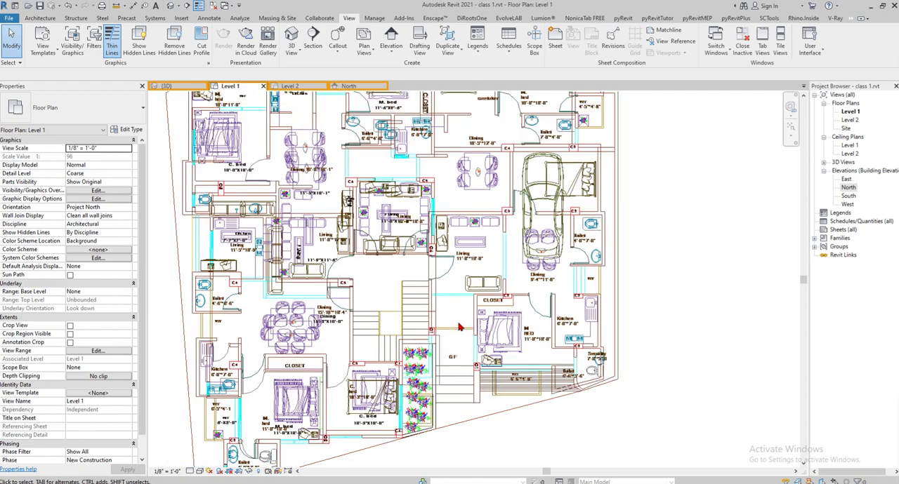
{"action": "scroll", "coordinate": [614, 289], "scroll_direction": "up", "scroll_amount": 3}
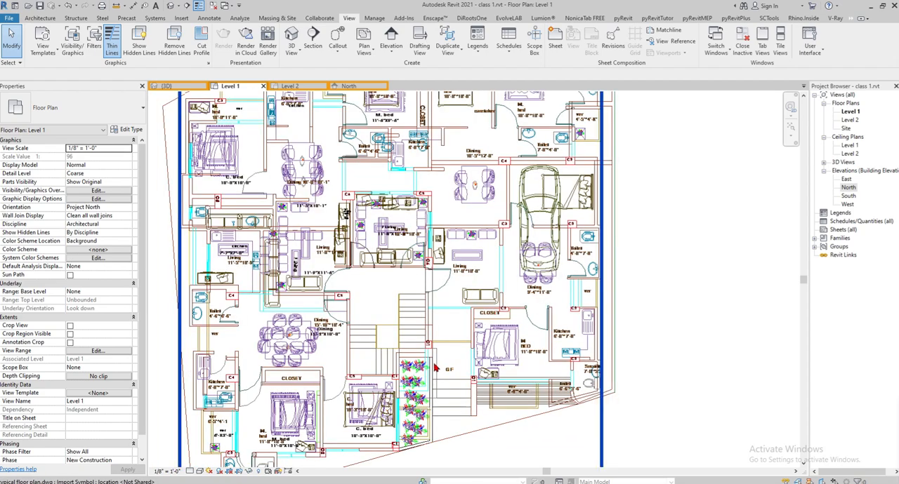
{"action": "middle_click_drag", "start_coordinate": [614, 289], "coordinate": [604, 220]}
{"action": "scroll", "coordinate": [537, 312], "scroll_direction": "up", "scroll_amount": 2}
{"action": "middle_click_drag", "start_coordinate": [571, 302], "coordinate": [563, 360]}
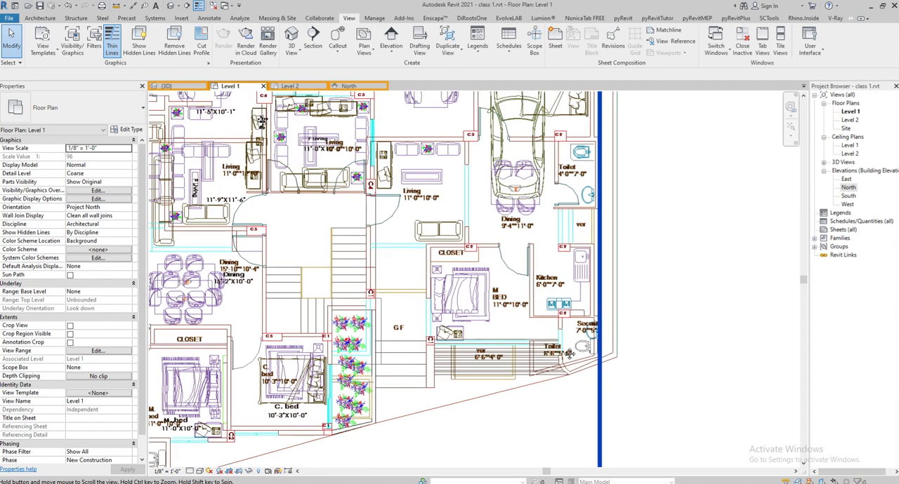
- Return to the North elevation and bring up the labelled ends of the Level 1 and Level 2 lines
{"action": "left_click", "coordinate": [356, 86]}
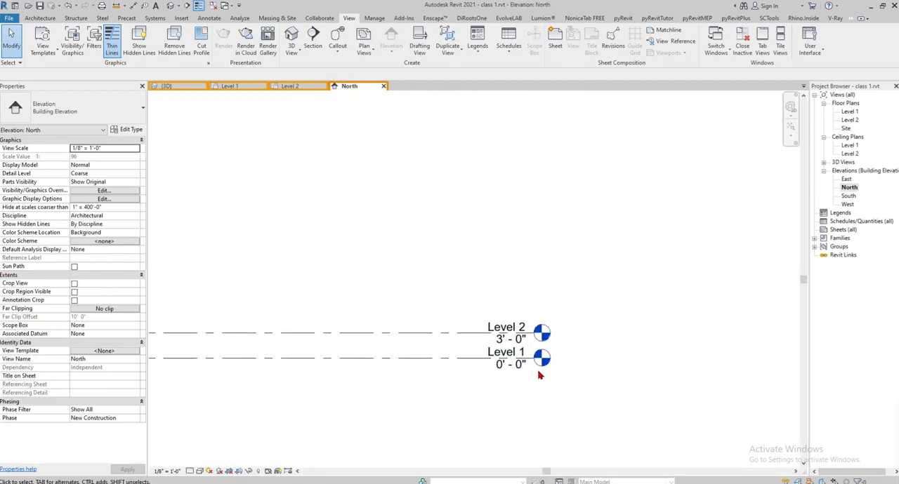
{"action": "scroll", "coordinate": [540, 373], "scroll_direction": "up", "scroll_amount": 1}
{"action": "scroll", "coordinate": [672, 341], "scroll_direction": "down", "scroll_amount": 3}
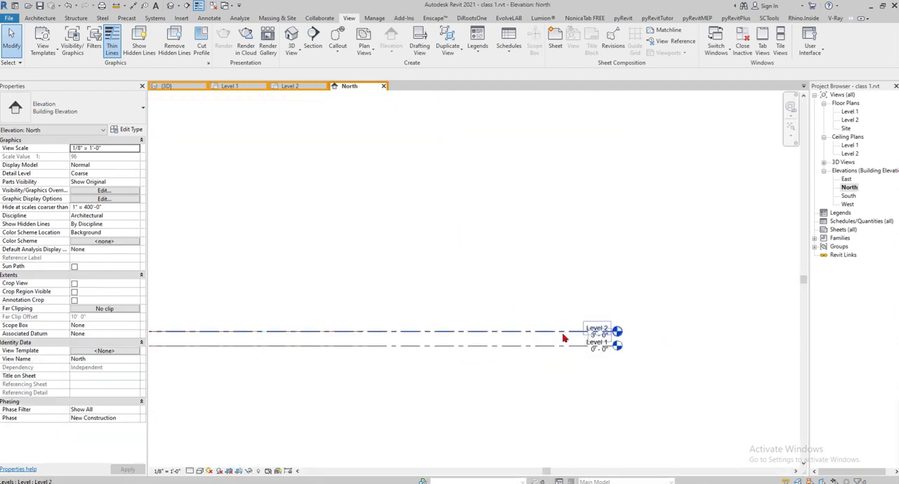
{"action": "left_click", "coordinate": [592, 340]}
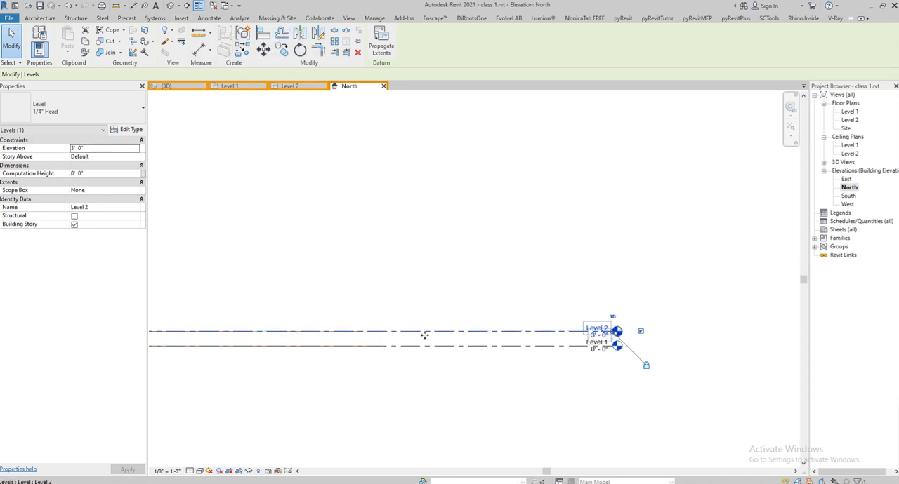
{"action": "left_click", "coordinate": [337, 45]}
{"action": "left_click", "coordinate": [447, 321]}
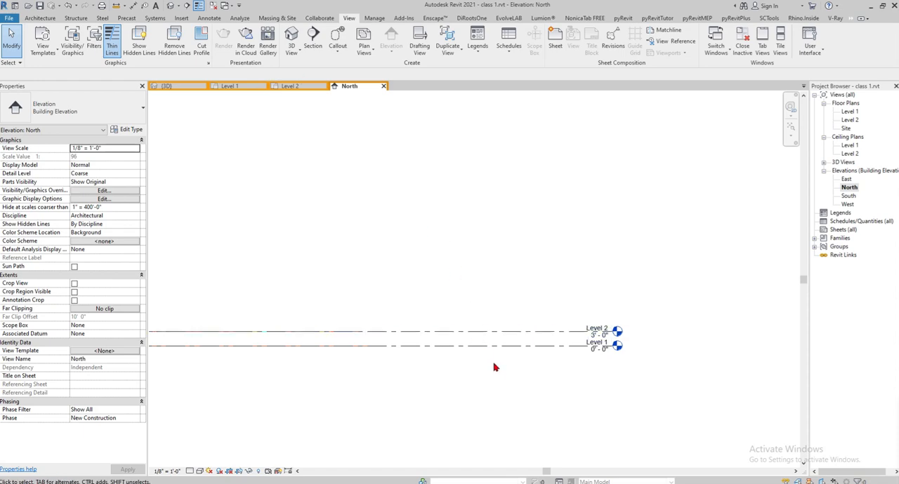
{"action": "left_click", "coordinate": [483, 331]}
{"action": "left_click", "coordinate": [515, 376]}
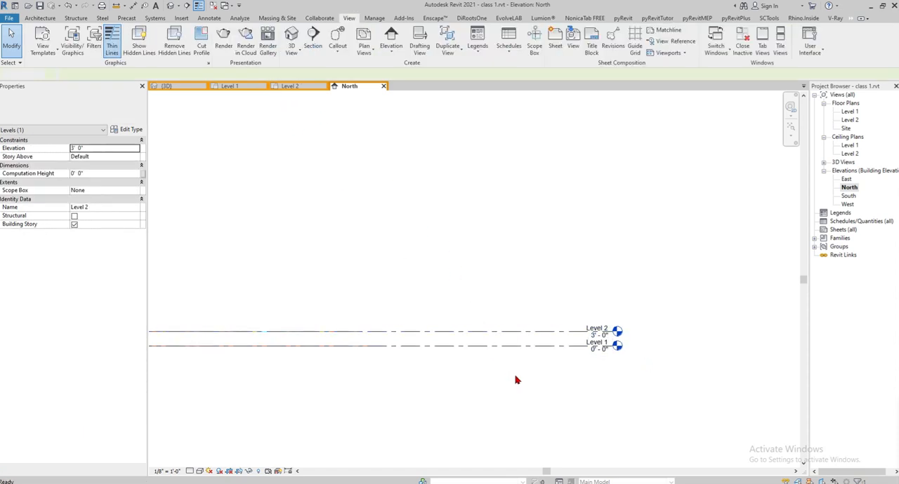
- Array the Level 2 line vertically upward as a grouped linear array with 10' spacing to the second member
{"action": "left_click", "coordinate": [505, 331]}
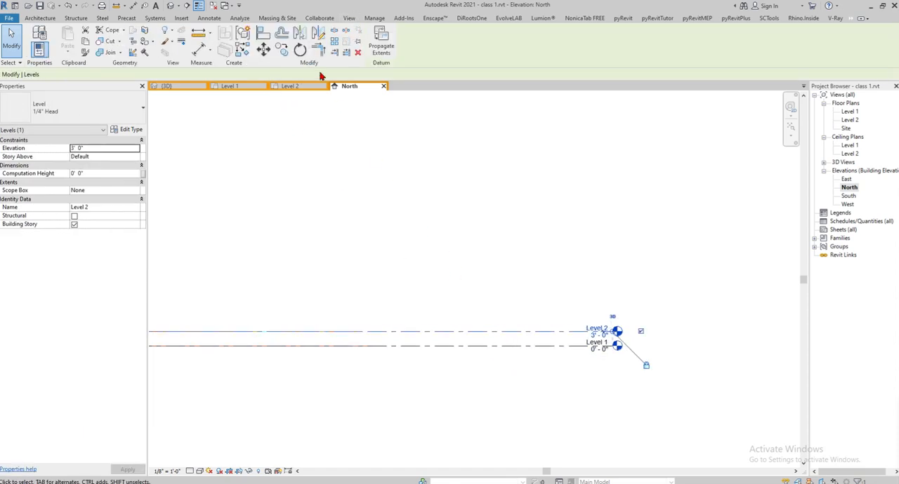
{"action": "left_click", "coordinate": [335, 41]}
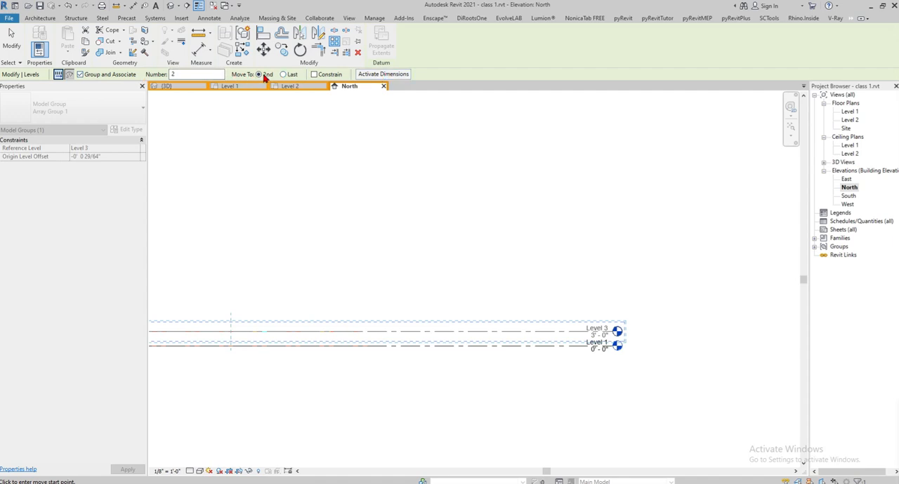
{"action": "left_click", "coordinate": [473, 338]}
{"action": "scroll", "coordinate": [474, 334], "scroll_direction": "up", "scroll_amount": 3}
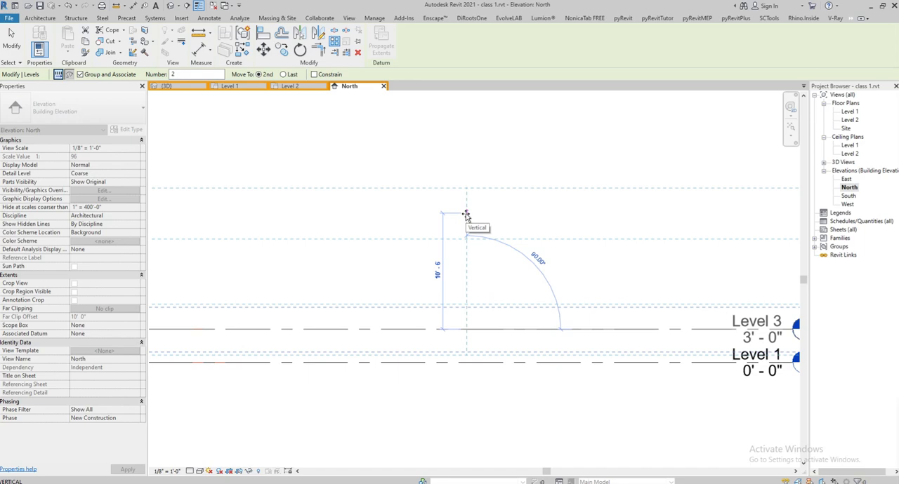
{"action": "type", "text": "10"}
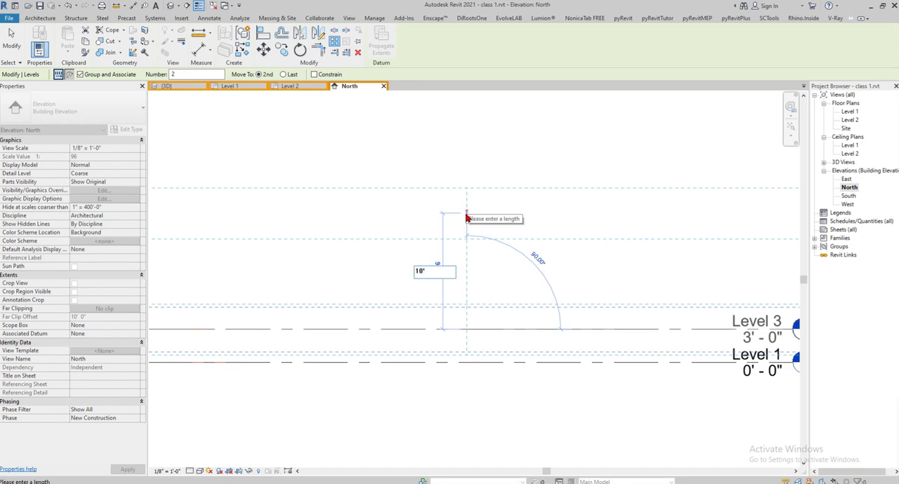
{"action": "key", "text": "Return"}
- Set the member count of the level array to 8
{"action": "scroll", "coordinate": [469, 323], "scroll_direction": "down", "scroll_amount": 3}
{"action": "scroll", "coordinate": [469, 294], "scroll_direction": "down", "scroll_amount": 5}
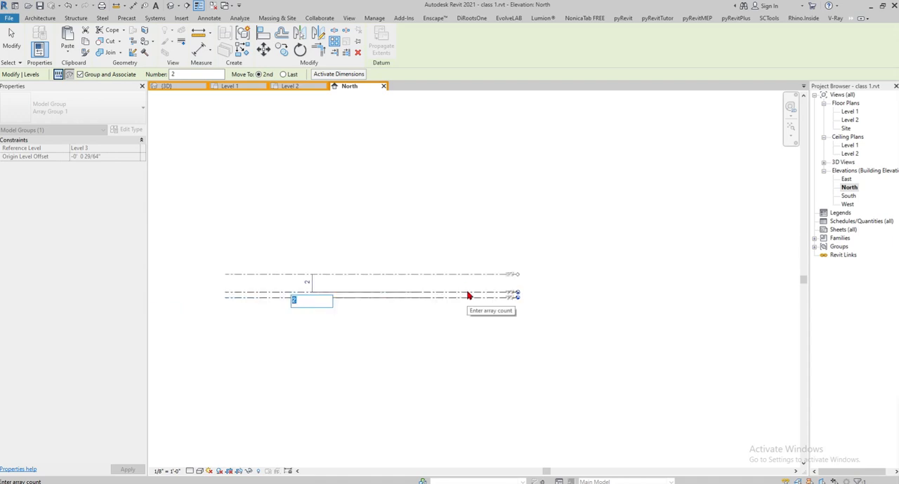
{"action": "scroll", "coordinate": [355, 283], "scroll_direction": "up", "scroll_amount": 4}
{"action": "scroll", "coordinate": [457, 293], "scroll_direction": "up", "scroll_amount": 1}
{"action": "scroll", "coordinate": [457, 295], "scroll_direction": "up", "scroll_amount": 2}
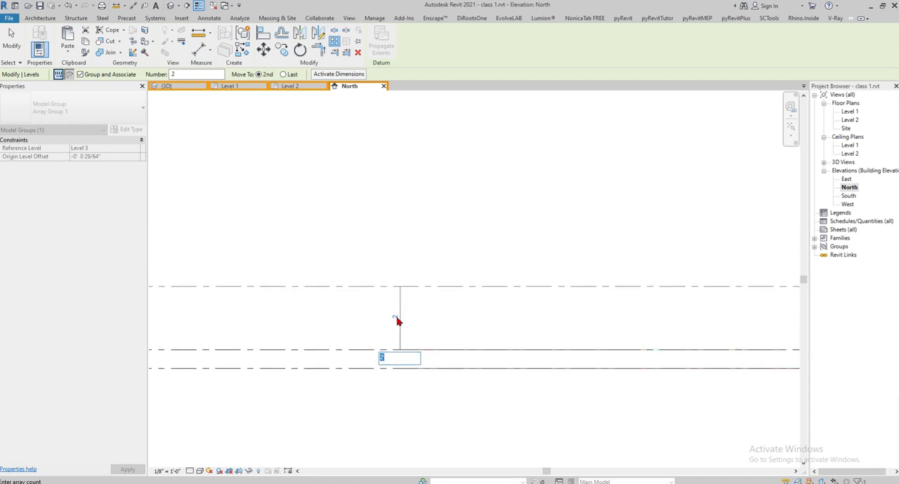
{"action": "type", "text": "8"}
{"action": "key", "text": "Return"}
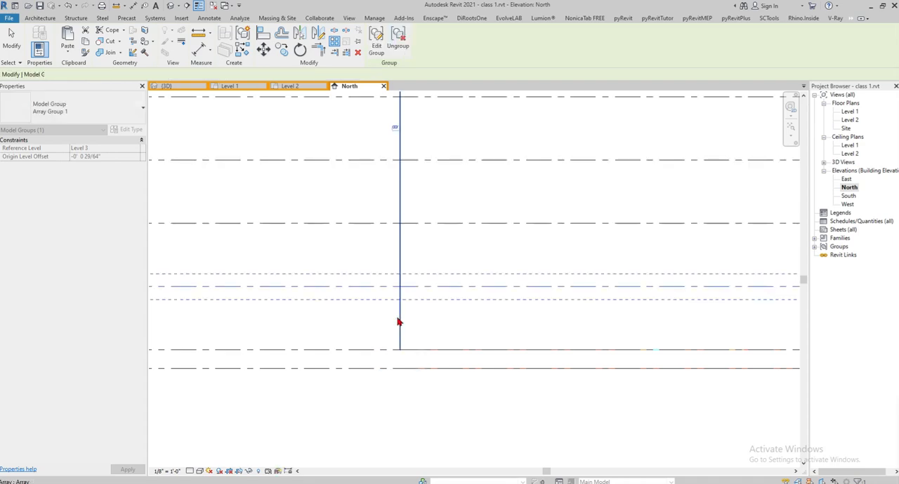
- Finish the level array and examine the names and elevations of Level 1 through Level 9 in the North elevation
{"action": "scroll", "coordinate": [492, 281], "scroll_direction": "down", "scroll_amount": 3}
{"action": "left_click", "coordinate": [563, 215]}
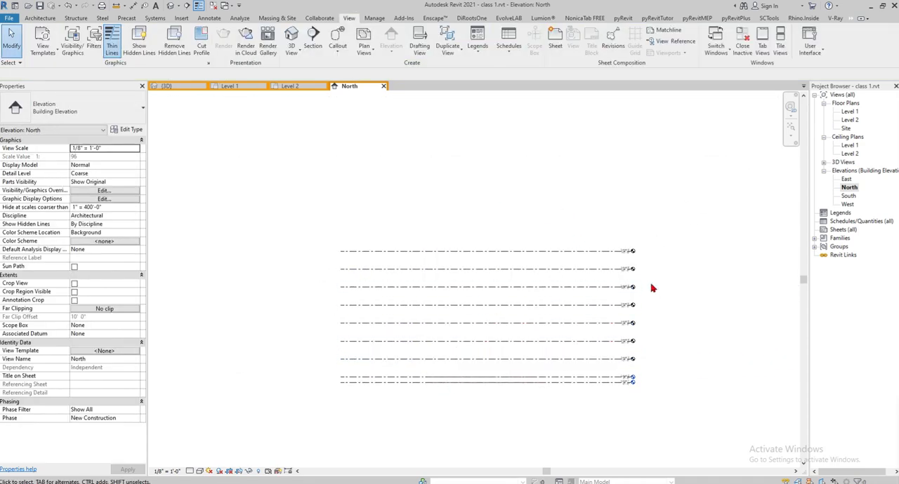
{"action": "scroll", "coordinate": [541, 263], "scroll_direction": "up", "scroll_amount": 3}
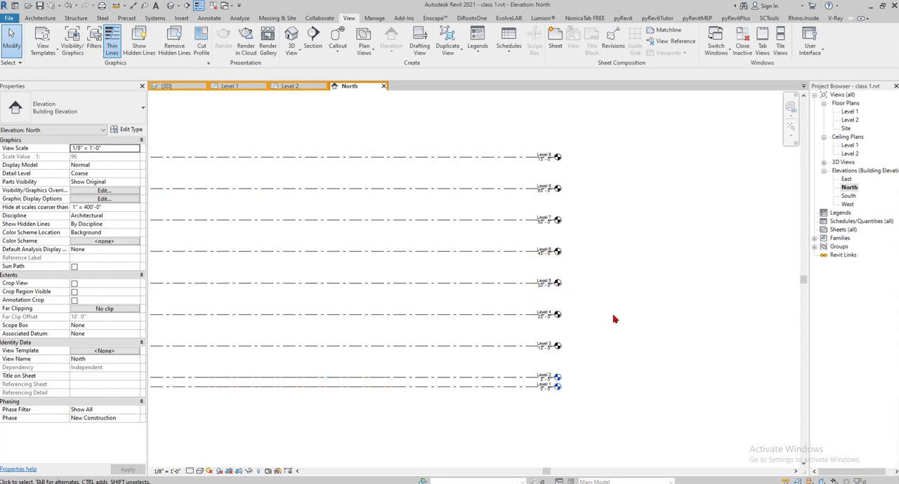
{"action": "left_click_drag", "start_coordinate": [476, 120], "coordinate": [439, 389]}
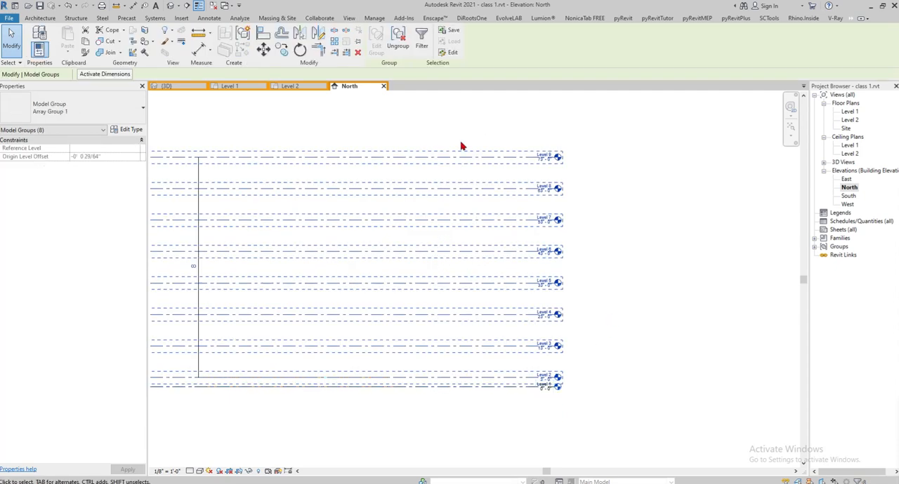
{"action": "left_click", "coordinate": [672, 260]}
{"action": "scroll", "coordinate": [555, 174], "scroll_direction": "up", "scroll_amount": 3}
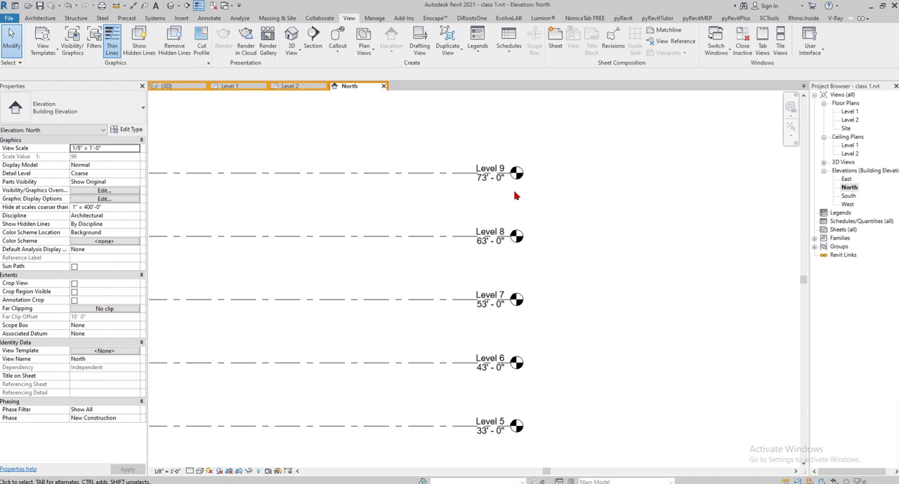
{"action": "scroll", "coordinate": [514, 194], "scroll_direction": "down", "scroll_amount": 3}
{"action": "scroll", "coordinate": [545, 180], "scroll_direction": "up", "scroll_amount": 3}
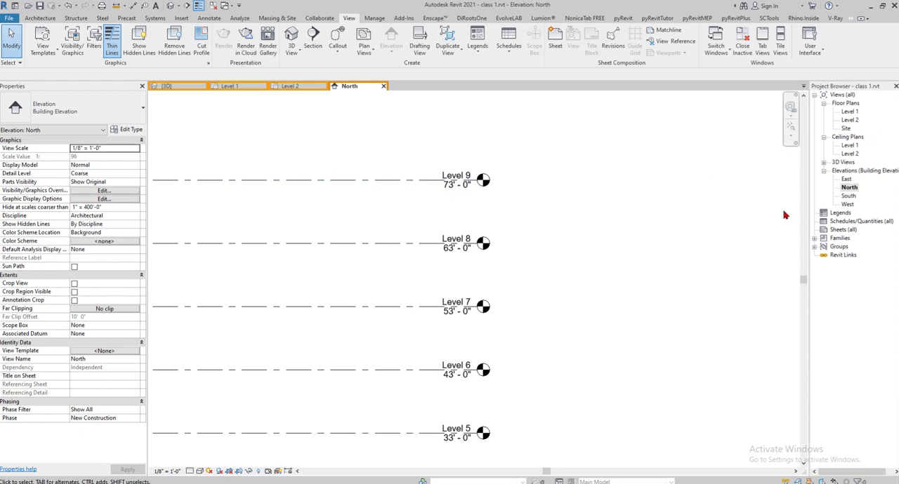
{"action": "scroll", "coordinate": [605, 209], "scroll_direction": "down", "scroll_amount": 2}
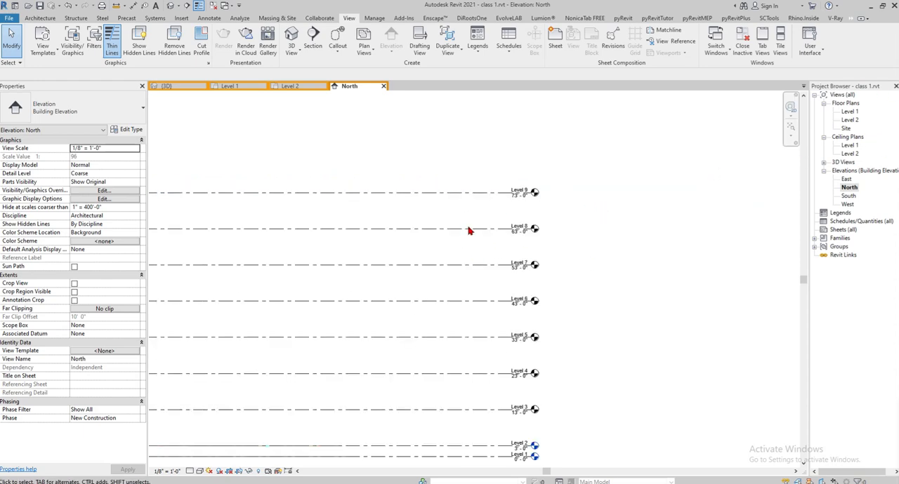
{"action": "scroll", "coordinate": [541, 345], "scroll_direction": "up", "scroll_amount": 3}
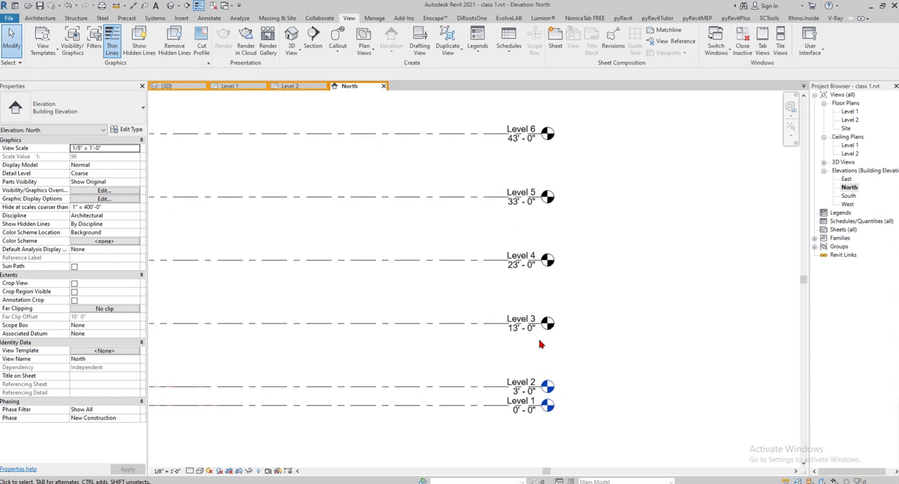
{"action": "scroll", "coordinate": [523, 270], "scroll_direction": "down", "scroll_amount": 3}
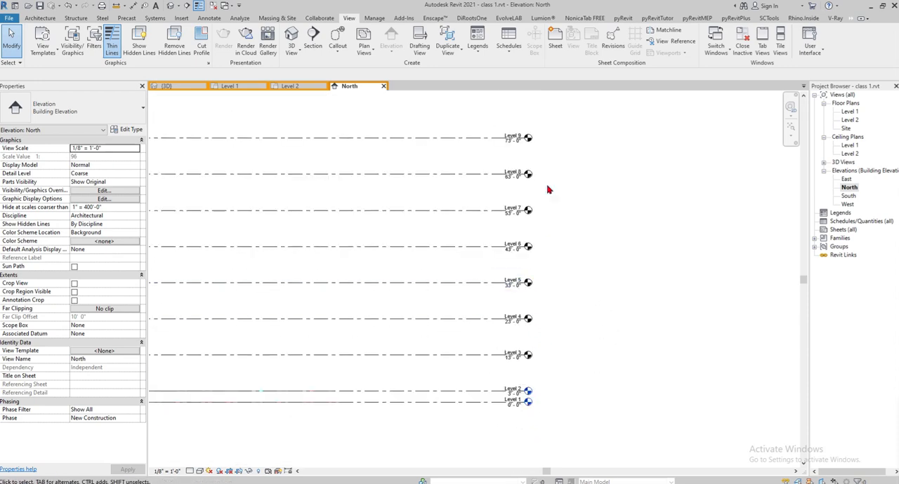
- Create floor plan views for Level 3 through Level 9 without duplicating existing views
{"action": "left_click", "coordinate": [364, 47]}
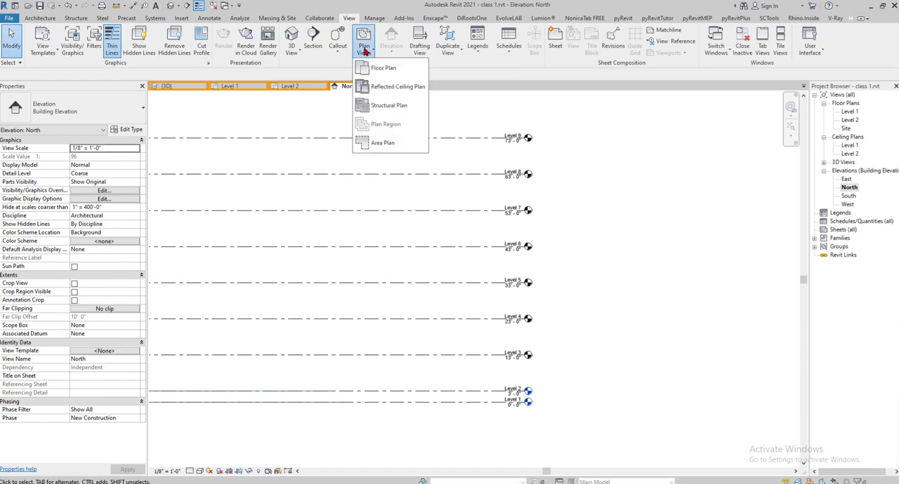
{"action": "left_click", "coordinate": [381, 68]}
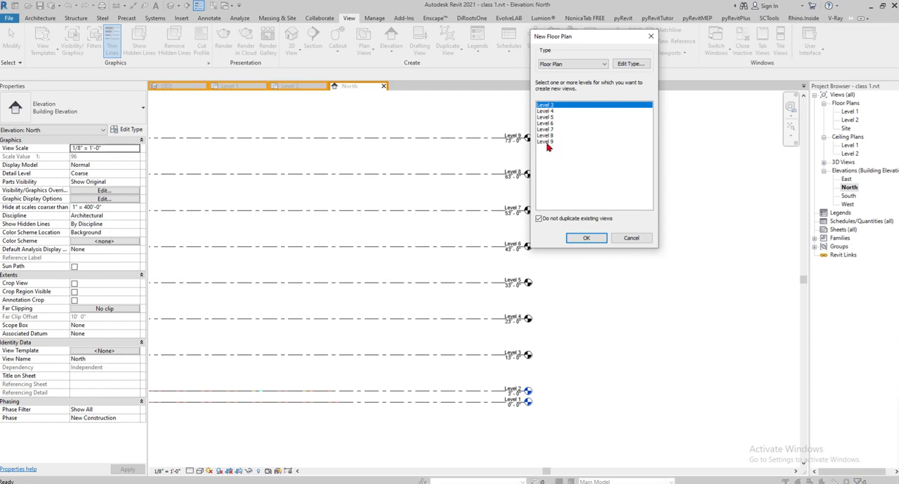
{"action": "left_click", "coordinate": [547, 143], "text": "shift"}
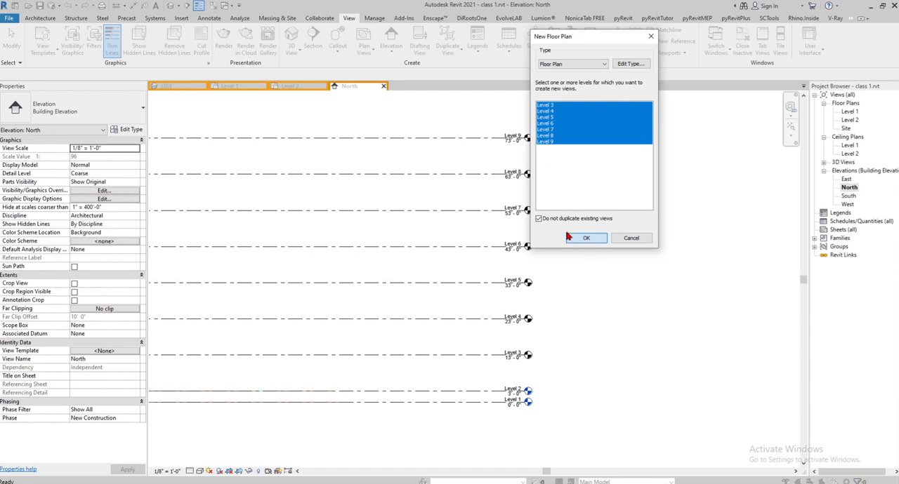
{"action": "left_click", "coordinate": [586, 65]}
{"action": "left_click", "coordinate": [586, 65]}
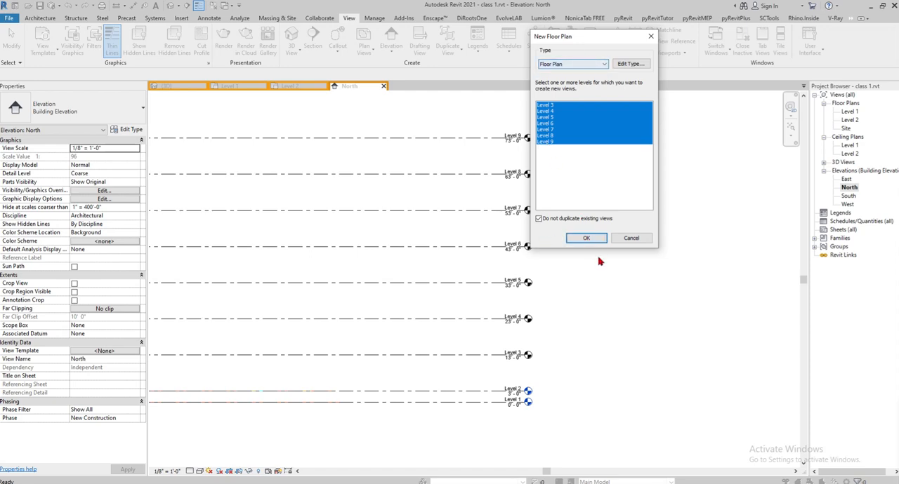
{"action": "left_click", "coordinate": [589, 239]}
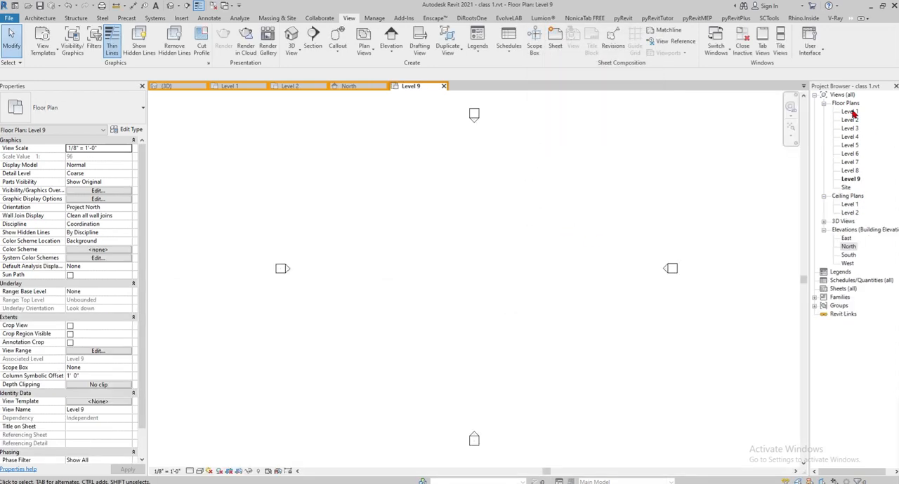
- Return to the North elevation and check the level heads and the full stack of level lines
{"action": "left_click", "coordinate": [358, 87]}
{"action": "scroll", "coordinate": [487, 285], "scroll_direction": "up", "scroll_amount": 5}
{"action": "middle_click_drag", "start_coordinate": [680, 322], "coordinate": [653, 326]}
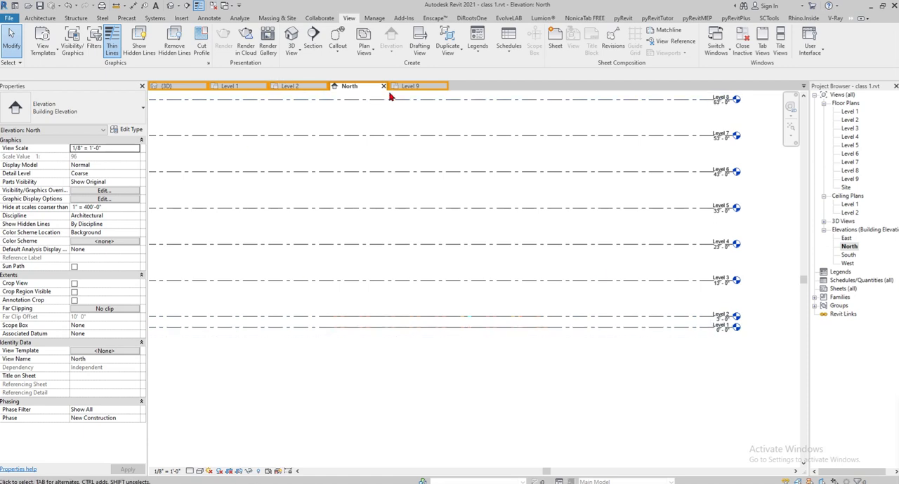
{"action": "scroll", "coordinate": [418, 254], "scroll_direction": "down", "scroll_amount": 2}
{"action": "middle_click_drag", "start_coordinate": [418, 254], "coordinate": [444, 307]}
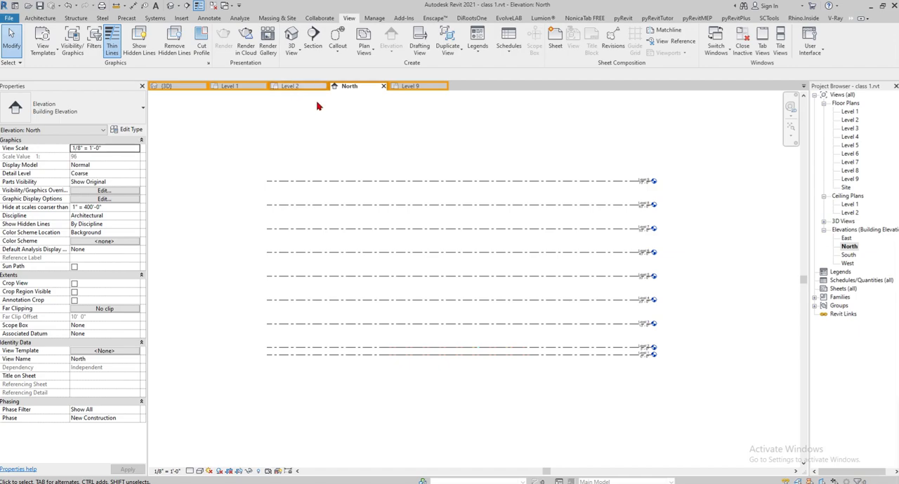
- Bring up the Level 1 floor plan and inspect the overlaid ground and typical floor drawings
{"action": "left_click", "coordinate": [239, 89]}
{"action": "scroll", "coordinate": [599, 374], "scroll_direction": "down", "scroll_amount": 5}
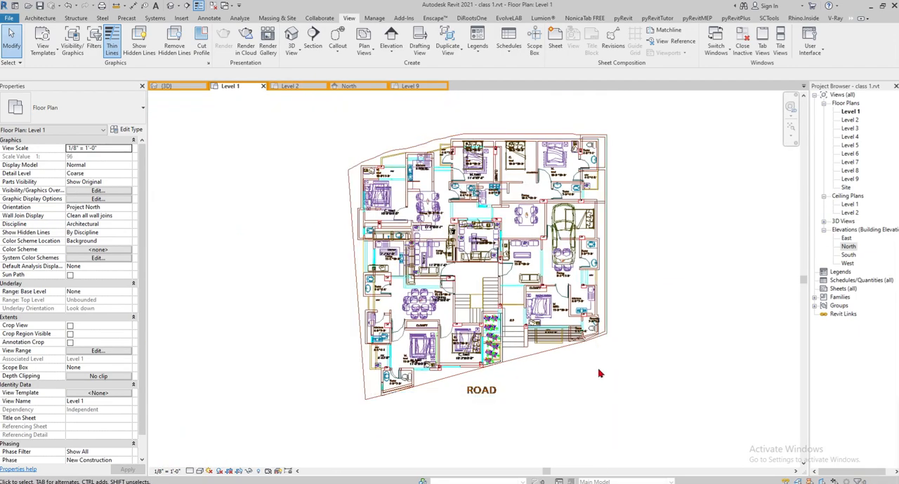
{"action": "scroll", "coordinate": [599, 374], "scroll_direction": "up", "scroll_amount": 1}
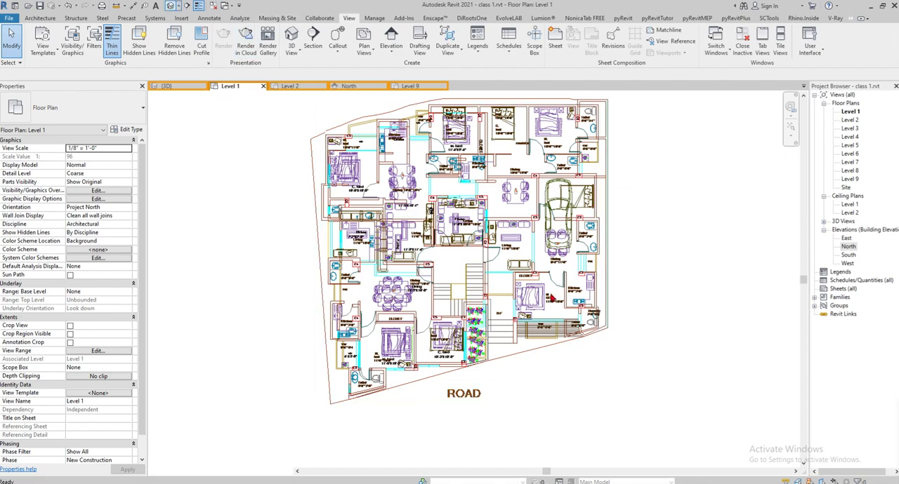
- Open the default 3D view and inspect the two imported floor plans against the stacked levels from several angles
{"action": "left_click", "coordinate": [169, 5]}
{"action": "middle_click_drag", "start_coordinate": [457, 242], "coordinate": [555, 294], "text": "shift"}
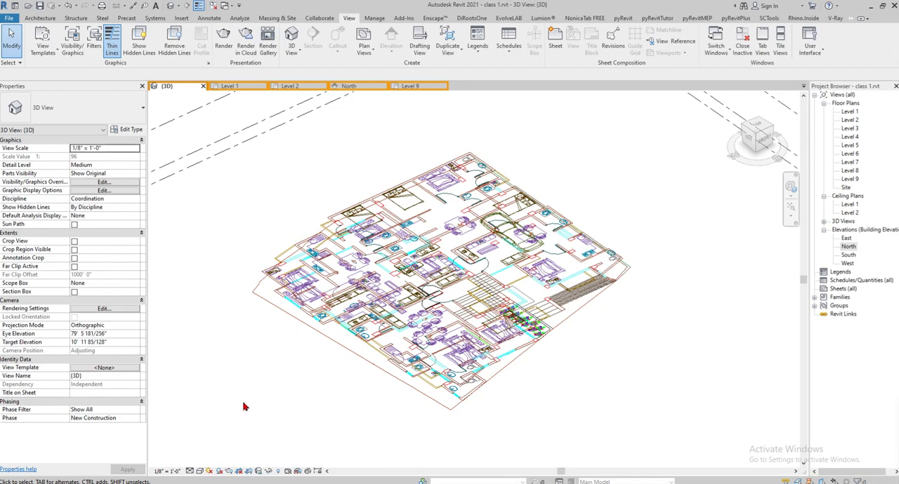
{"action": "mouse_move", "coordinate": [615, 340]}
{"action": "middle_mouse_down", "text": "shift"}
{"action": "mouse_move", "coordinate": [508, 225]}
{"action": "mouse_move", "coordinate": [474, 226]}
{"action": "mouse_move", "coordinate": [624, 327]}
{"action": "middle_mouse_up", "text": "shift"}
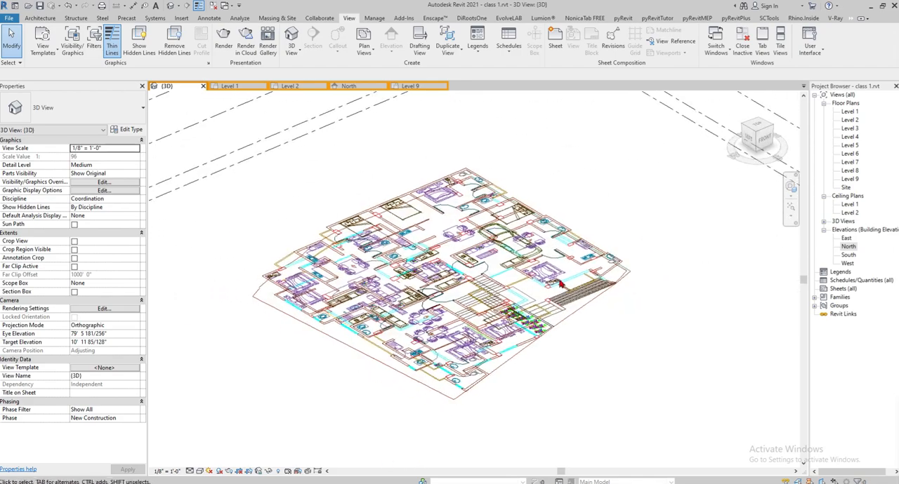
{"action": "middle_click_drag", "start_coordinate": [605, 271], "coordinate": [596, 334], "text": "shift"}
{"action": "scroll", "coordinate": [562, 276], "scroll_direction": "down", "scroll_amount": 2}
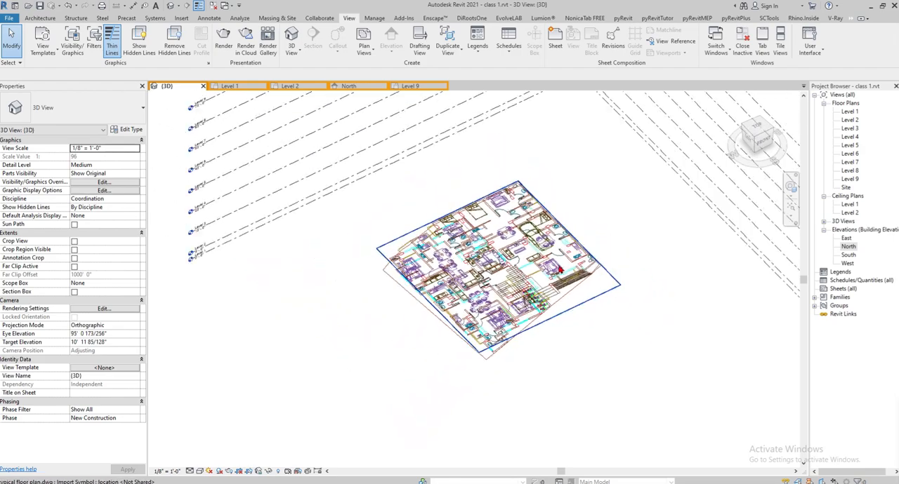
{"action": "scroll", "coordinate": [616, 214], "scroll_direction": "up", "scroll_amount": 2}
{"action": "scroll", "coordinate": [639, 250], "scroll_direction": "down", "scroll_amount": 2}
{"action": "middle_click_drag", "start_coordinate": [643, 259], "coordinate": [558, 191], "text": "shift"}
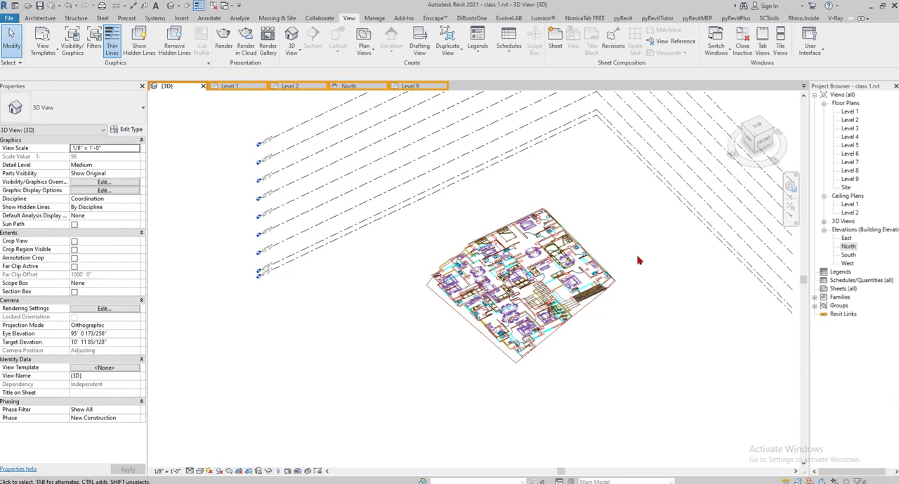